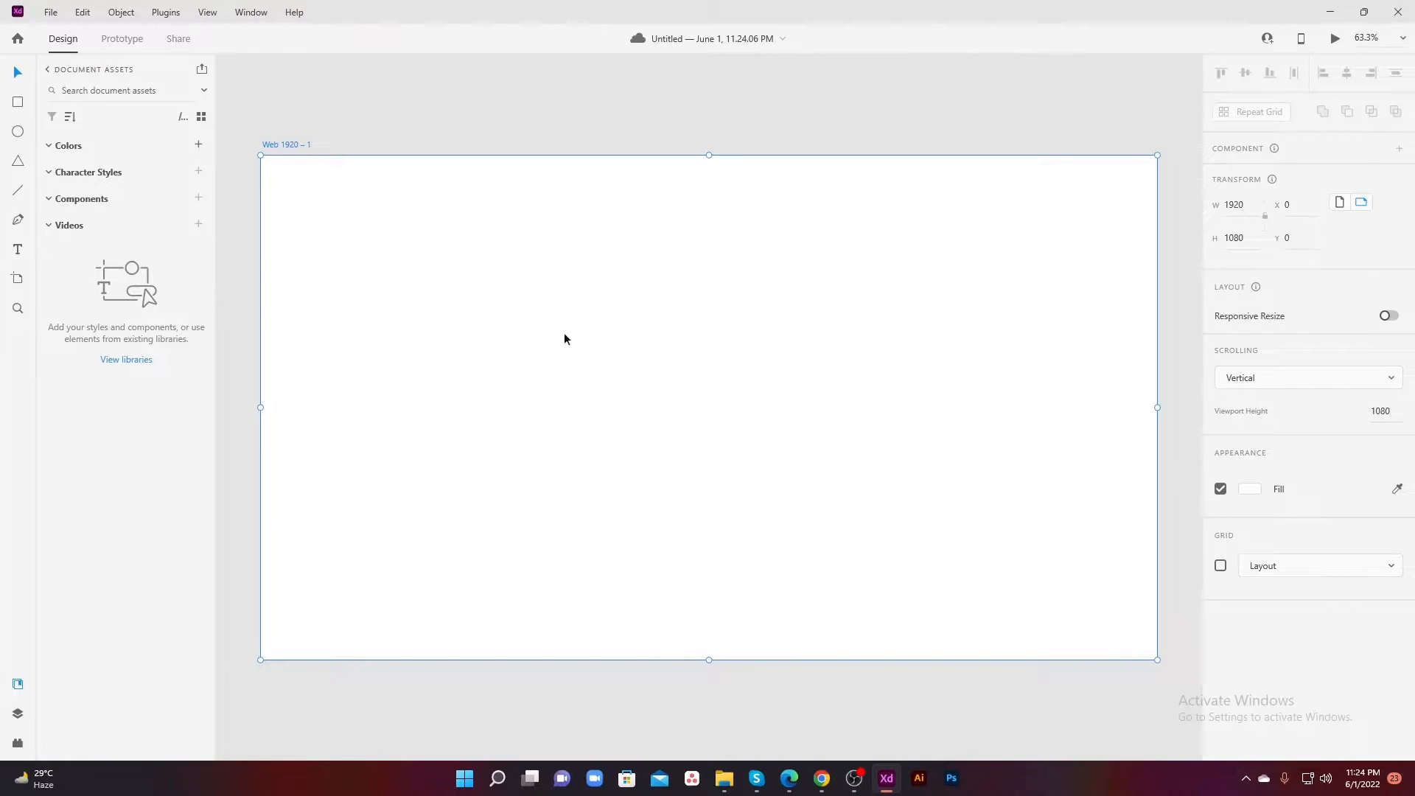
Step: Draw a rectangle about 273 by 321 near the artboard's upper-left corner and set its corner radius to 15
left_click(17, 102)
left_click_drag(337, 213, 464, 363)
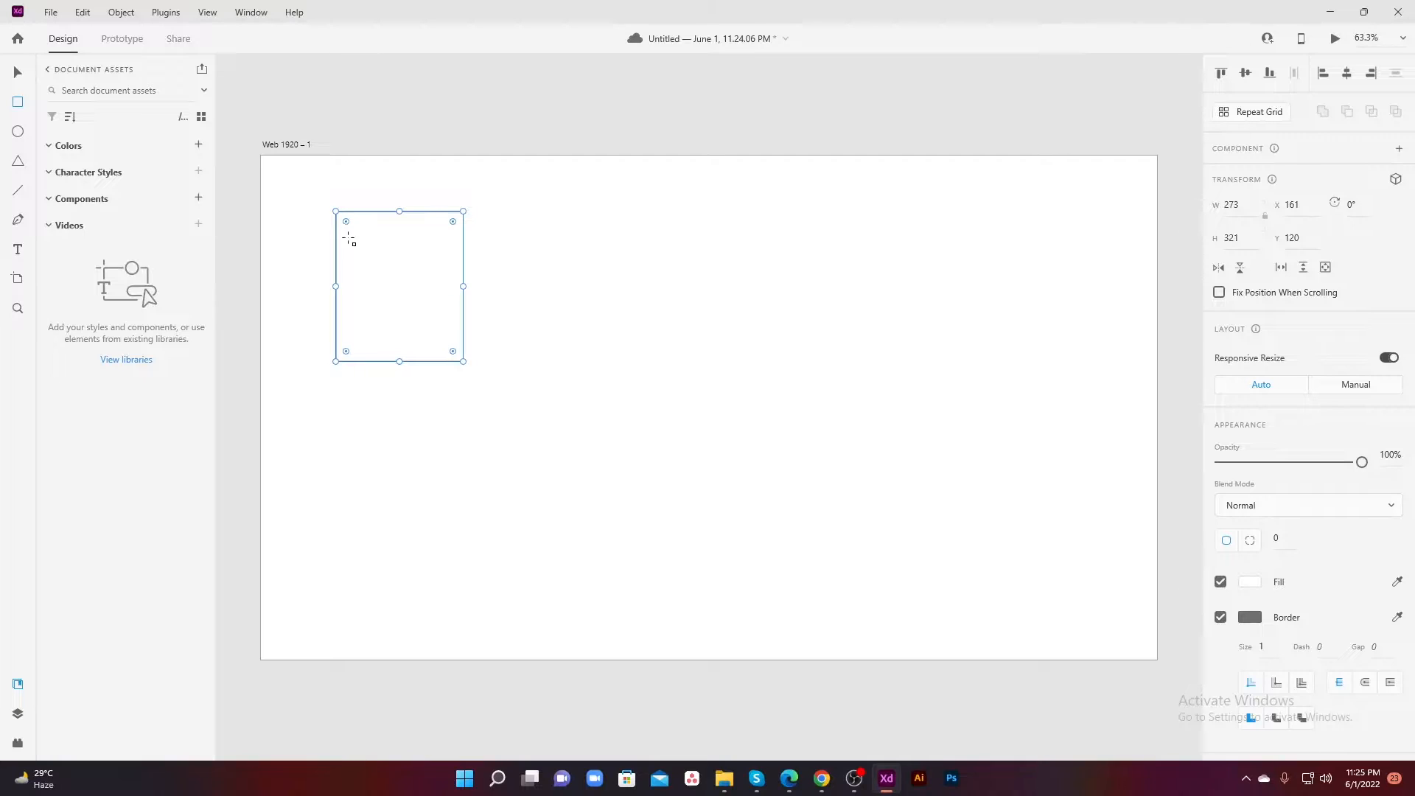
left_click_drag(346, 226, 350, 228)
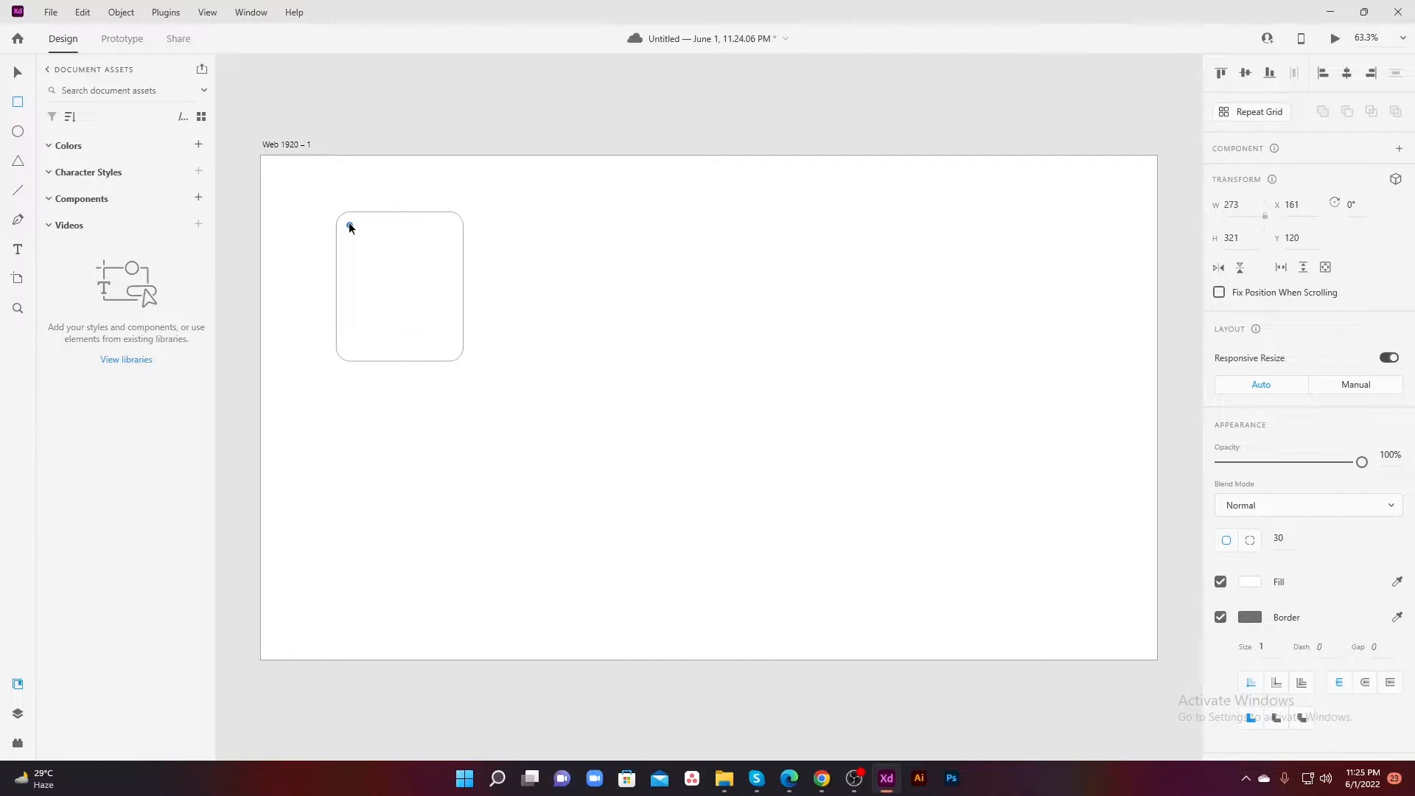
left_click(1280, 538)
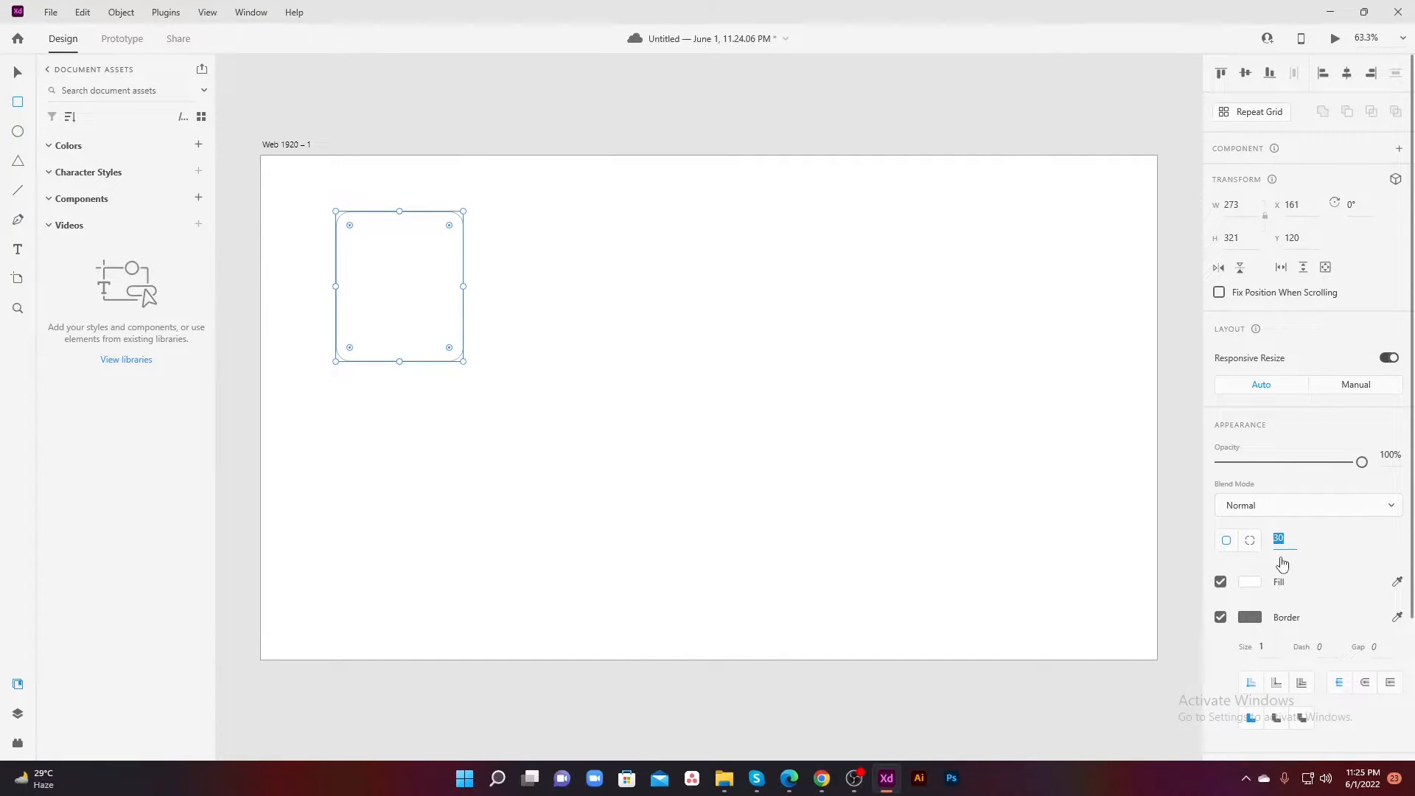
type("15")
key("Return")
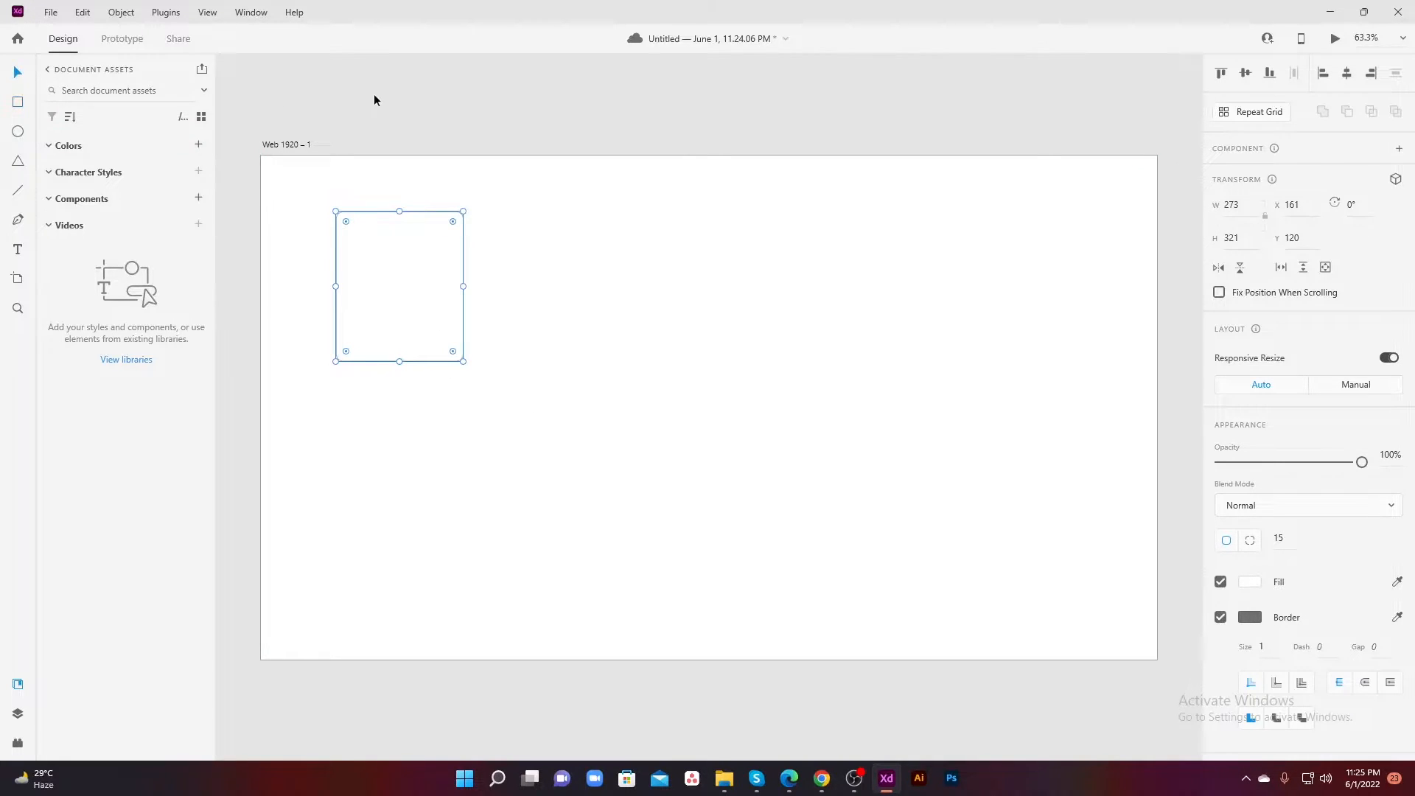
Step: Fill the Web 1920 – 1 artboard with the solid colour #043D68
left_click(286, 144)
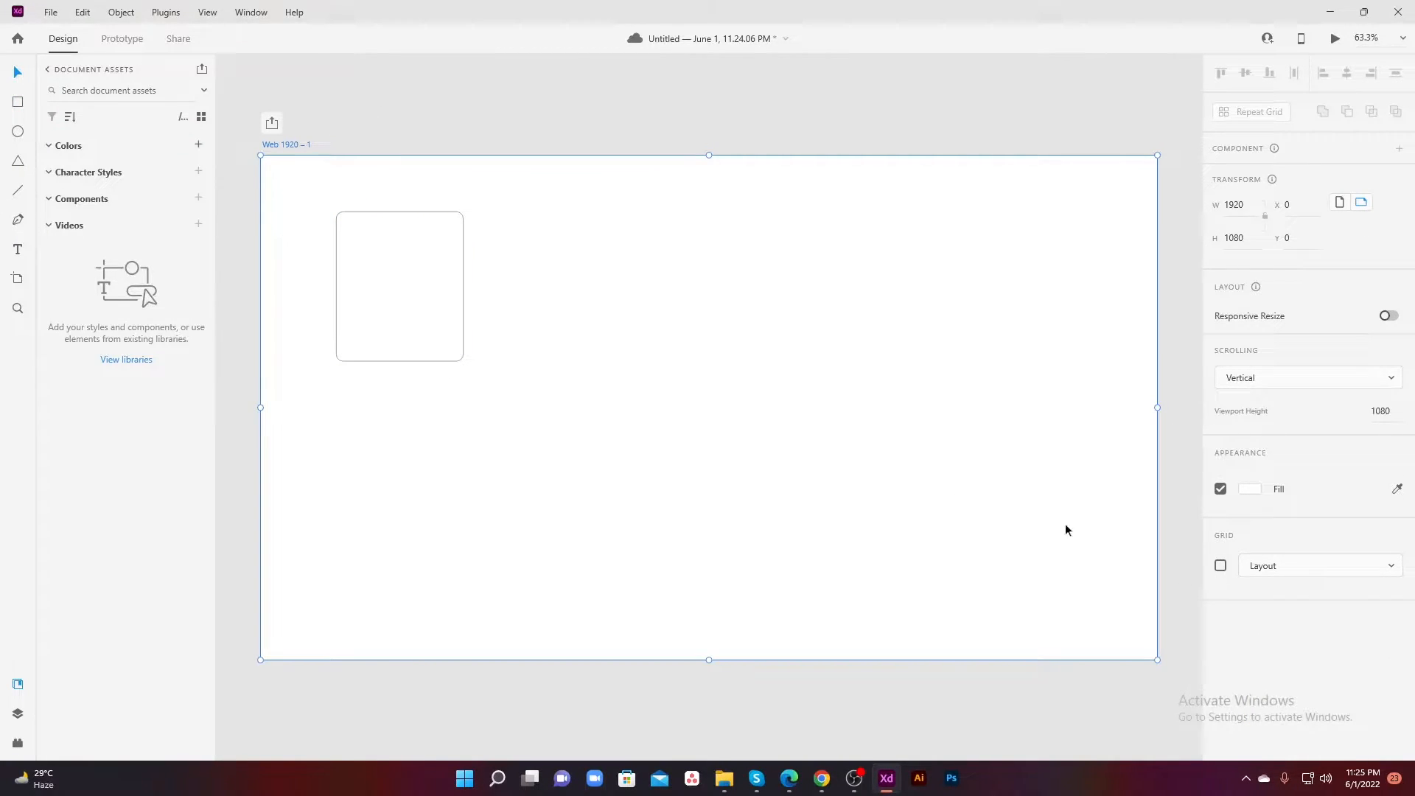
left_click(1250, 488)
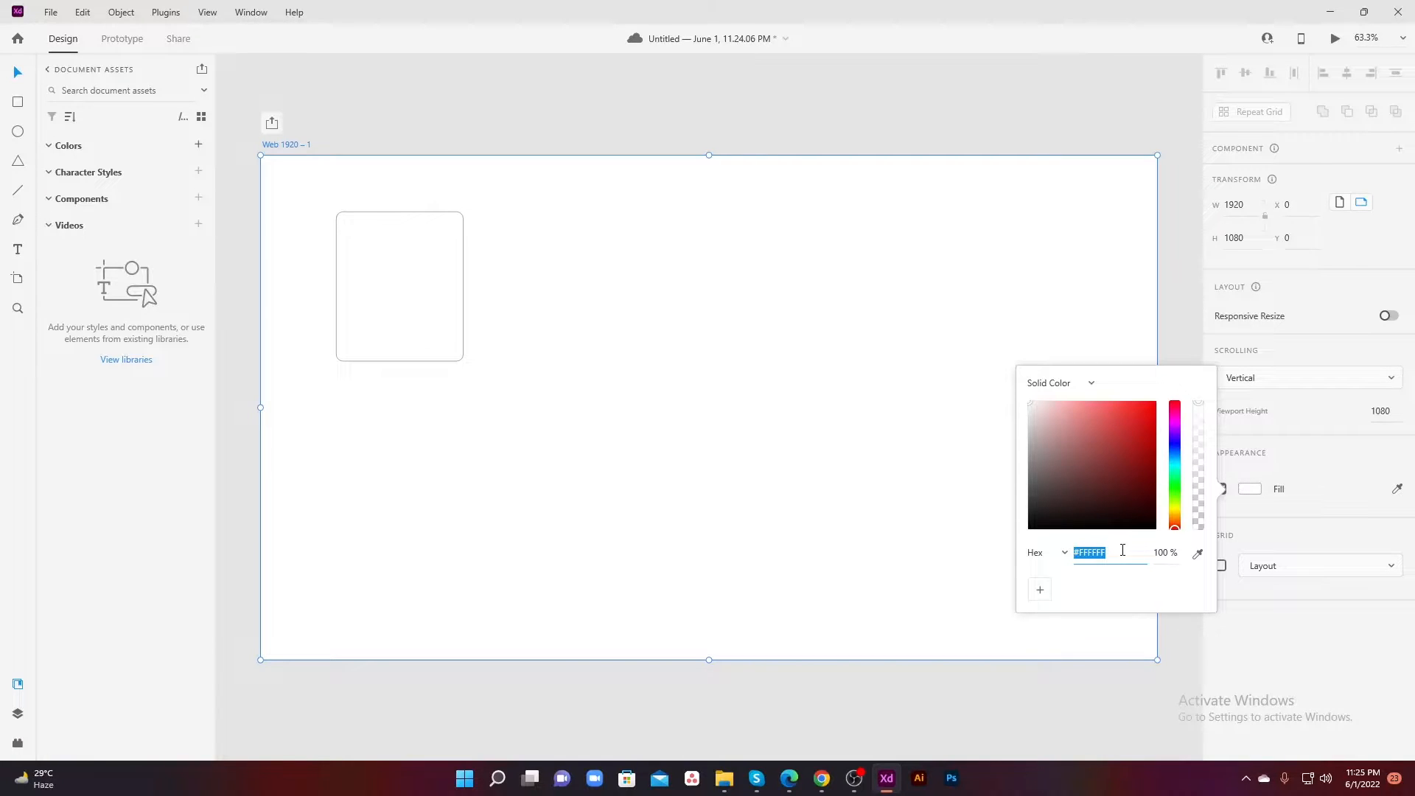
type("#043D68")
key("Return")
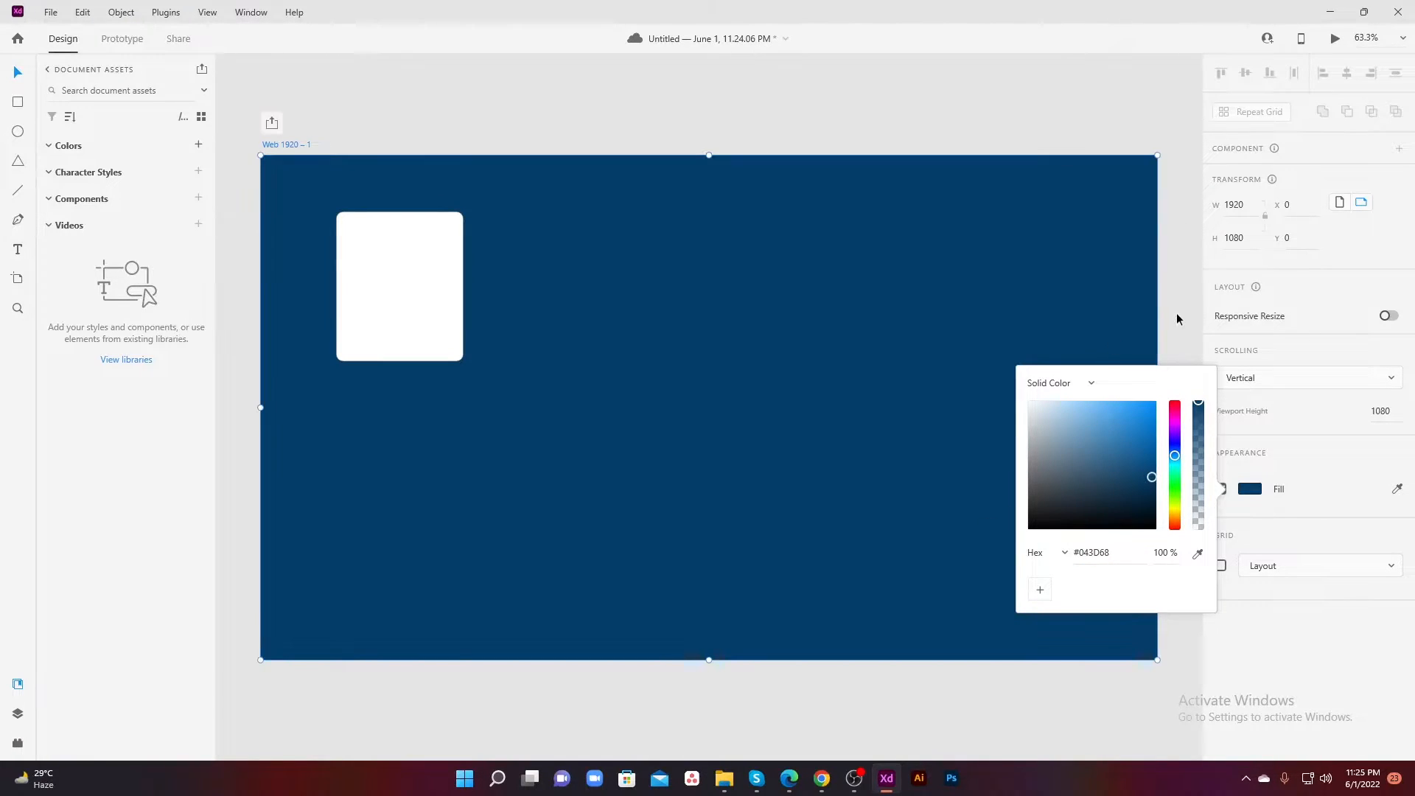
left_click(1176, 318)
Step: Place the burger picture images.jpg from the Downloads folder into the rounded rectangle as its image fill
scroll(1003, 243, "up", 2)
scroll(663, 324, "left", 3)
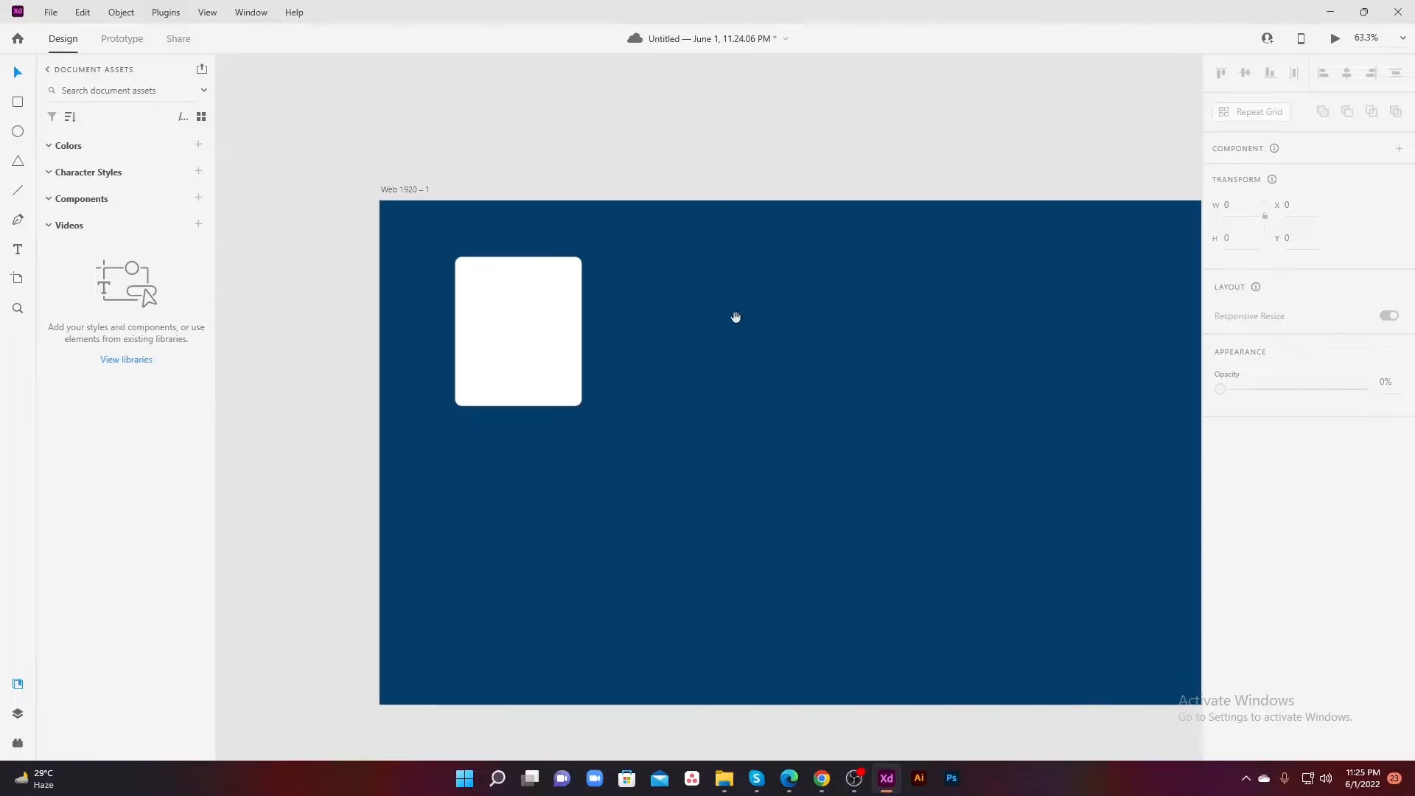
scroll(790, 357, "right", 1)
scroll(798, 431, "down", 3)
scroll(737, 413, "right", 1)
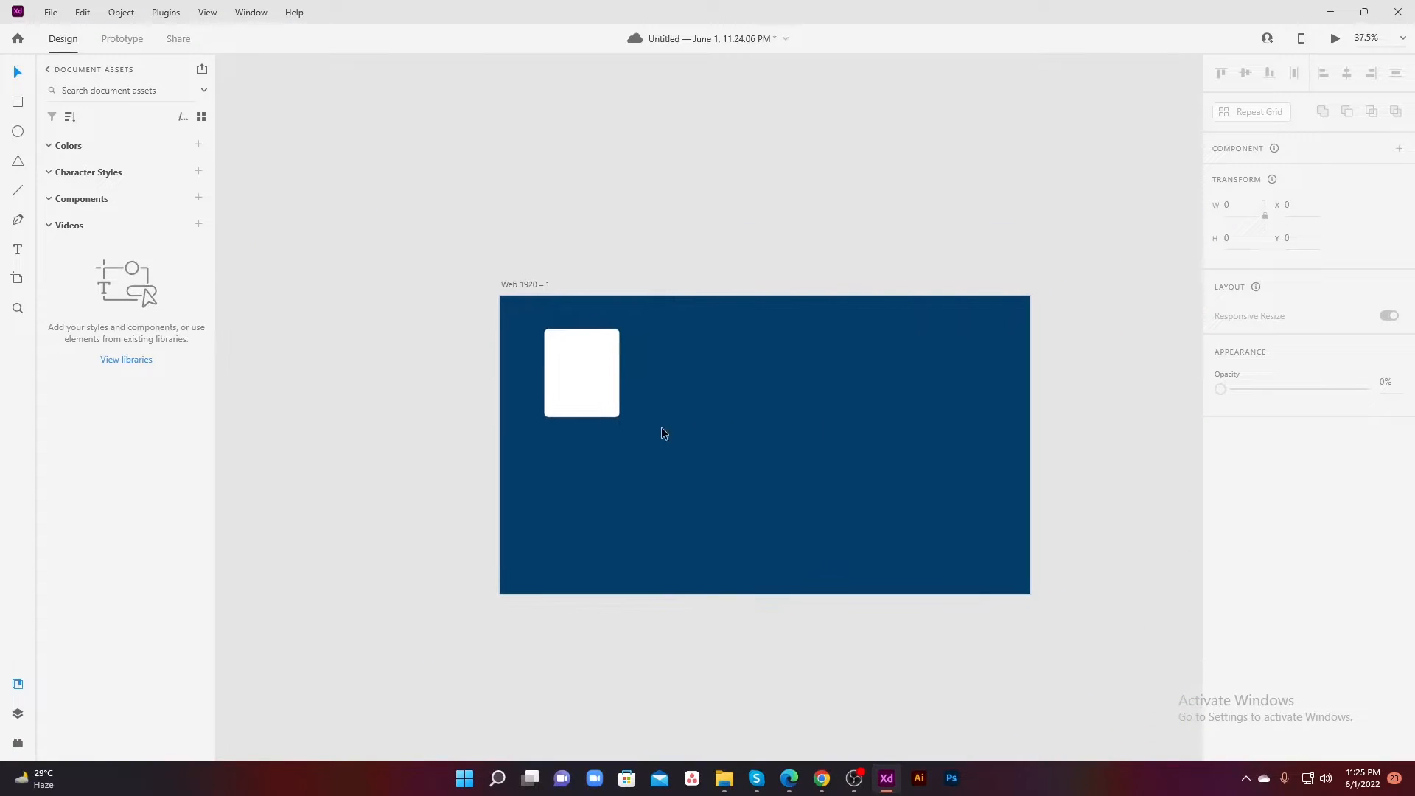
left_click(594, 409)
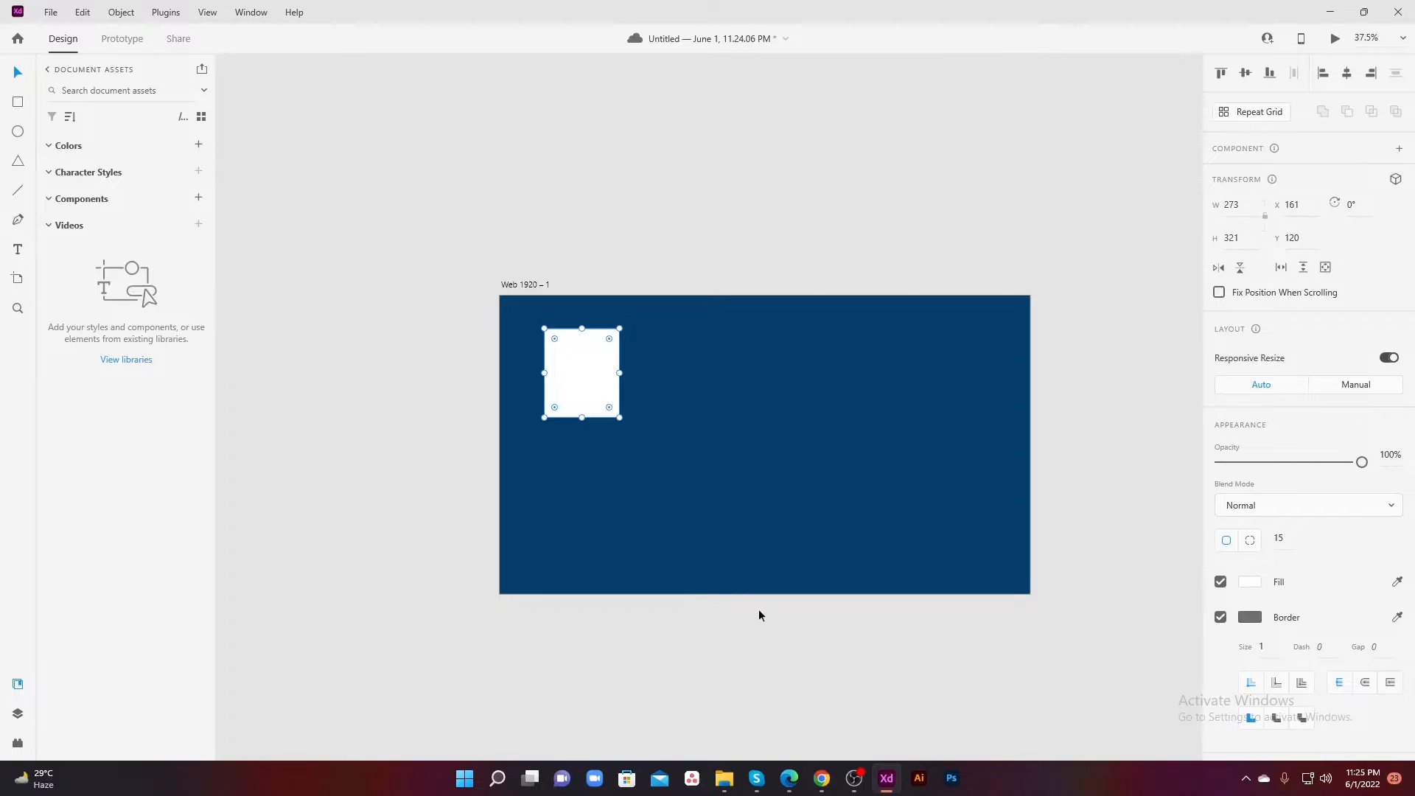
left_click(724, 778)
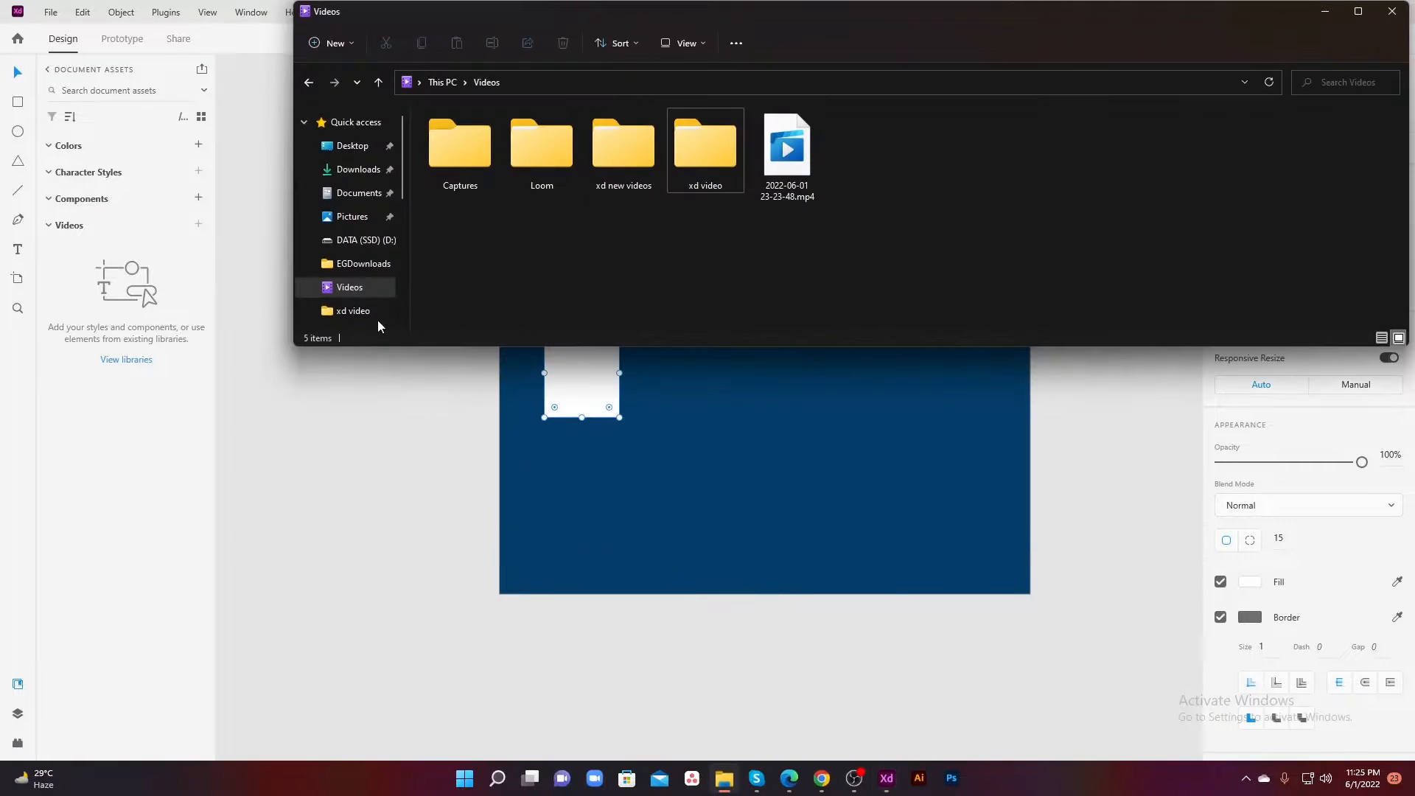
left_click(355, 170)
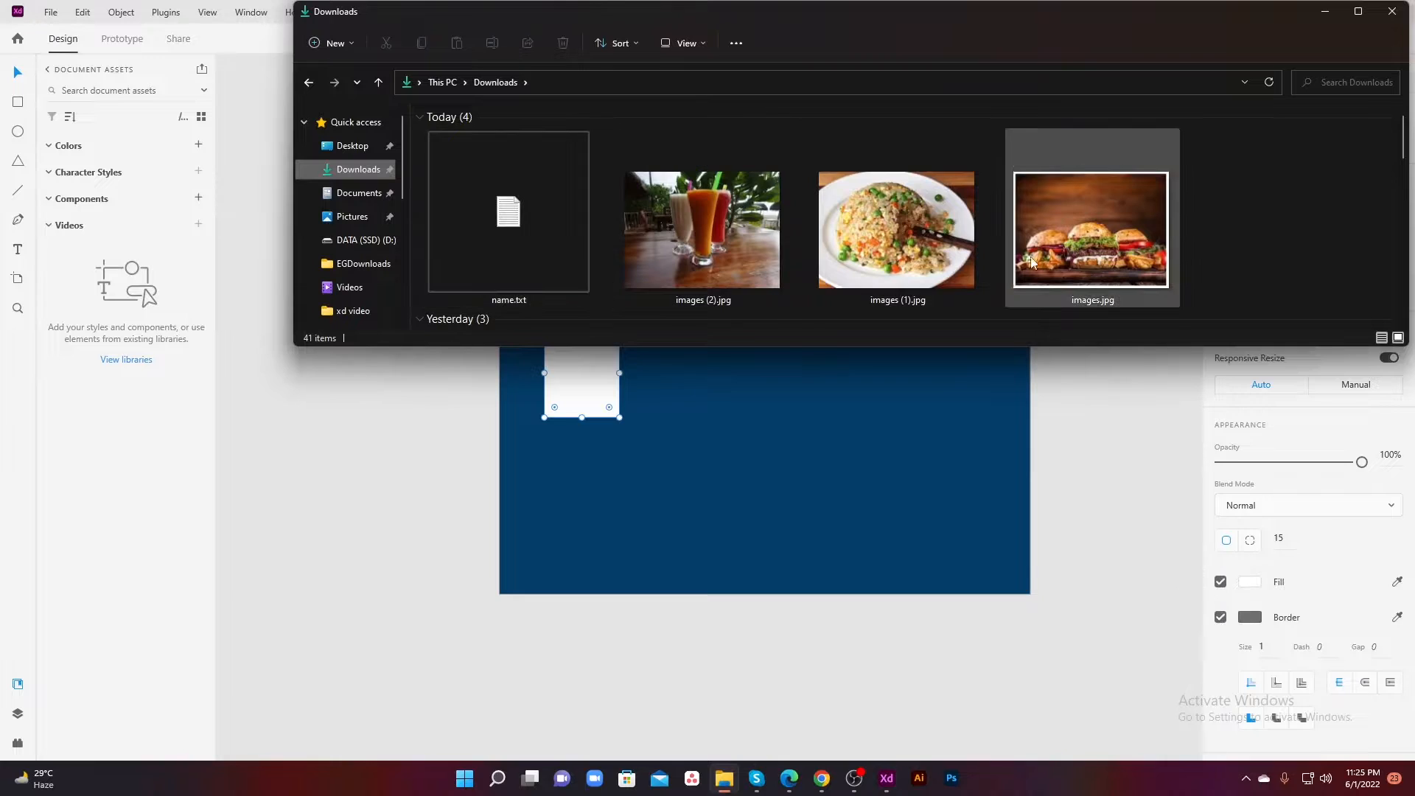
left_click_drag(1105, 236, 581, 379)
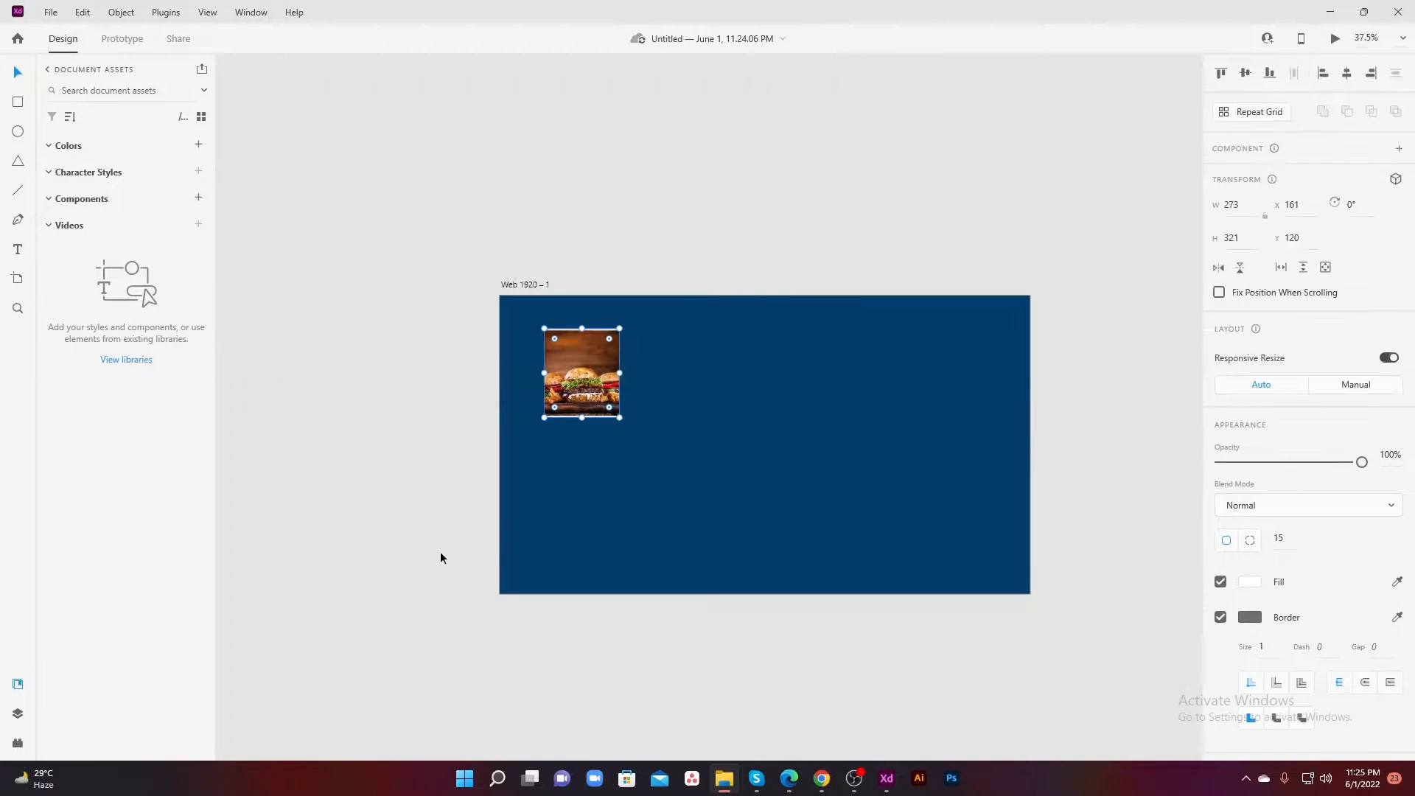
left_click(439, 557)
Step: Enlarge the burger image inside its frame until the white strips at the upper and lower edges are covered
scroll(615, 383, "up", 5)
left_click_drag(575, 335, 678, 448)
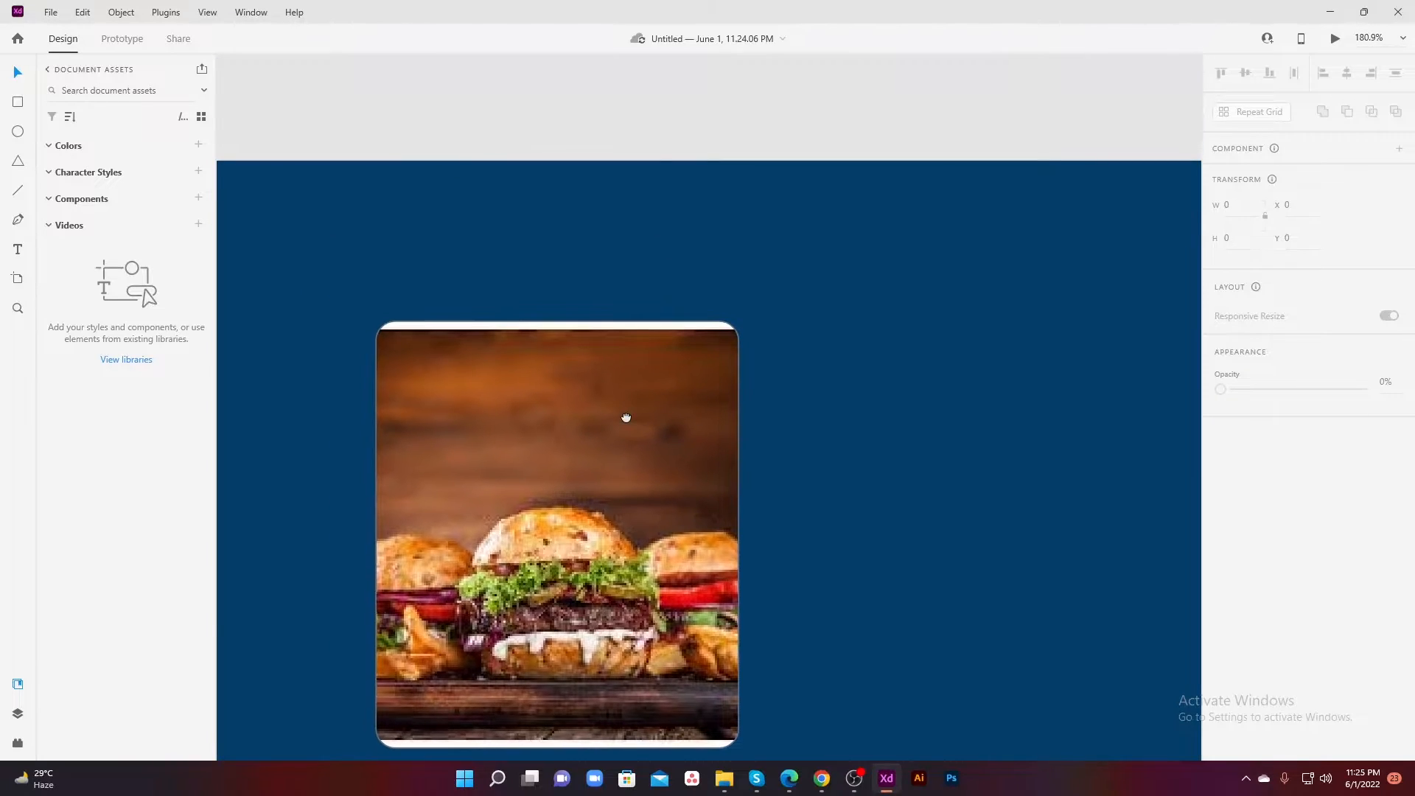
left_click(564, 336)
double_click(555, 412)
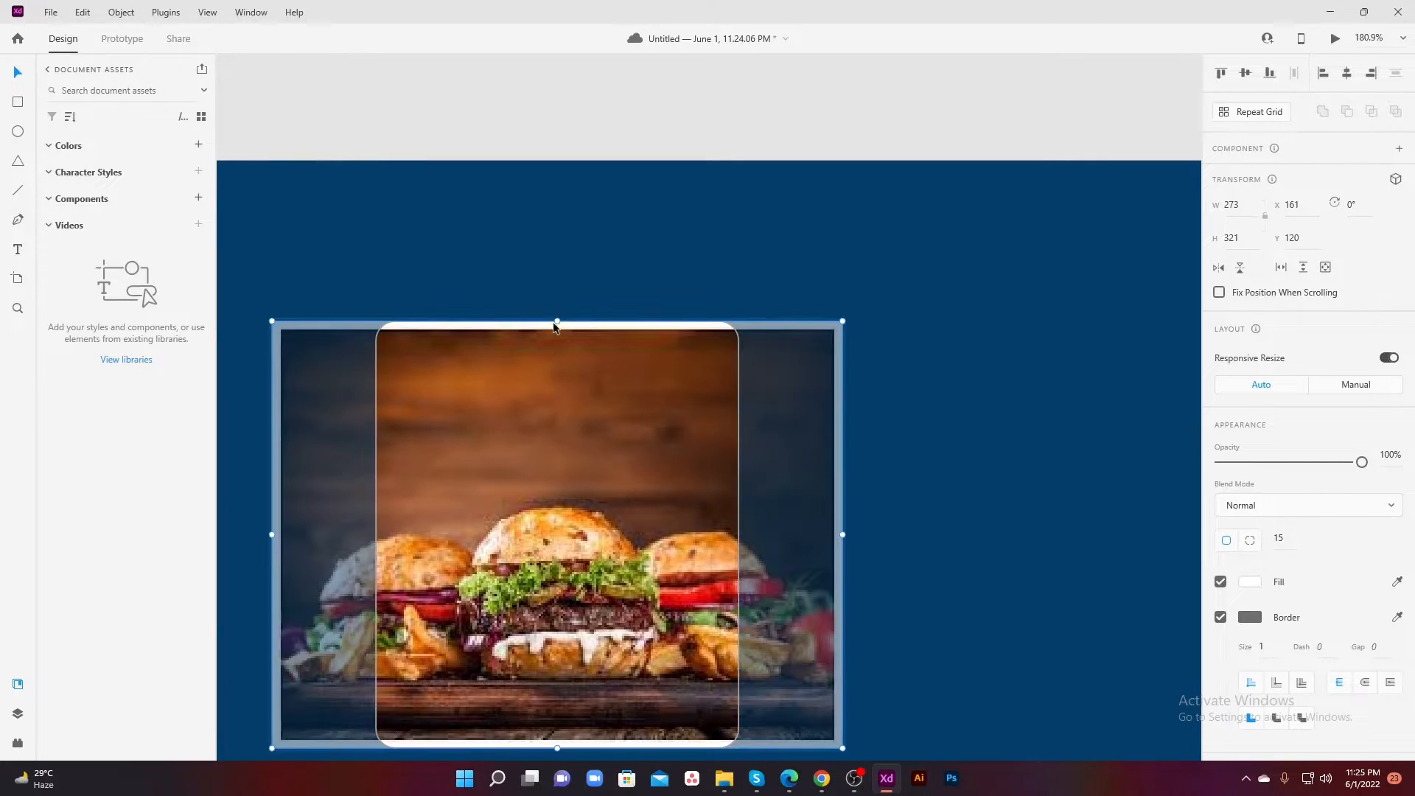
left_click_drag(556, 322, 560, 300)
scroll(546, 581, "down", 2)
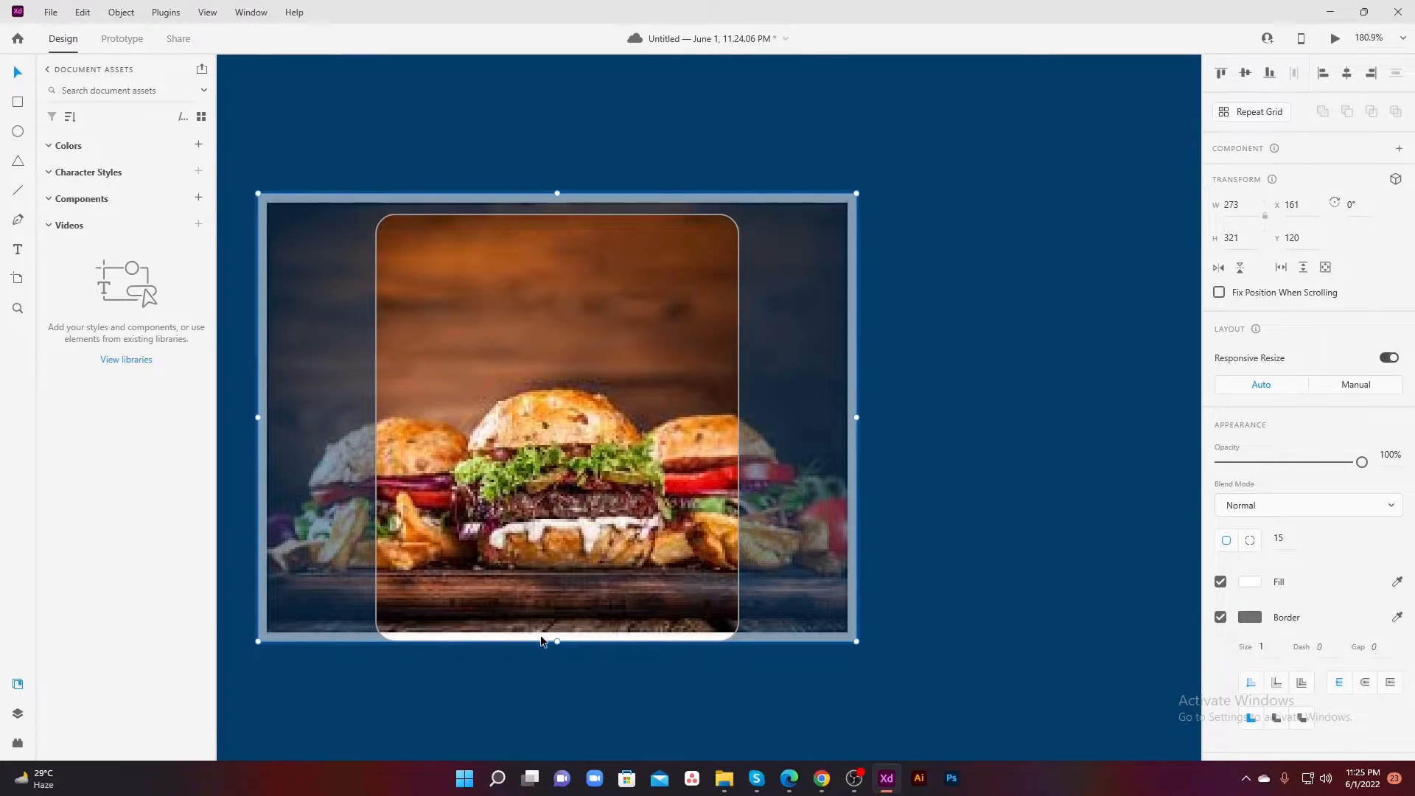
left_click_drag(556, 643, 556, 655)
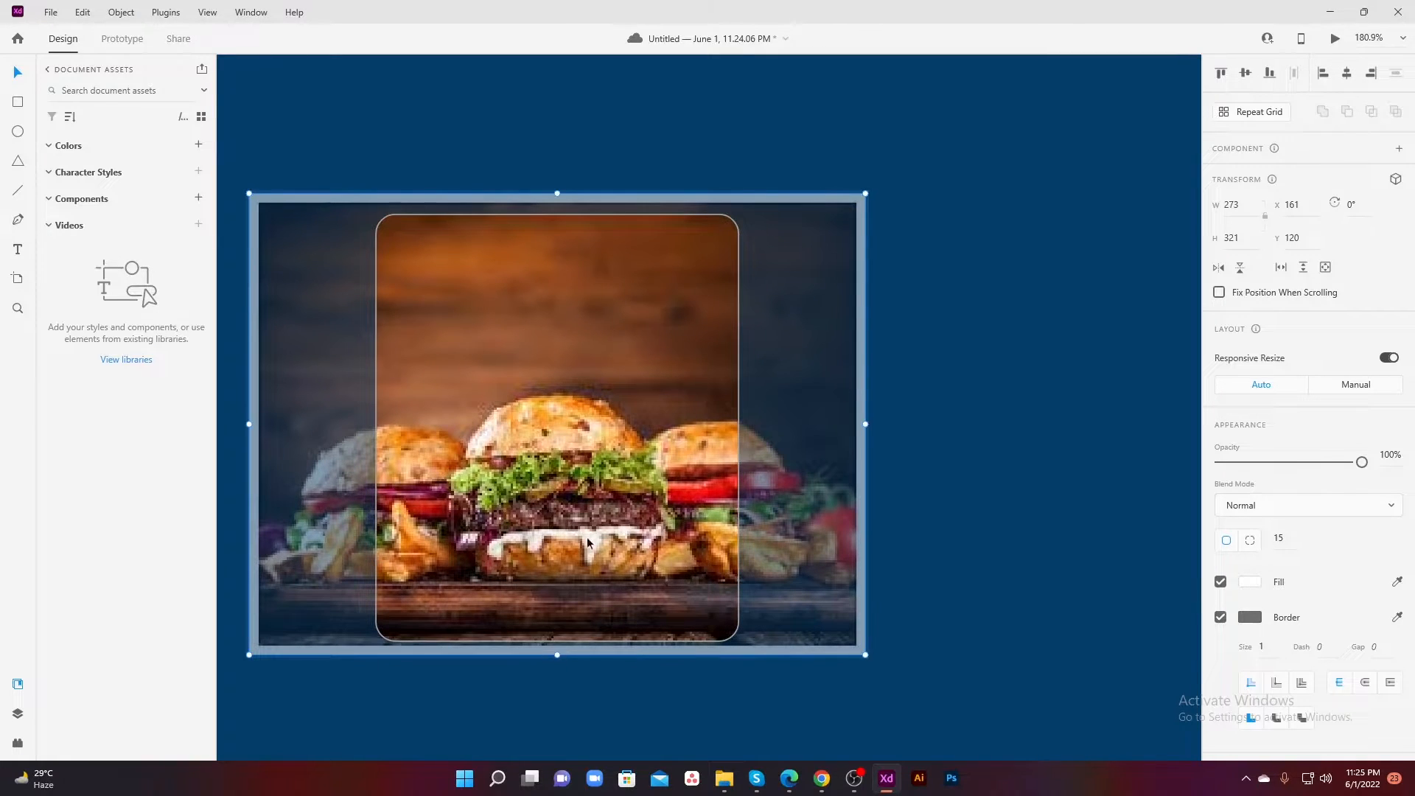
key("Escape")
Step: Draw a rectangle about 273 by 106 across the lower third of the burger card, matching the card's width
scroll(587, 524, "down", 8)
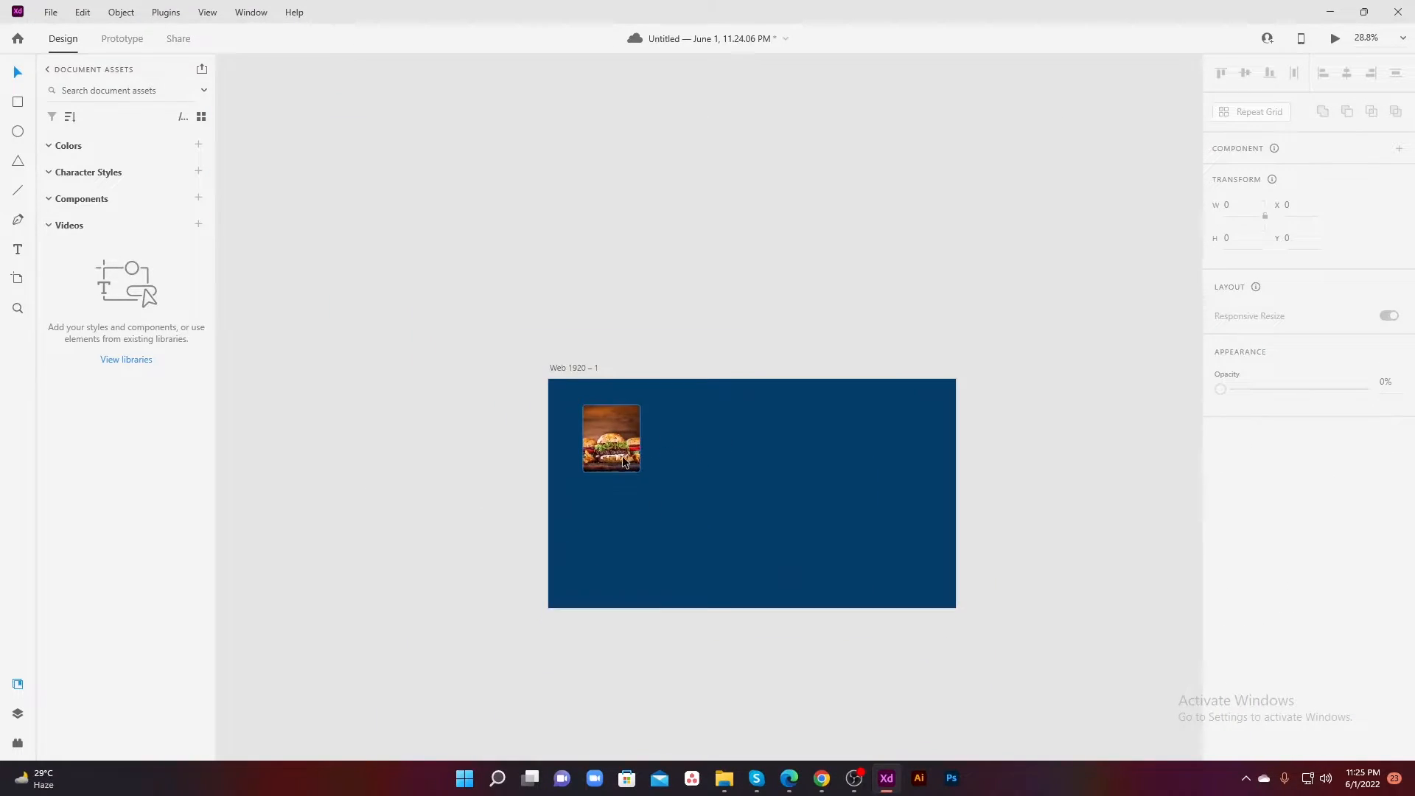
scroll(619, 459, "up", 3)
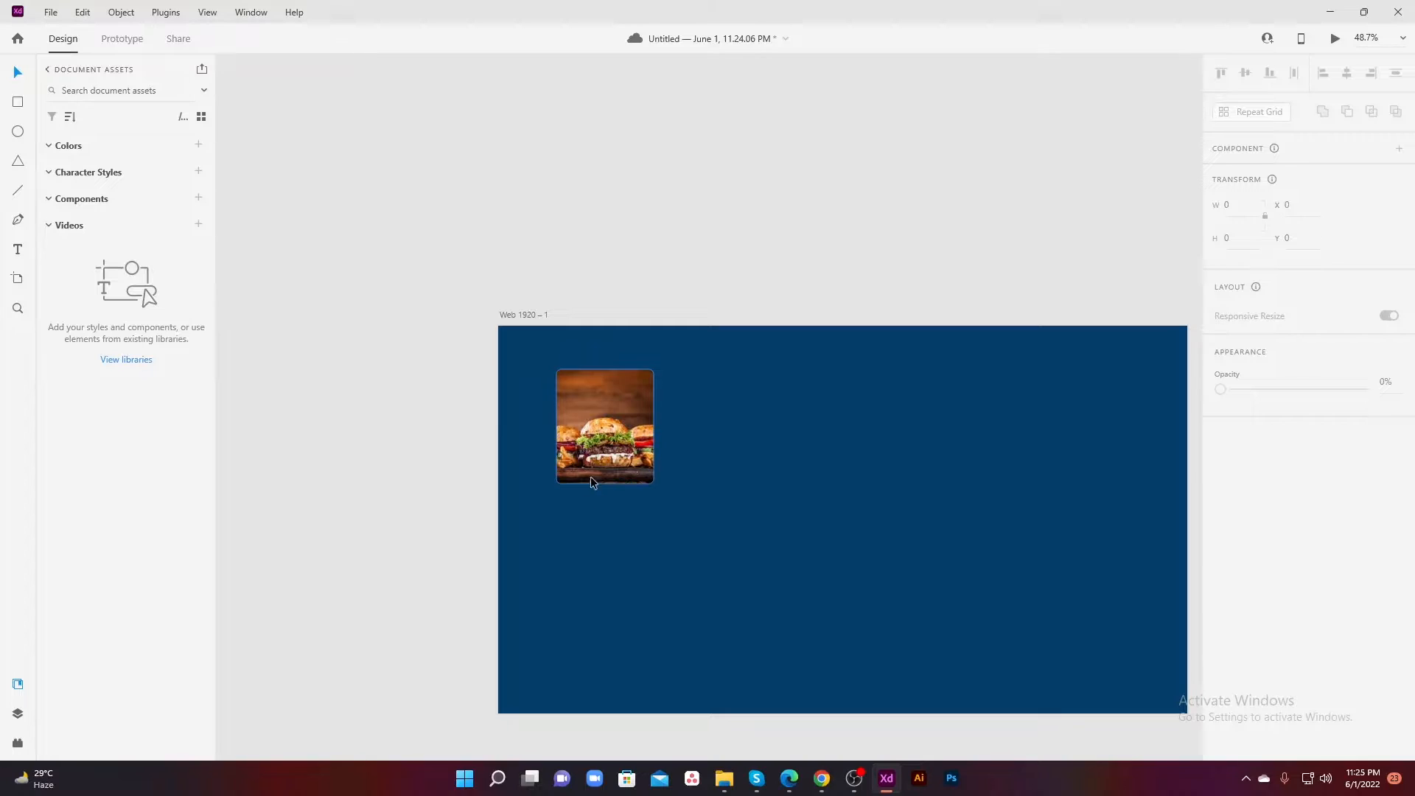
left_click(19, 103)
left_click_drag(557, 446, 655, 485)
scroll(605, 464, "up", 5)
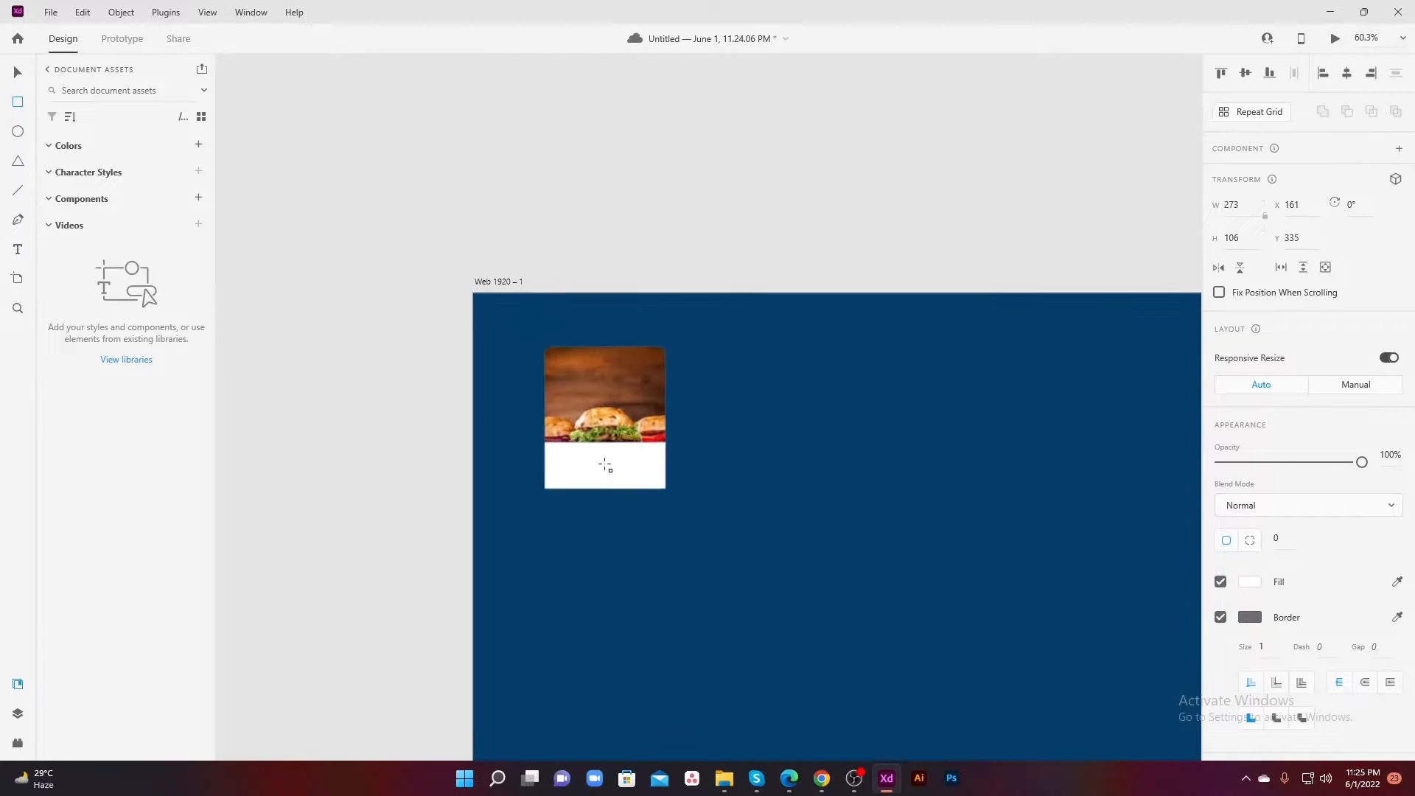
left_click(19, 72)
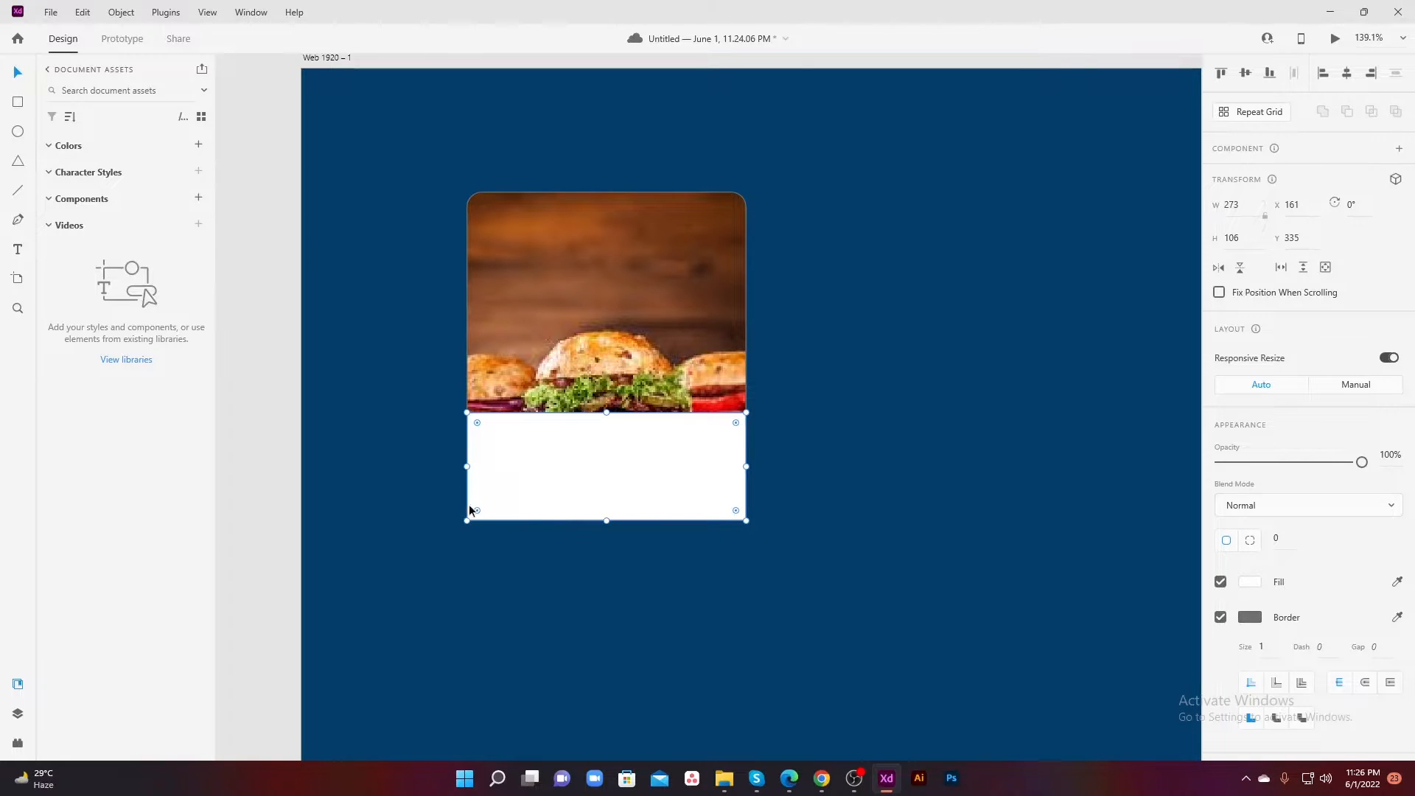
left_click_drag(476, 510, 452, 549)
mouse_move(734, 523)
left_mouse_down()
mouse_move(723, 501)
mouse_move(746, 533)
mouse_move(728, 501)
left_mouse_up()
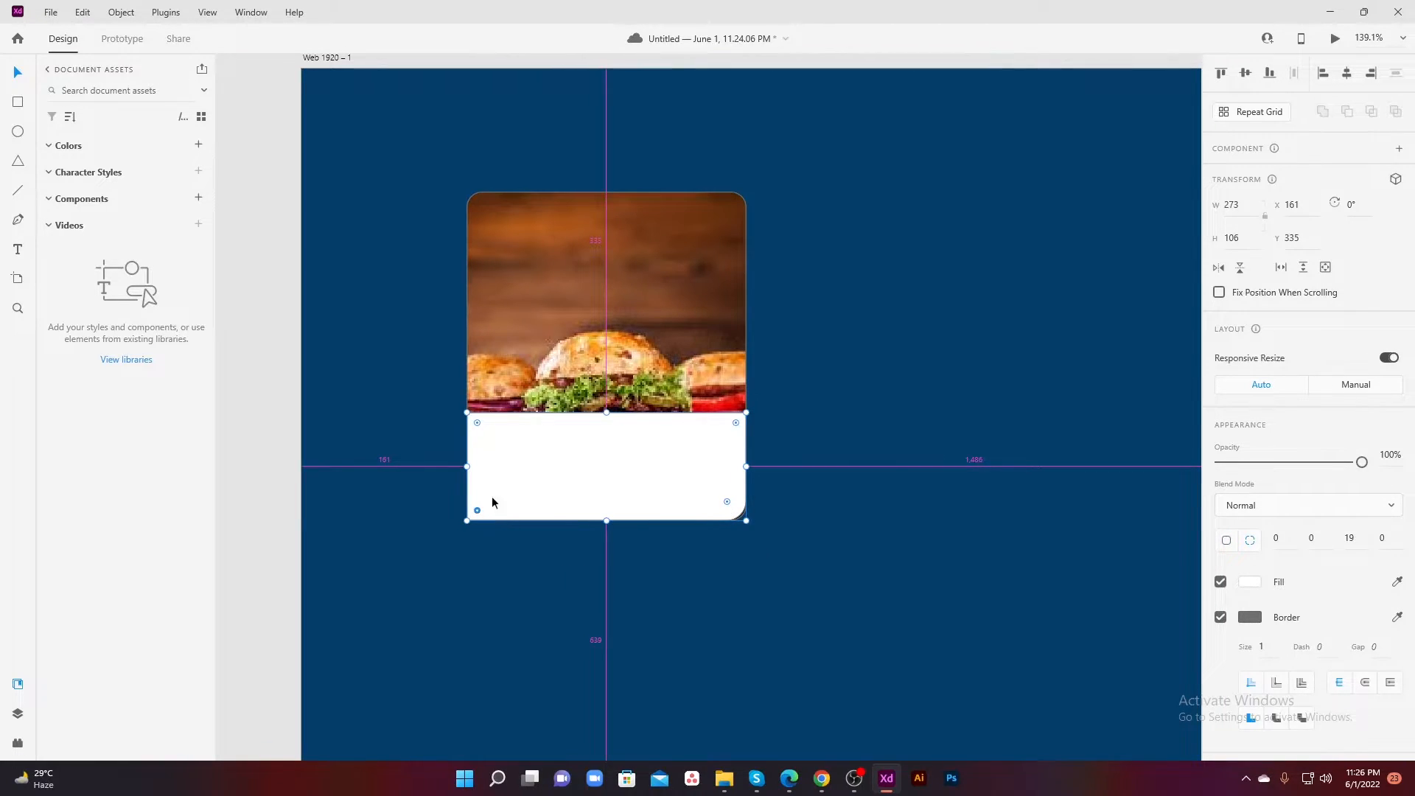
key("ctrl+z")
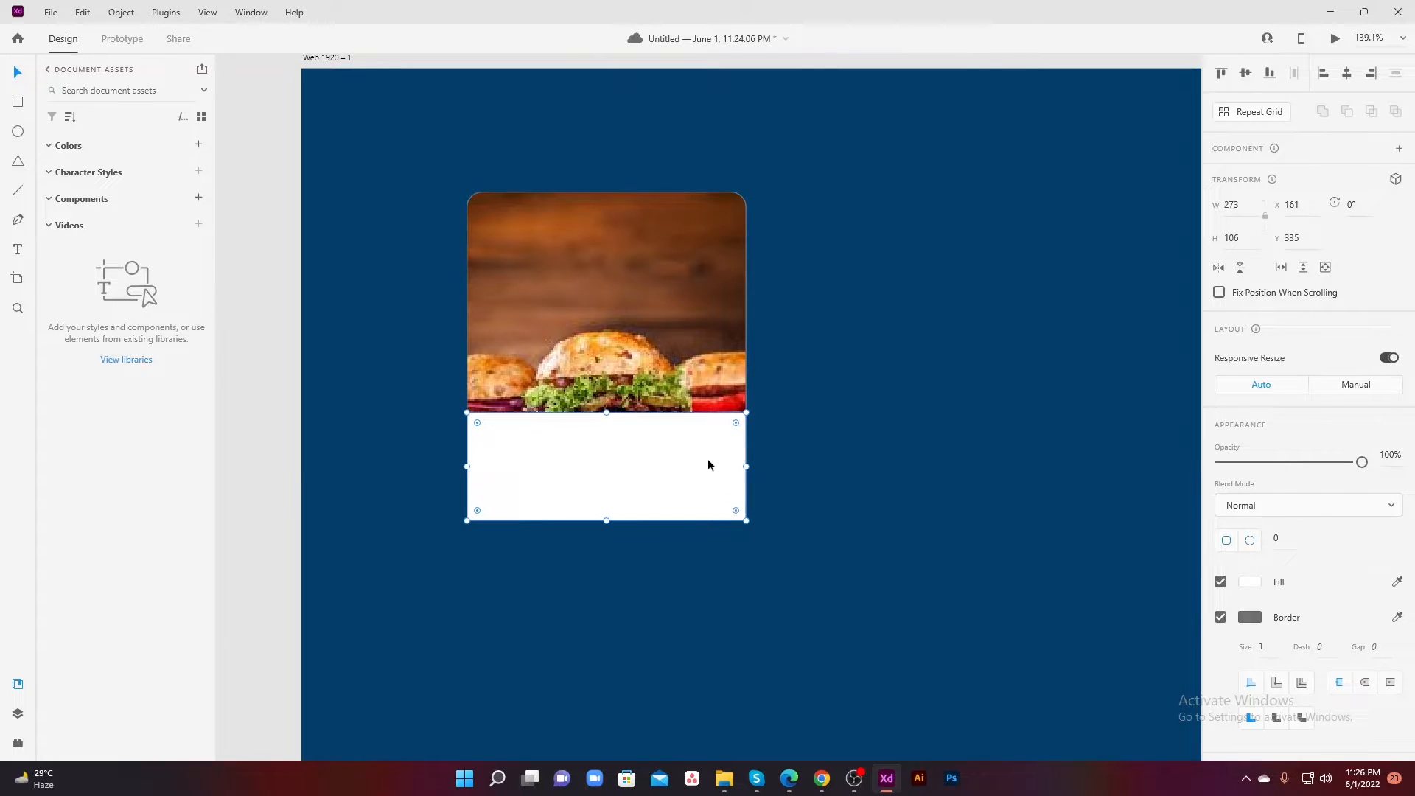
Step: Switch the white rectangle to individual corner radii and set both lower corners to 15
left_click(1252, 546)
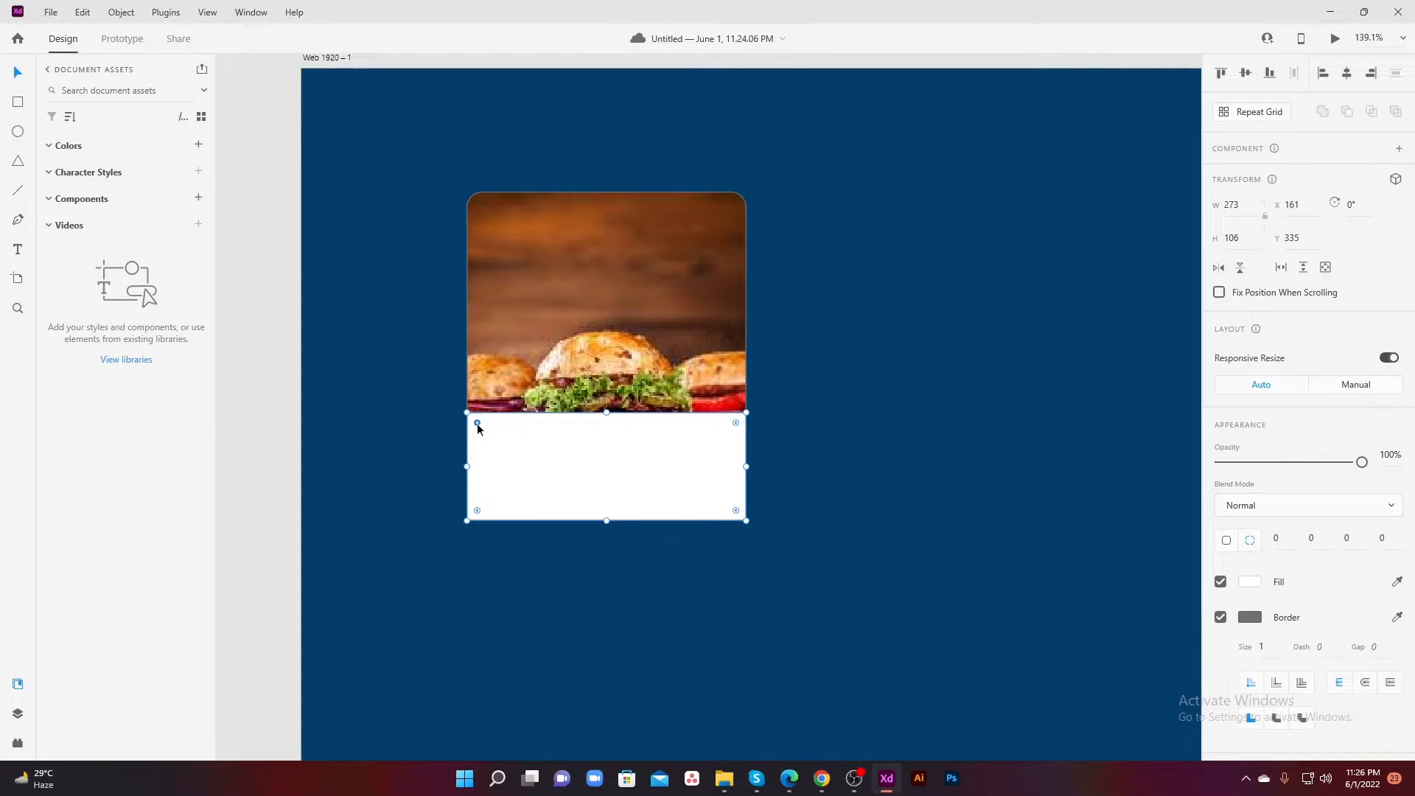
left_click_drag(477, 427, 483, 427)
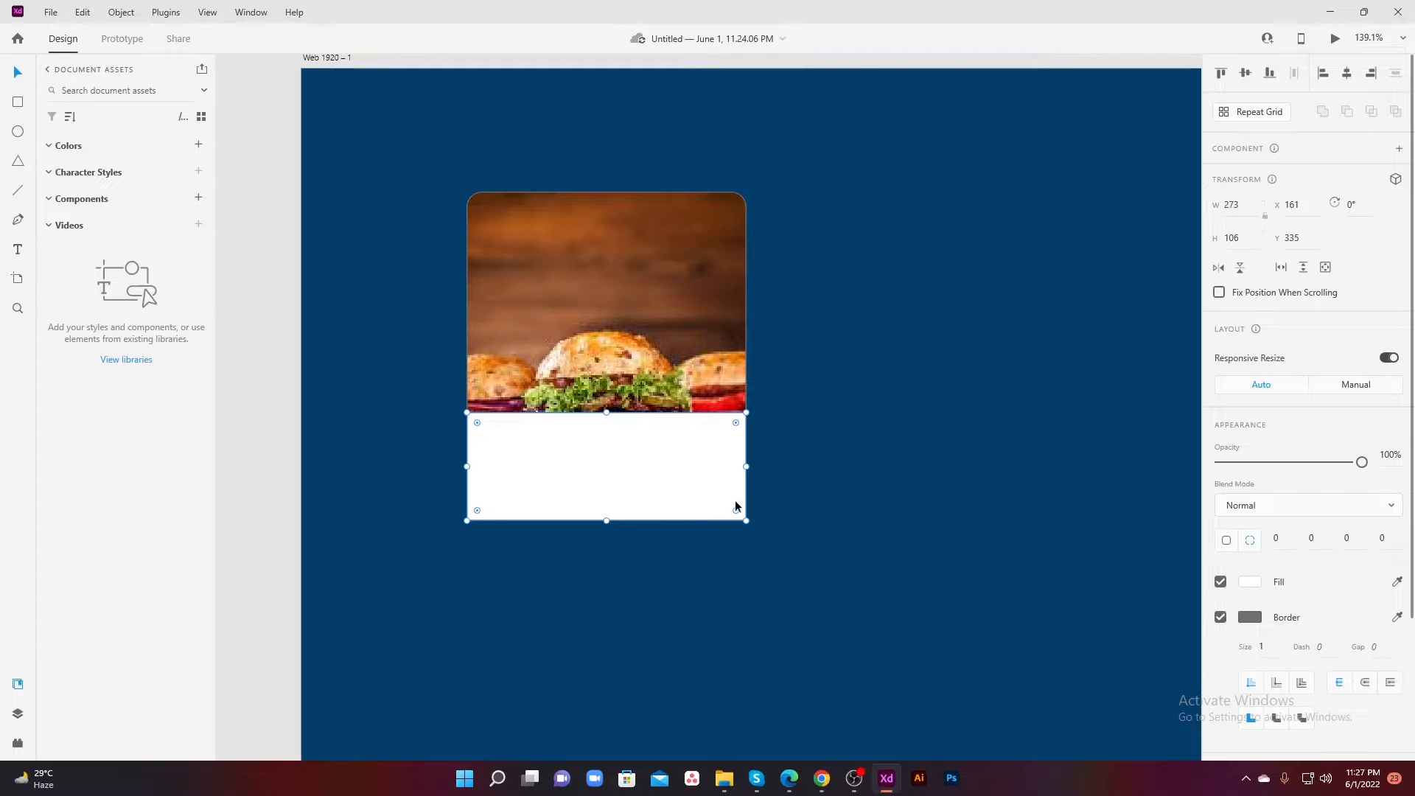
left_click(1354, 537)
type("15")
key("Return")
left_click(1384, 537)
type("15")
key("Return")
left_click(535, 514)
Step: Remove the white rectangle's border and change its fill to dark grey #201F1F
left_click(1220, 616)
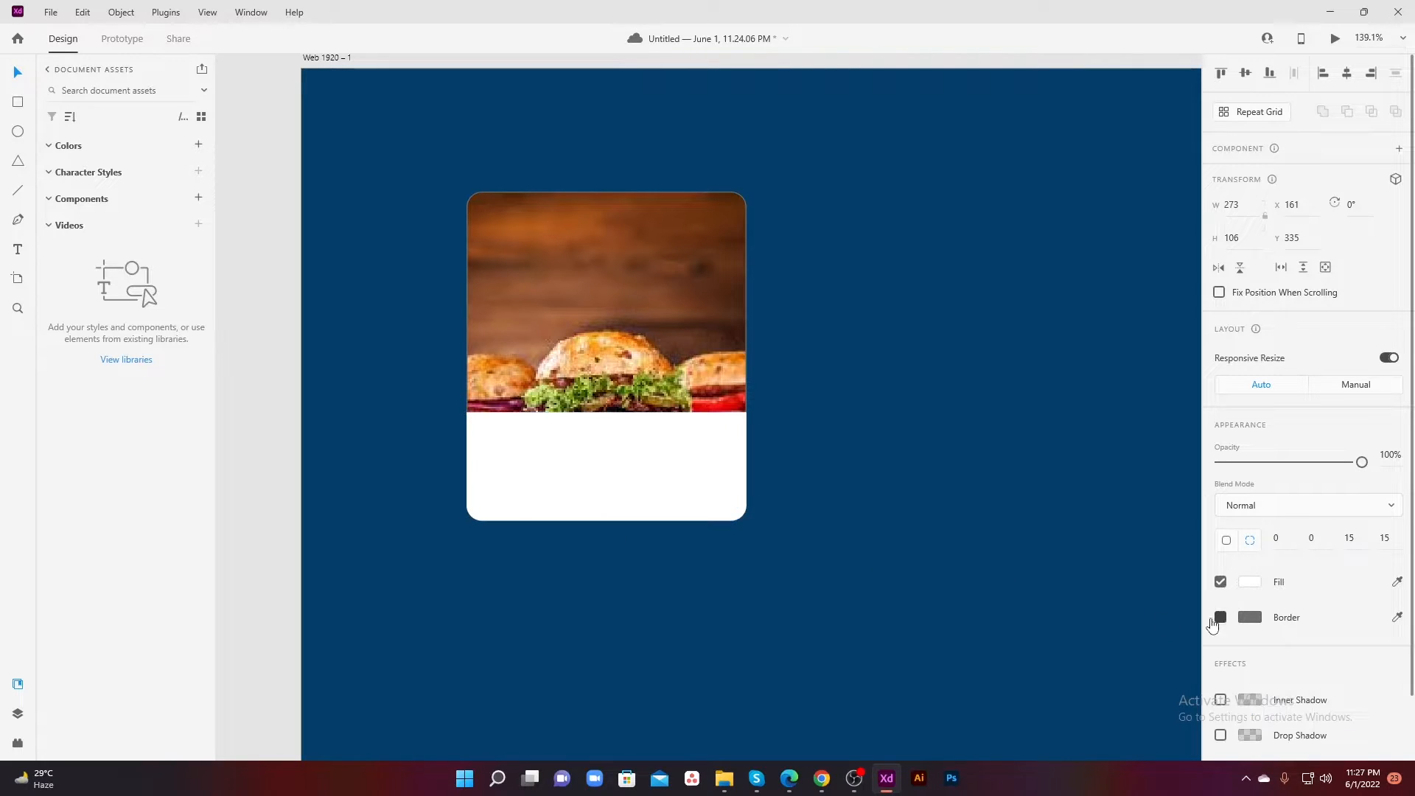
left_click_drag(758, 464, 795, 531)
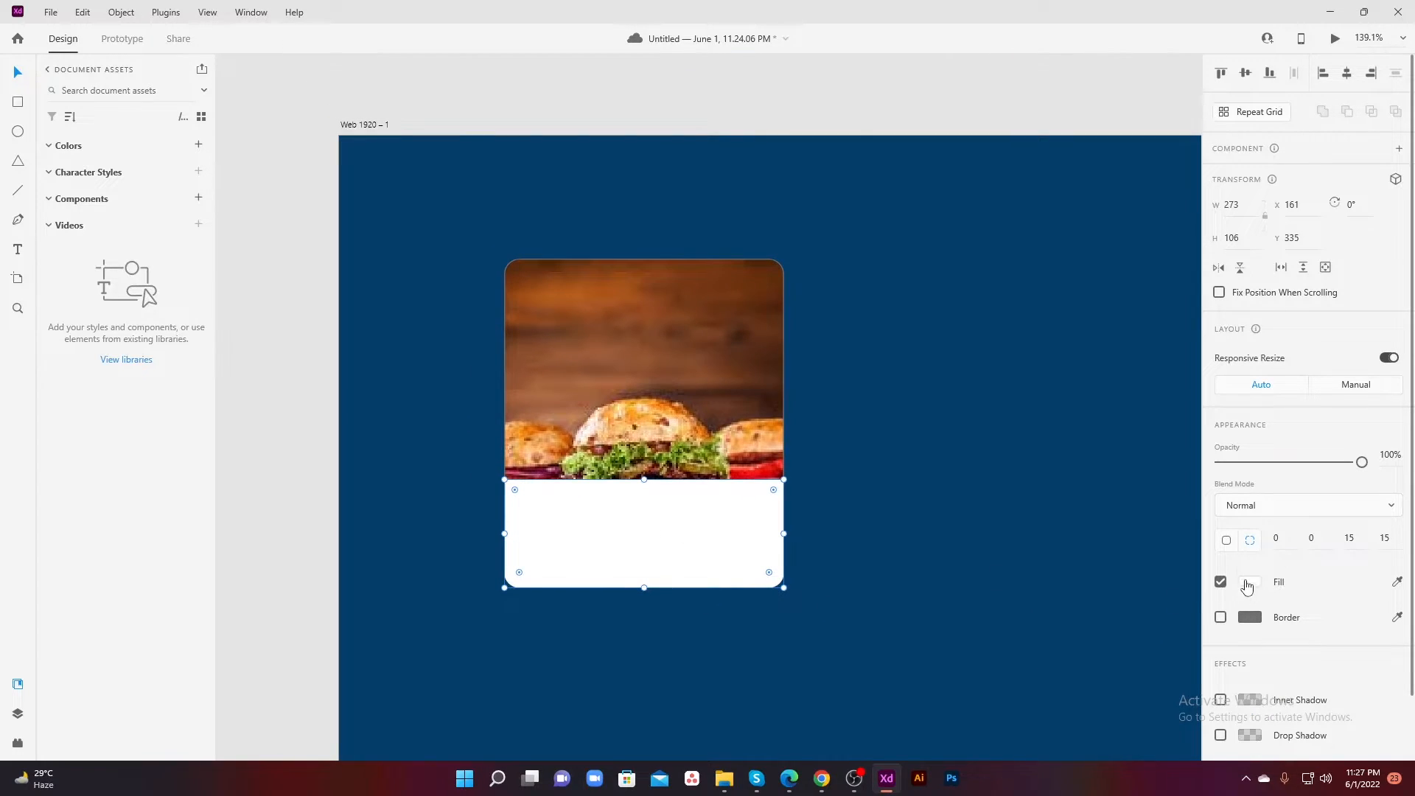
left_click(1249, 581)
mouse_move(1054, 597)
left_mouse_down()
mouse_move(989, 621)
mouse_move(1032, 607)
left_mouse_up()
left_click(1032, 611)
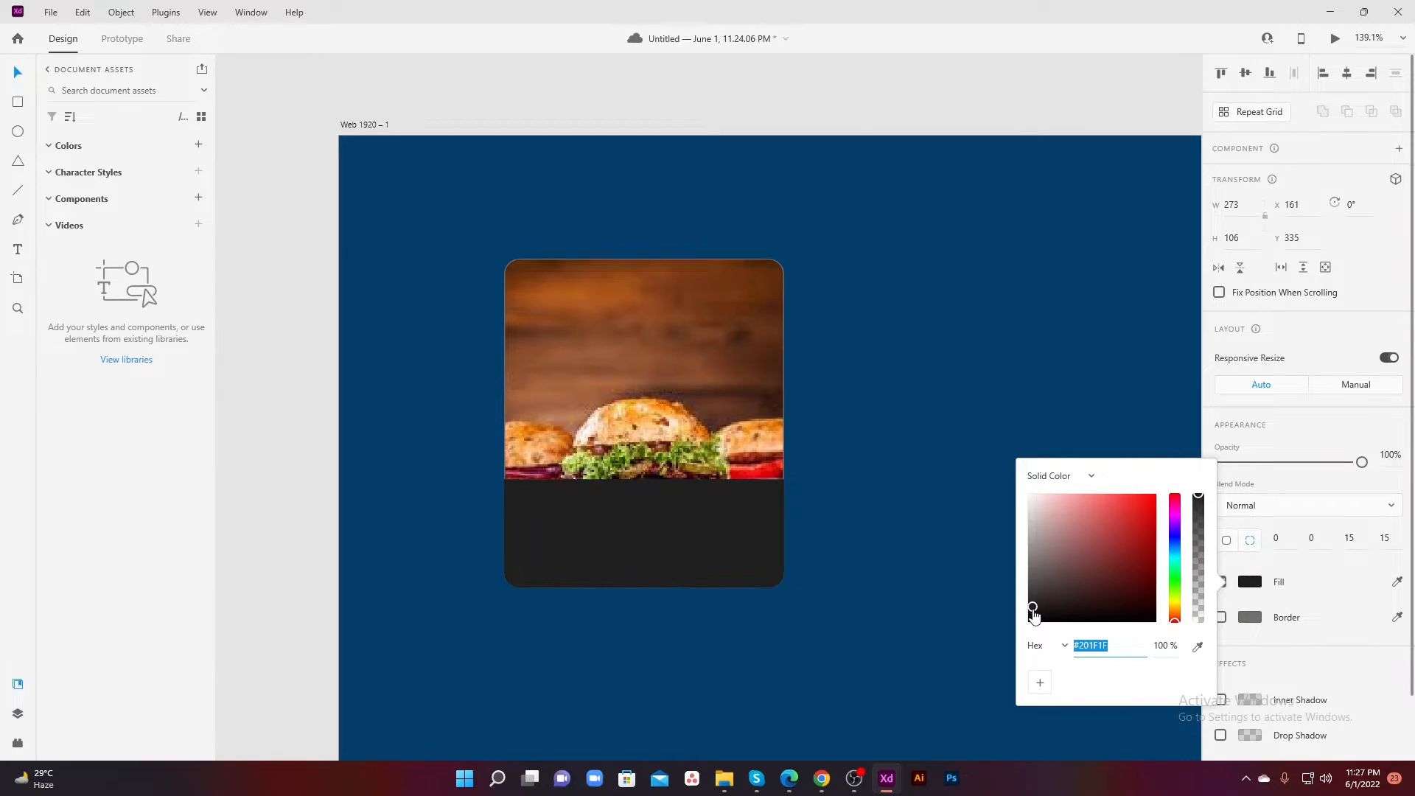
Step: Apply a background blur to the dark rectangle and lower the blur's brightness
scroll(1282, 759, "down", 2)
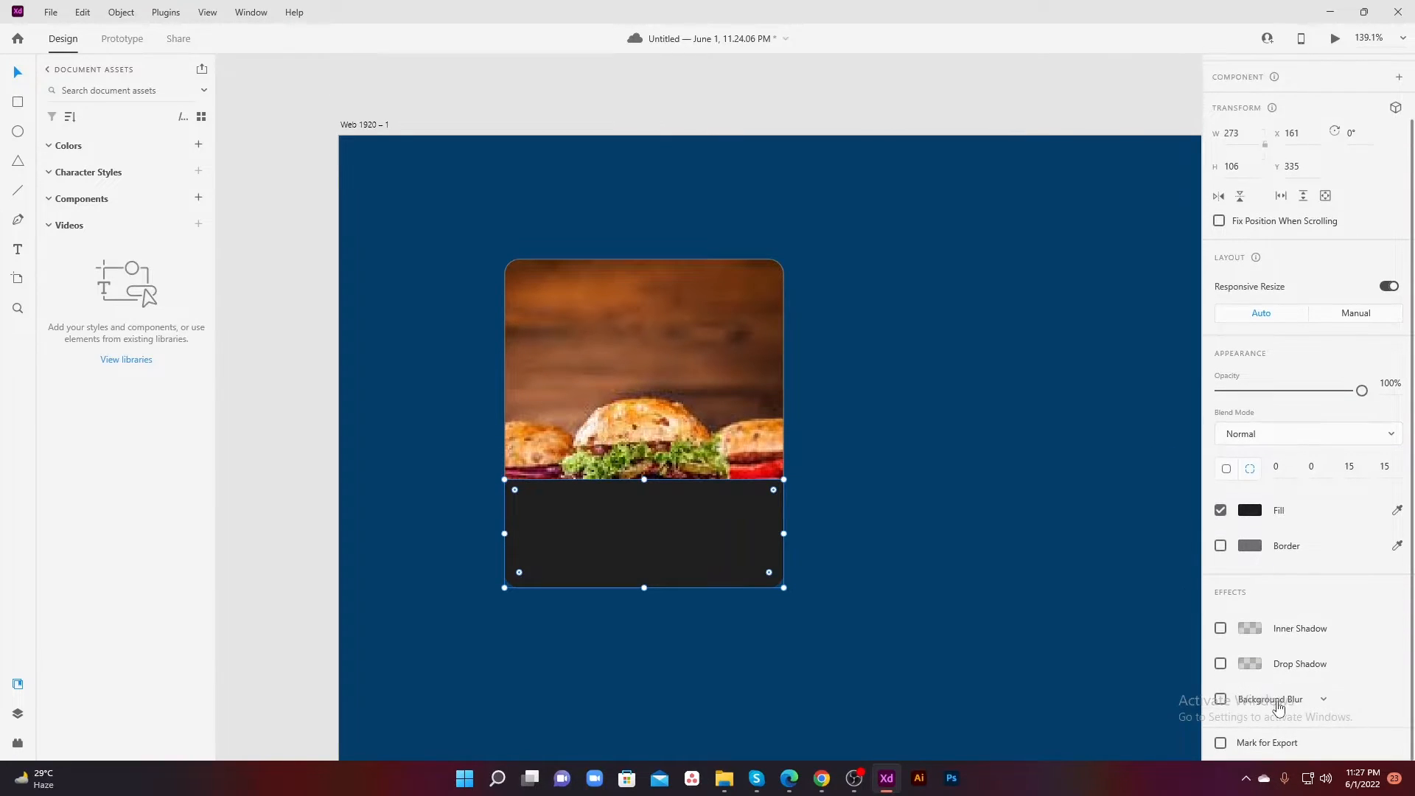
left_click(1220, 698)
scroll(1297, 649, "down", 3)
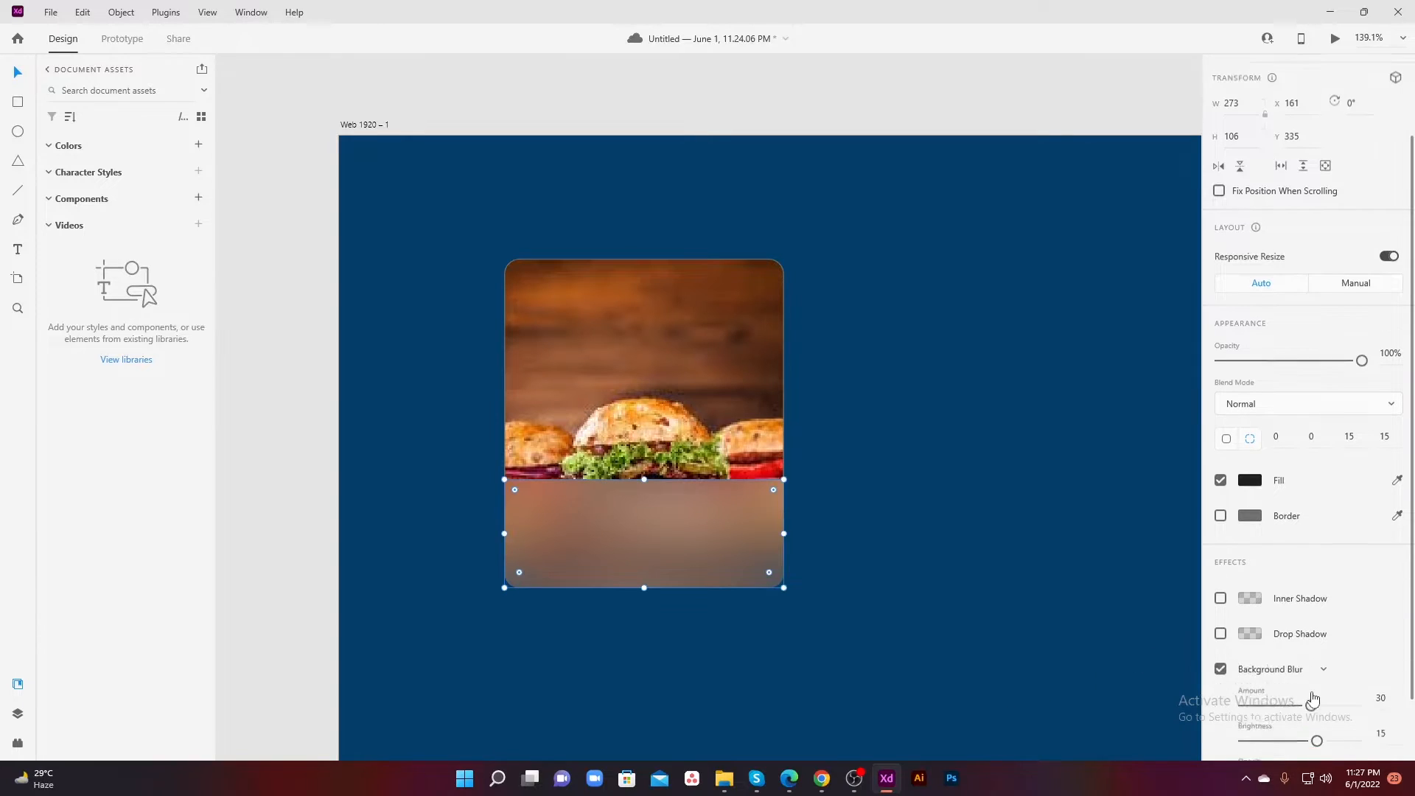
left_click_drag(1311, 630, 1247, 665)
left_click(640, 438)
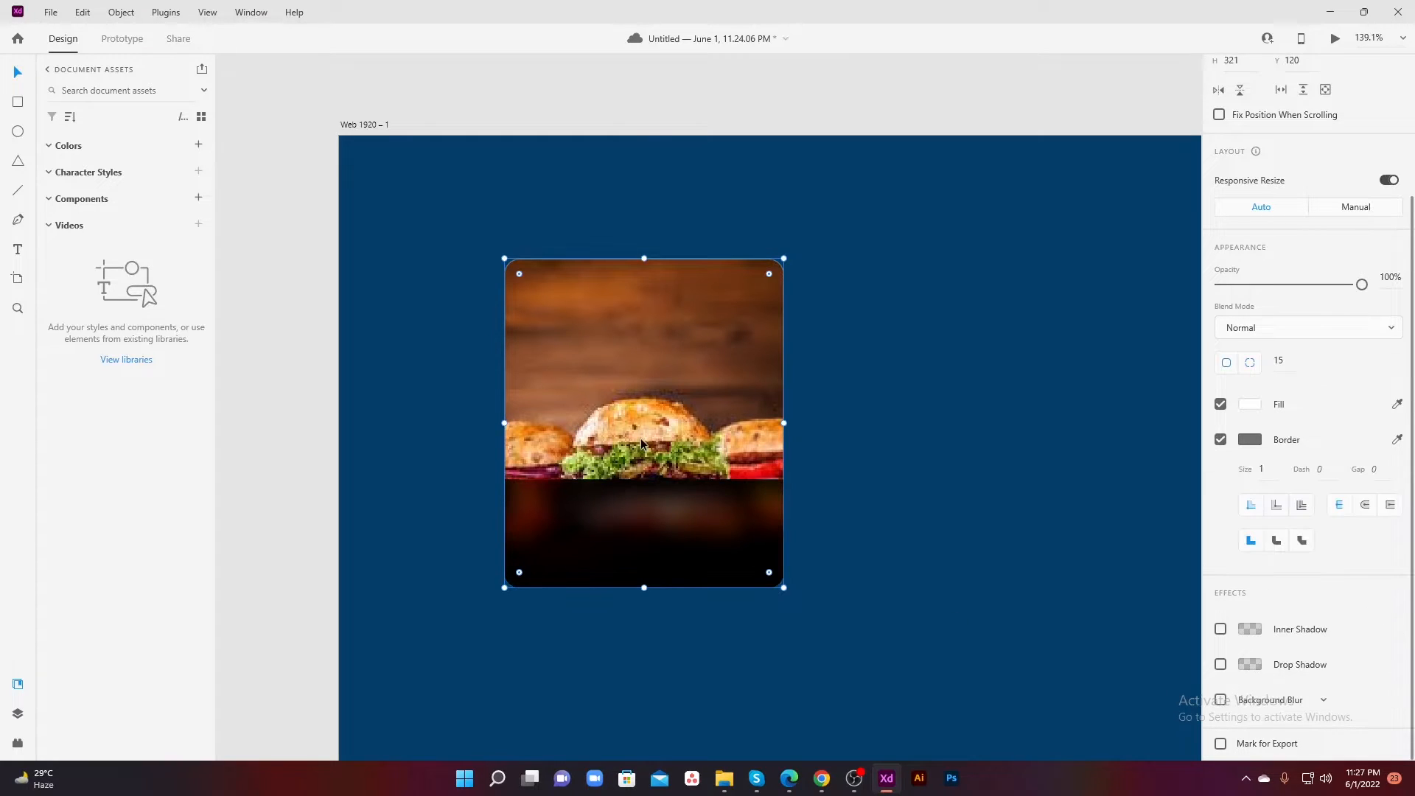
left_click_drag(642, 431, 643, 382)
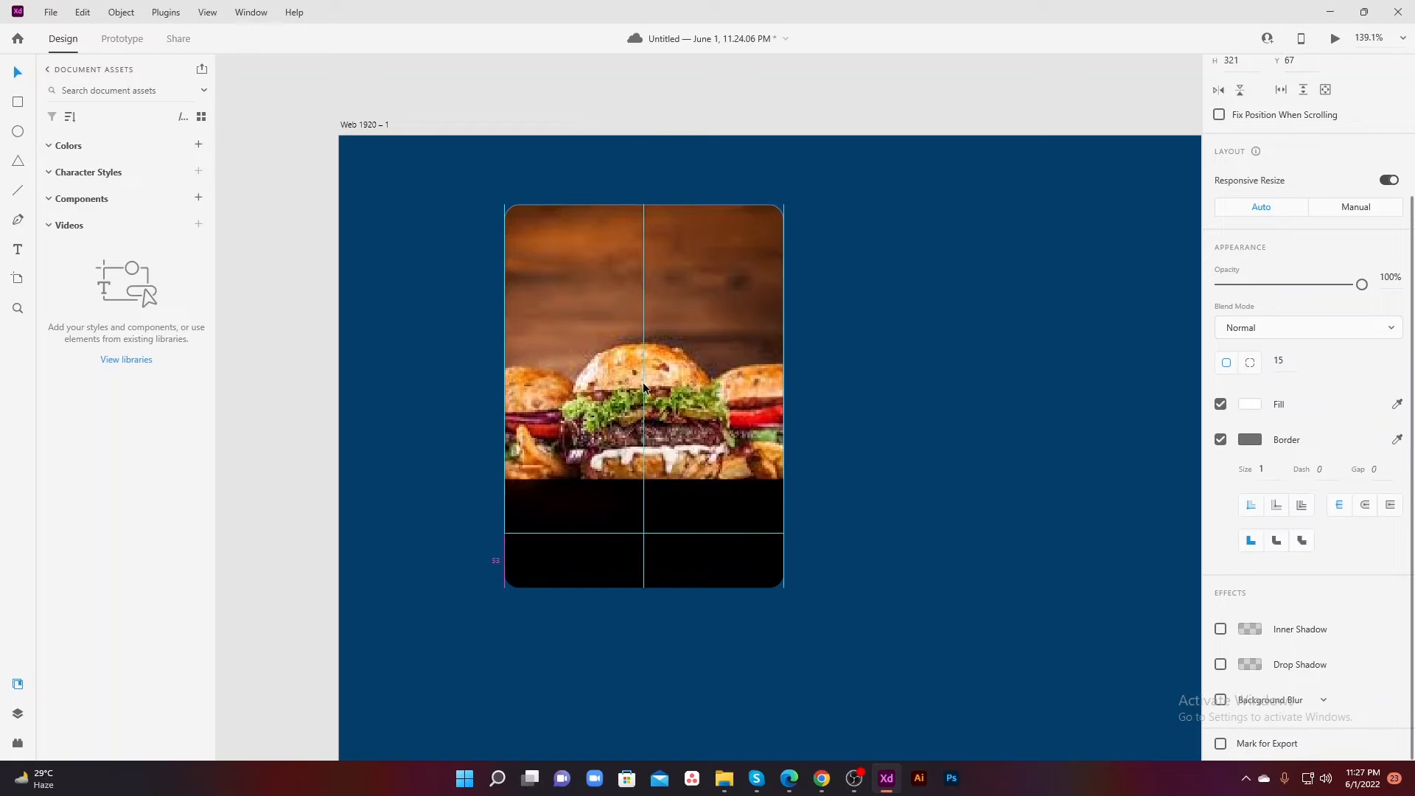
key("ctrl+z")
key("ctrl+z")
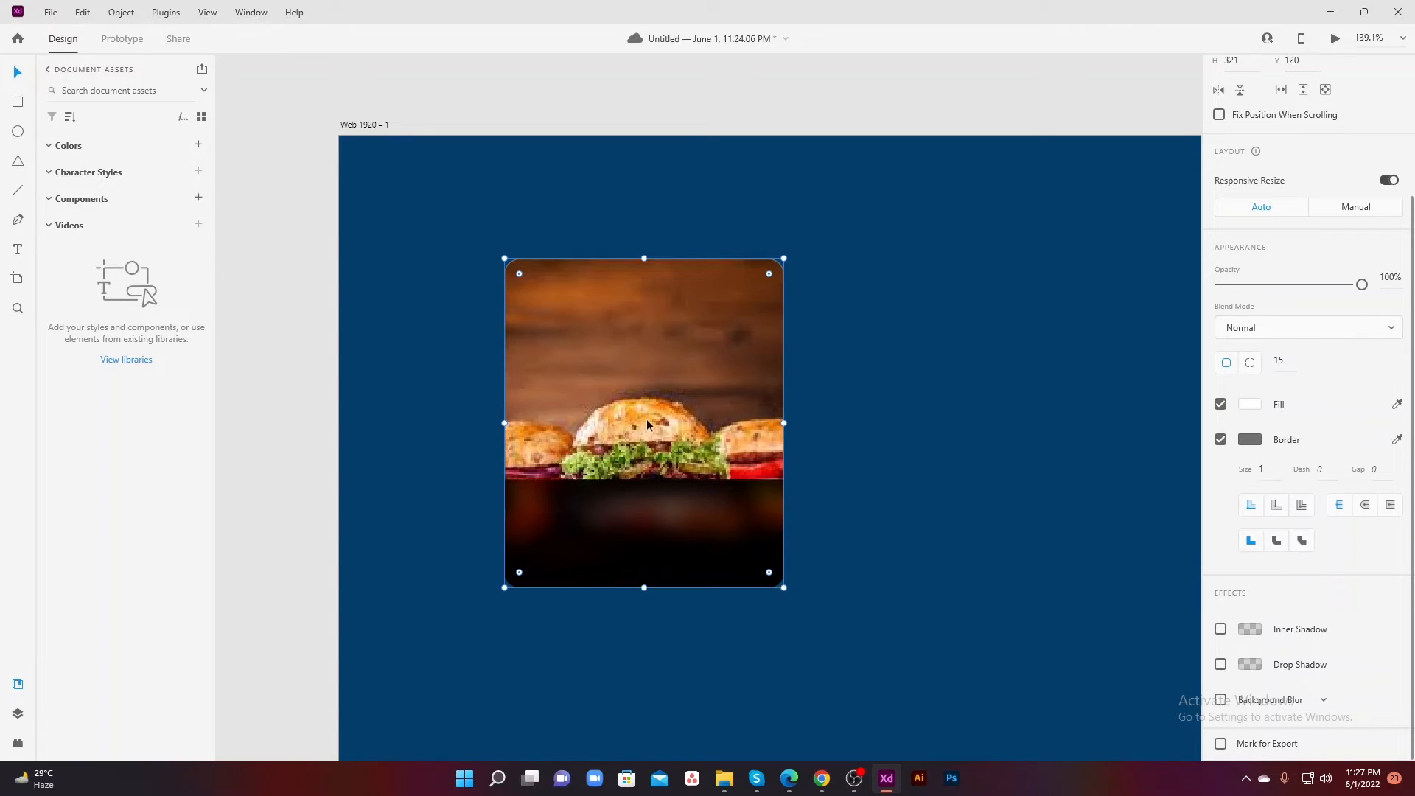
Step: Shift the burger image upward inside its frame so the whole burger sits above the blurred panel
double_click(647, 461)
left_click_drag(647, 455, 643, 412)
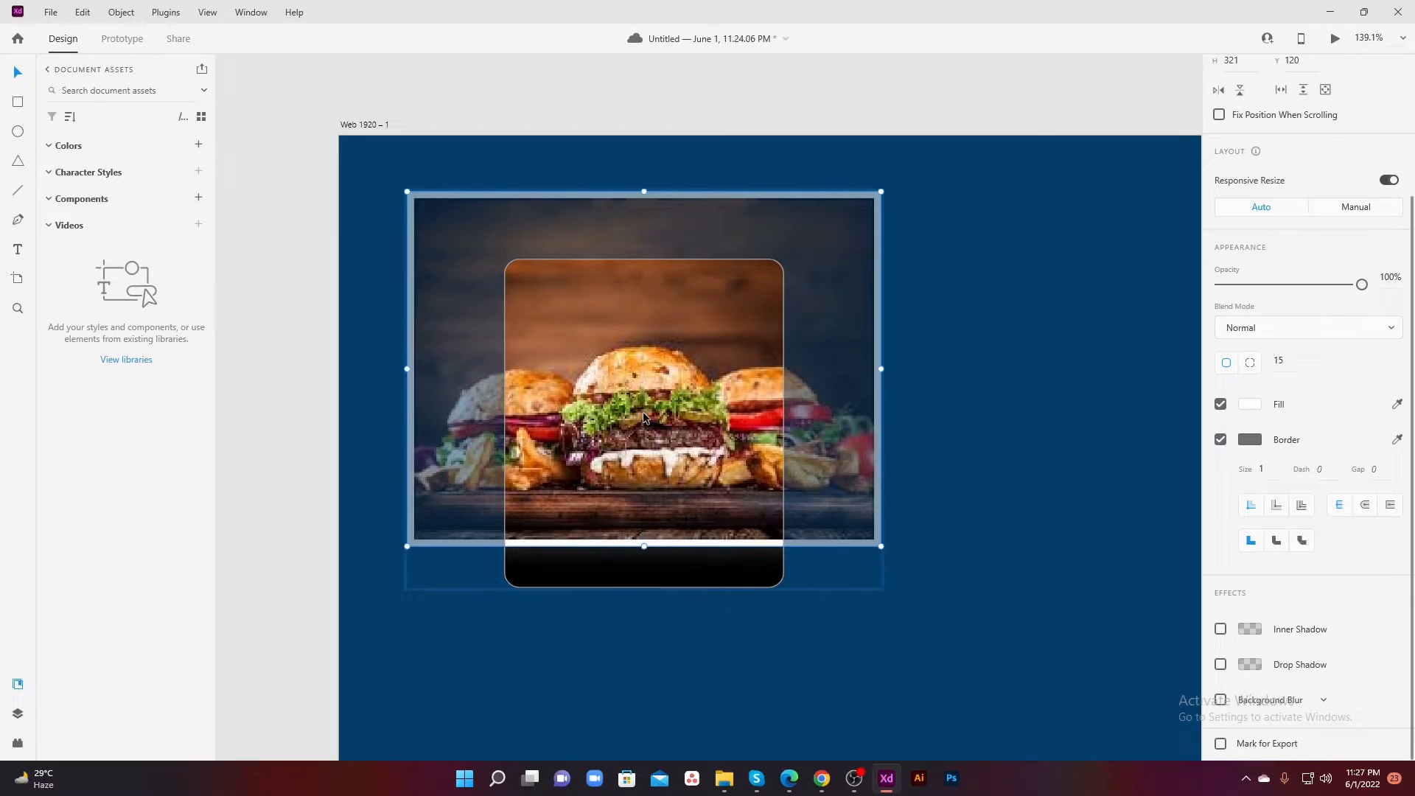
left_click(715, 99)
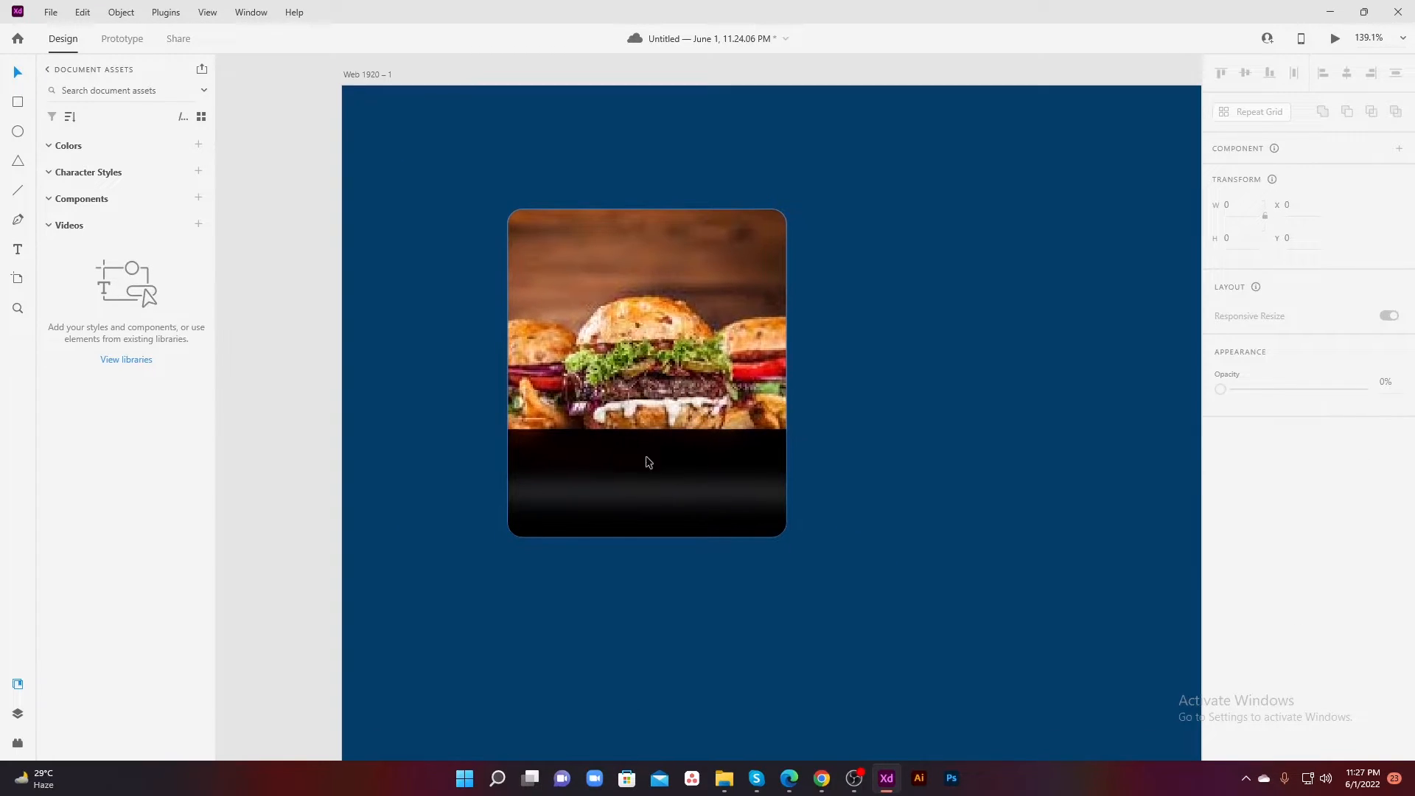
scroll(671, 475, "down", 2)
left_click(681, 488)
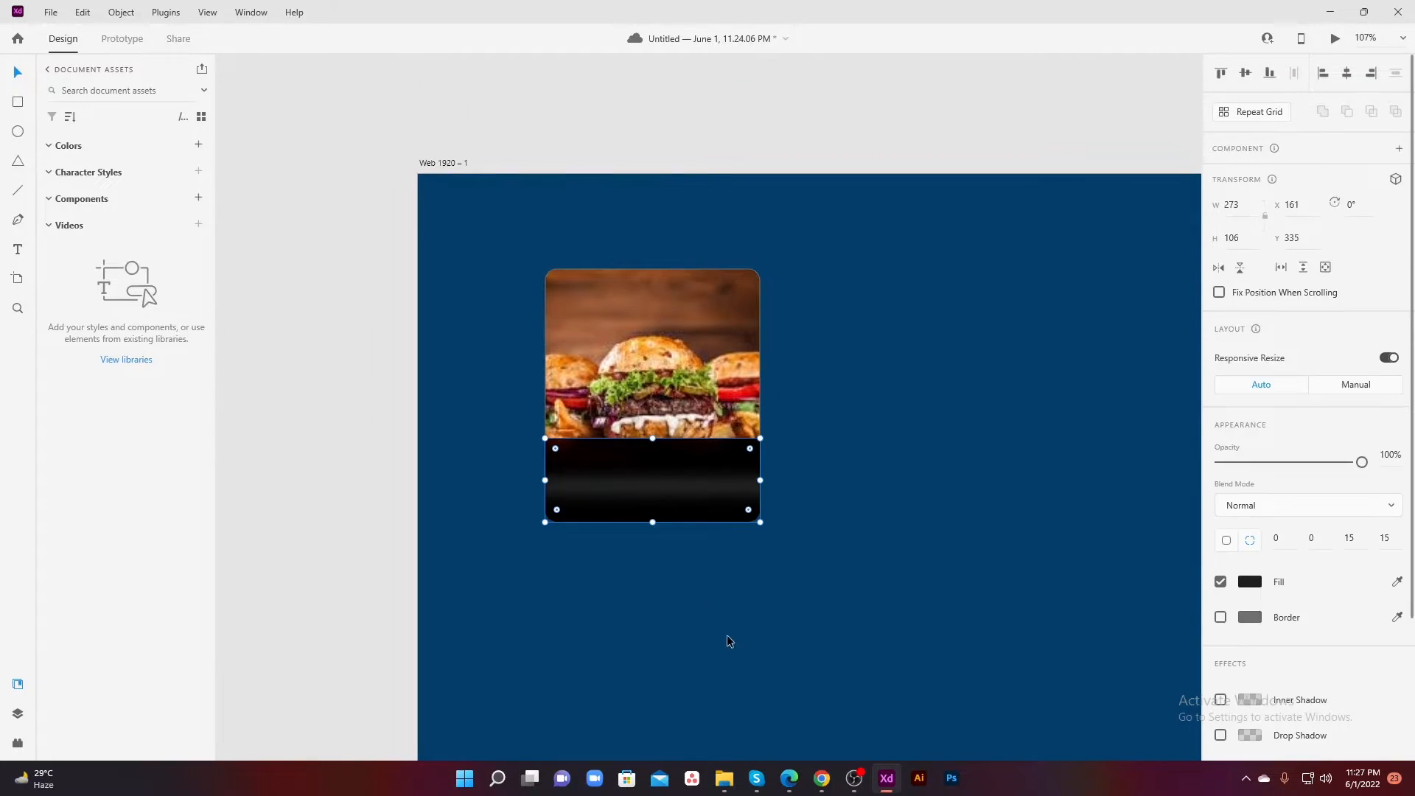
scroll(1300, 671, "down", 3)
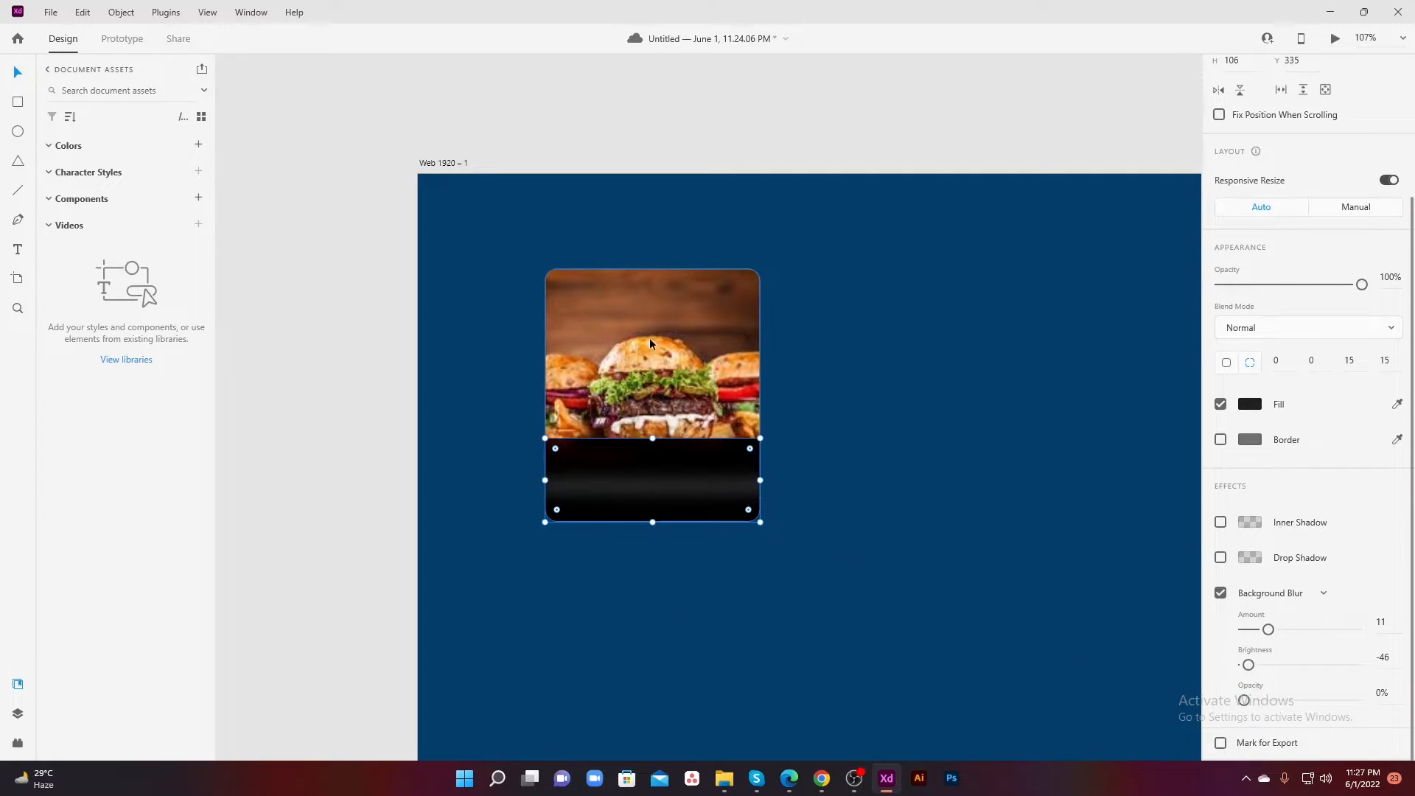
left_click(278, 437)
scroll(547, 518, "up", 1)
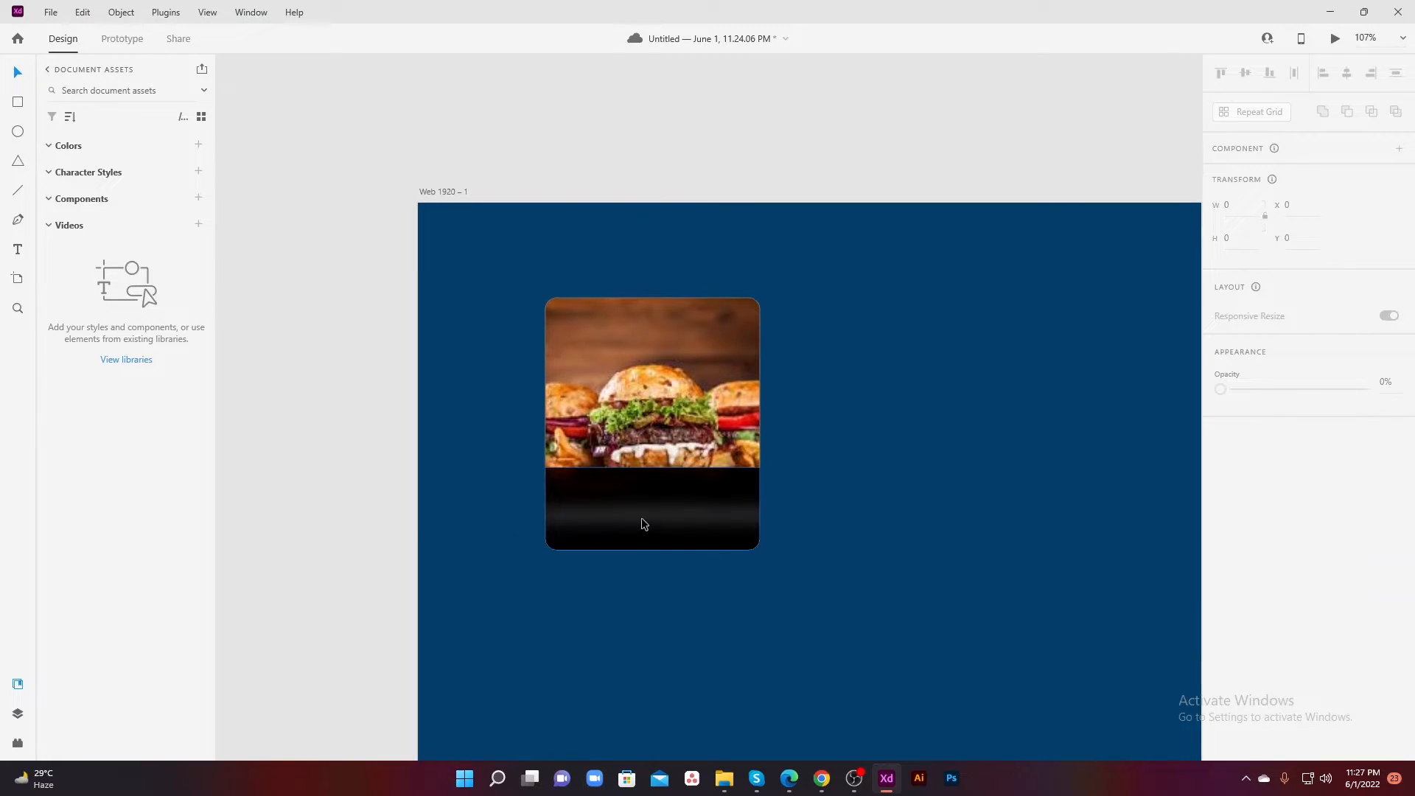
Step: Add the text "Burger" on the card's dark panel and set its weight to Bold
left_click(19, 251)
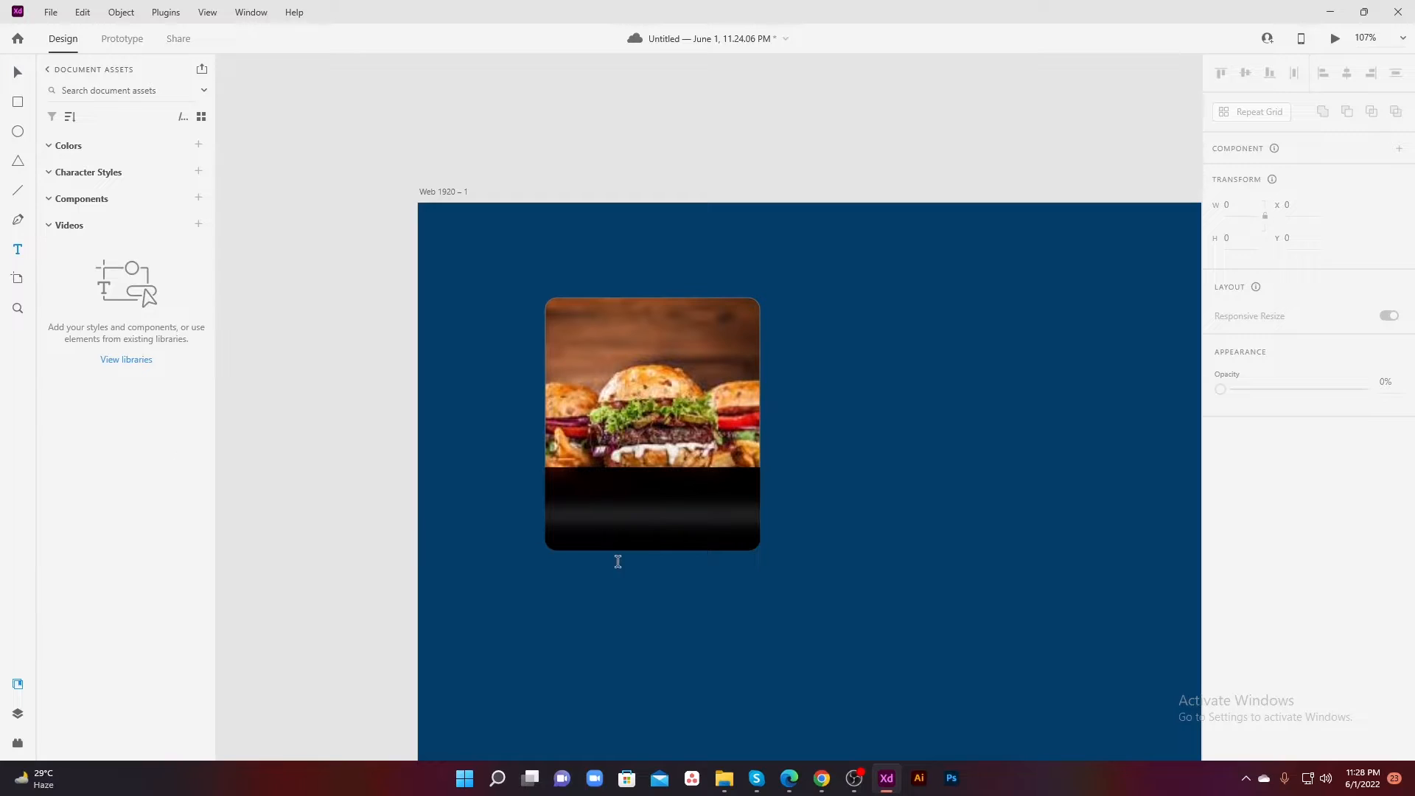
left_click(619, 507)
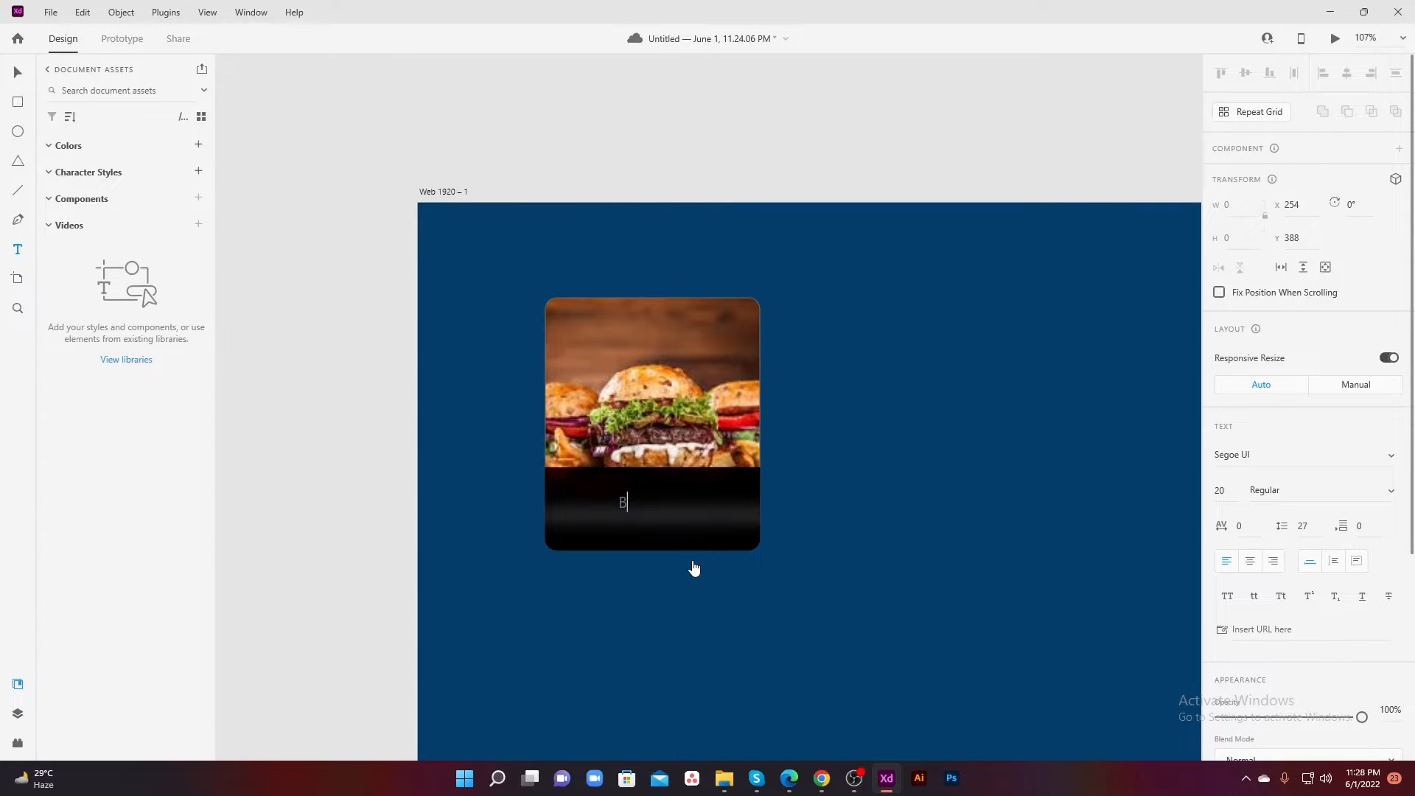
type("Burger")
key("Escape")
left_click(1339, 498)
type("Bold")
key("Return")
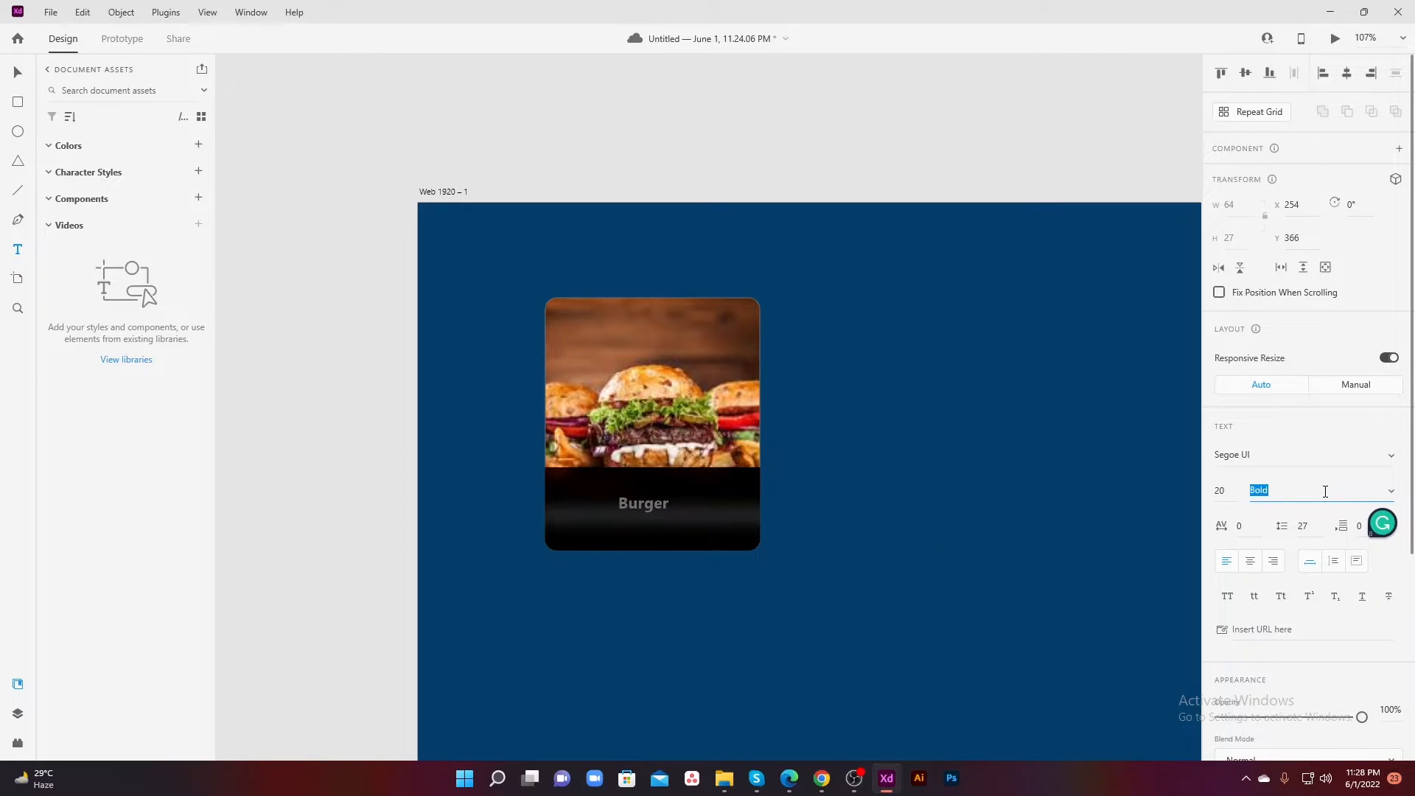
Step: Change the font of the "Burger" label to Roboto
left_click(1277, 458)
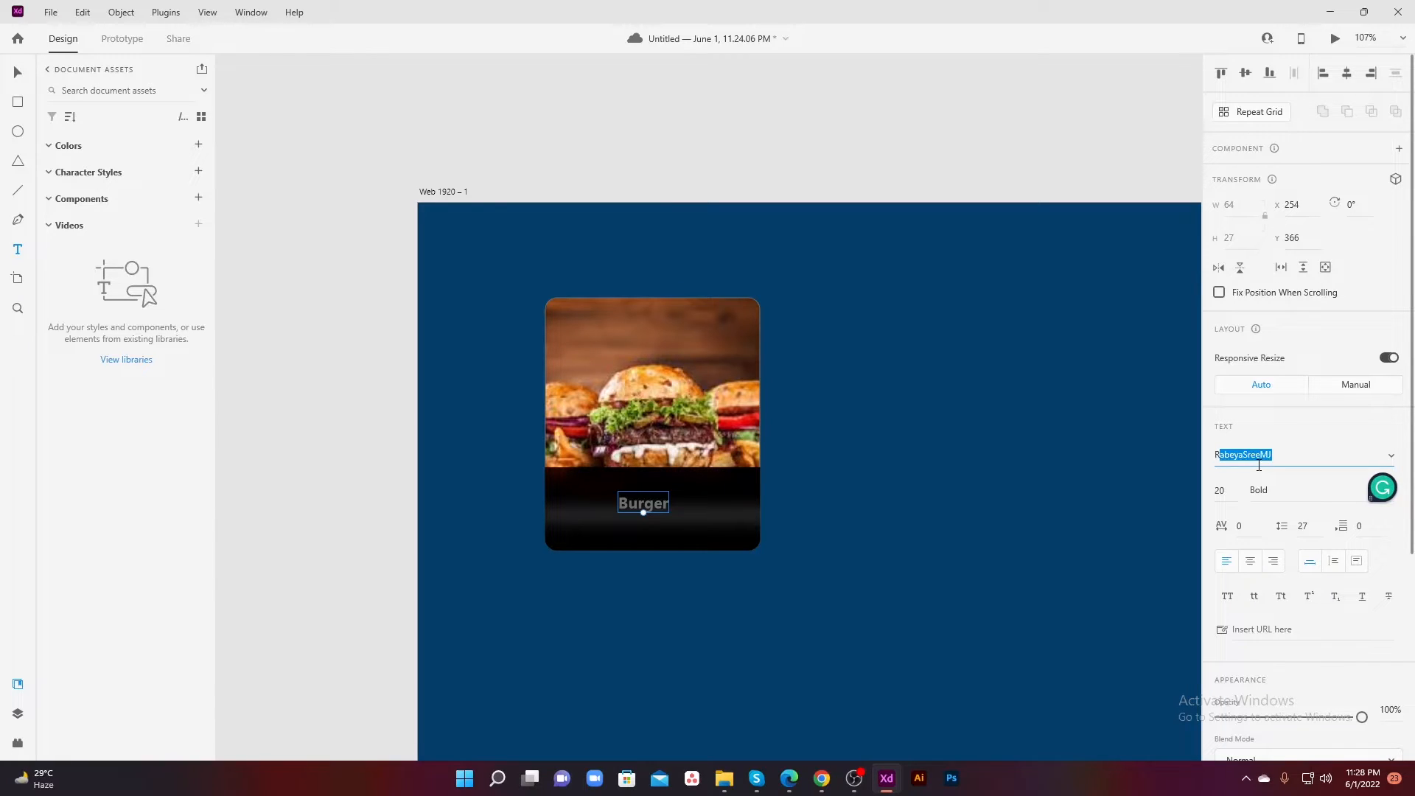
type("Rot")
type("bp")
key("BackSpace")
type("oto")
key("Return")
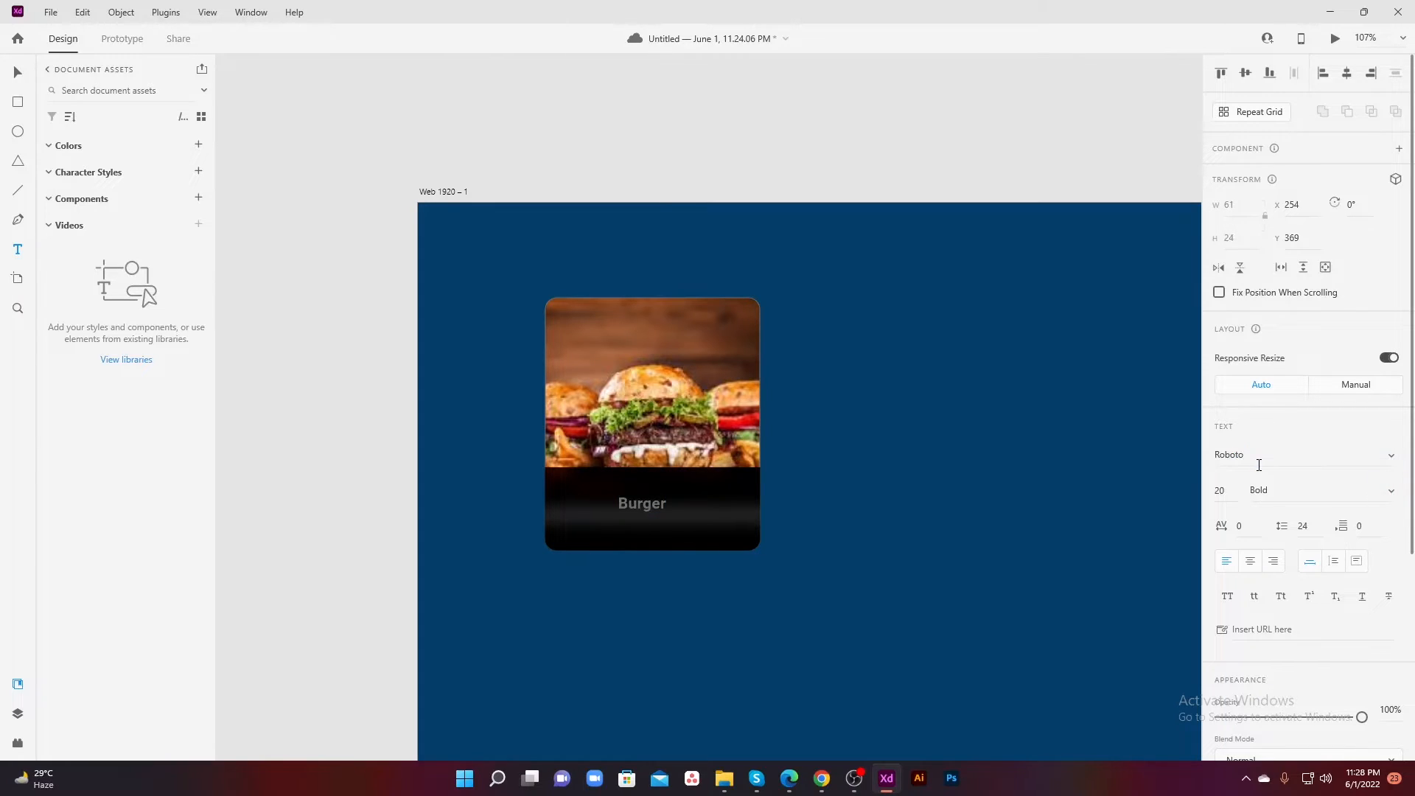
Step: Set the "Burger" label's font size to 25 and its fill to white #FFFFFF
left_click(1226, 492)
key("Return")
scroll(1305, 555, "down", 4)
left_click(1251, 518)
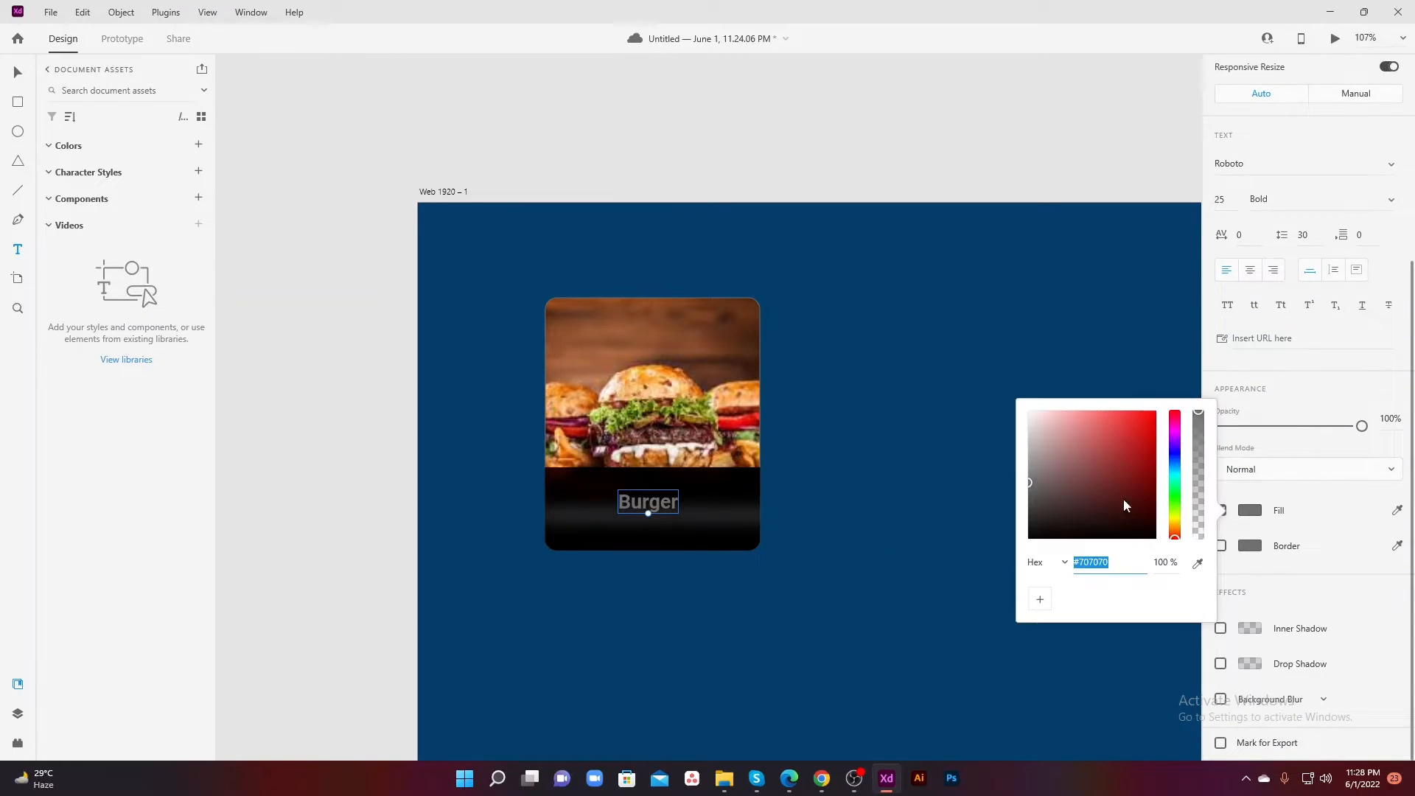
type("ffffff")
key("Return")
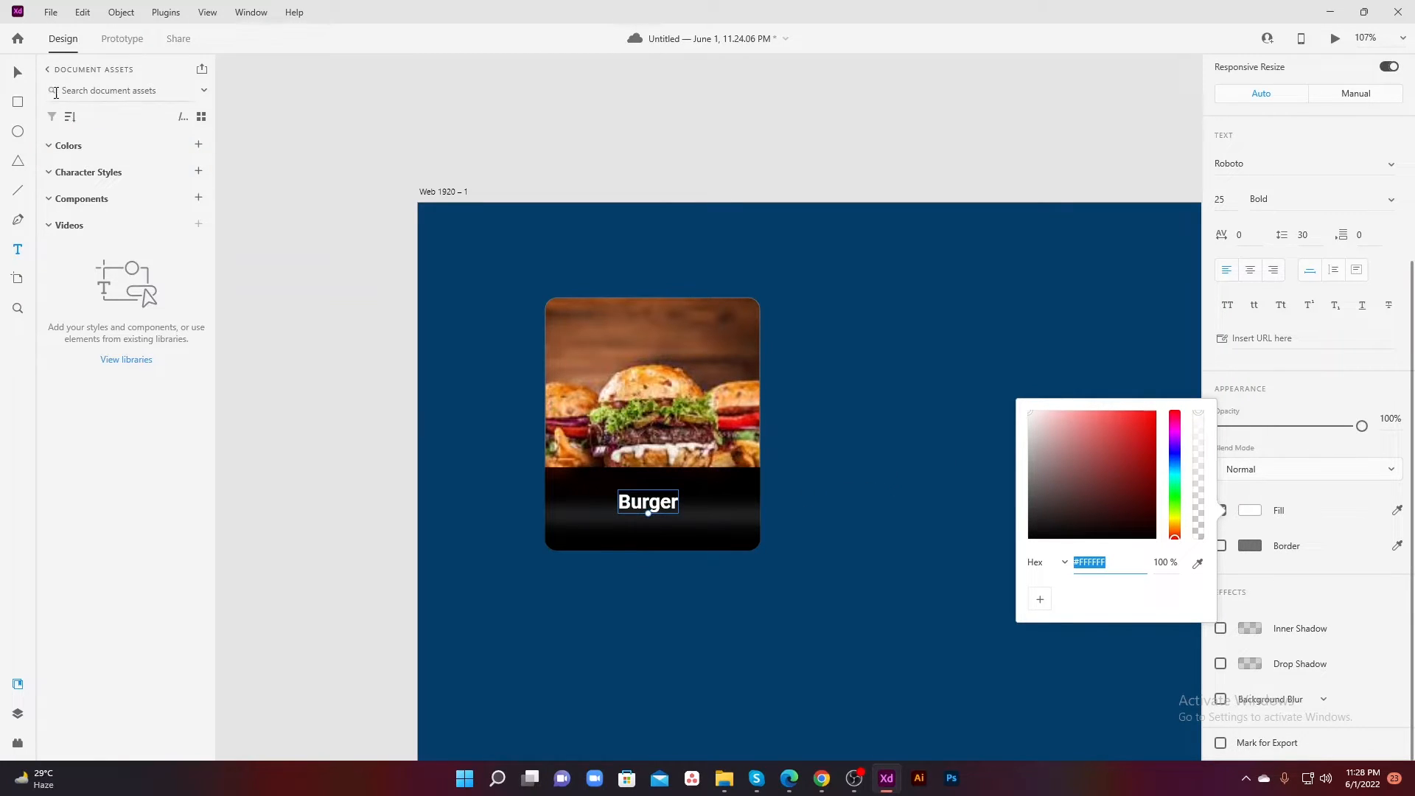
Step: Move the "Burger" label toward the left edge of the dark panel, to about X 189, Y 373
left_click(19, 73)
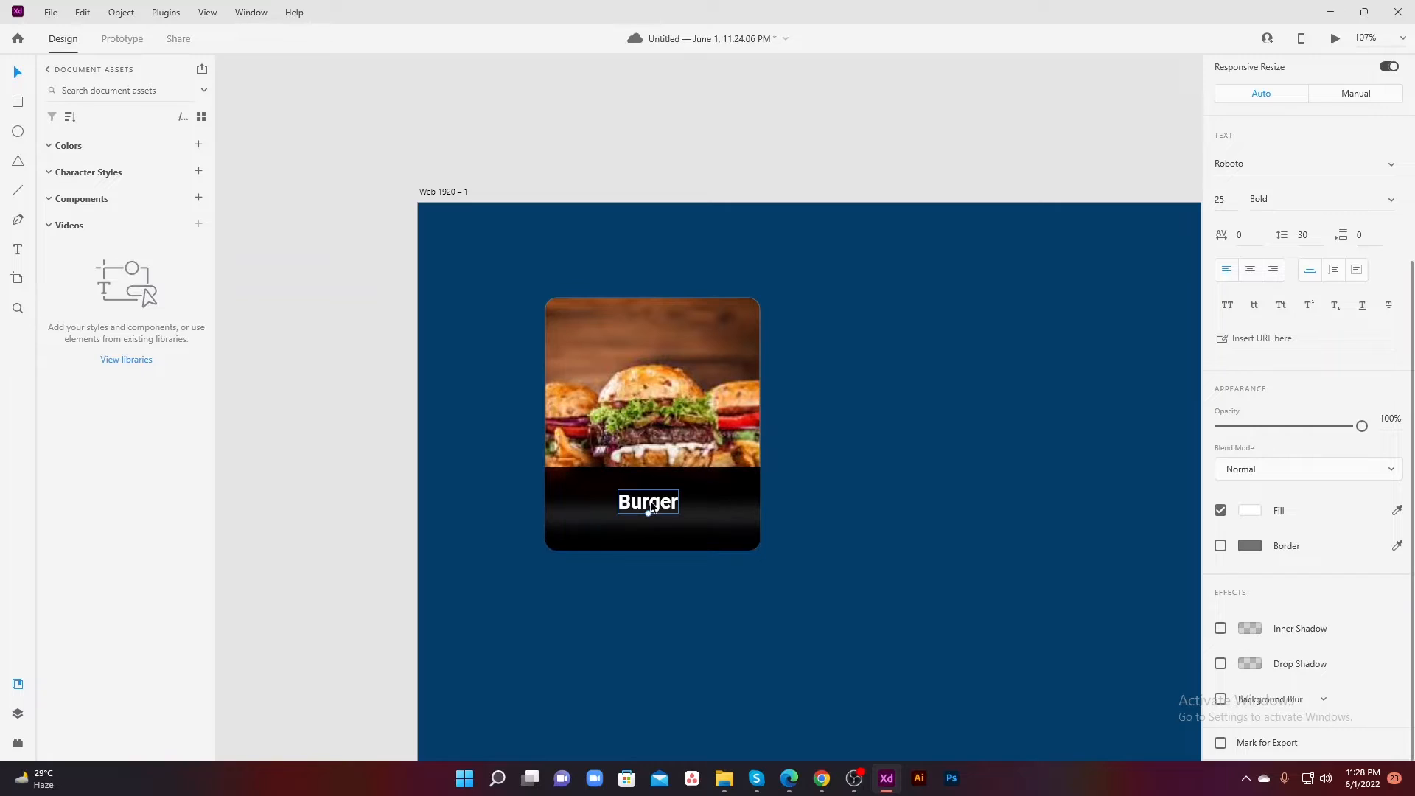
left_click_drag(652, 507, 592, 513)
scroll(1290, 442, "up", 5)
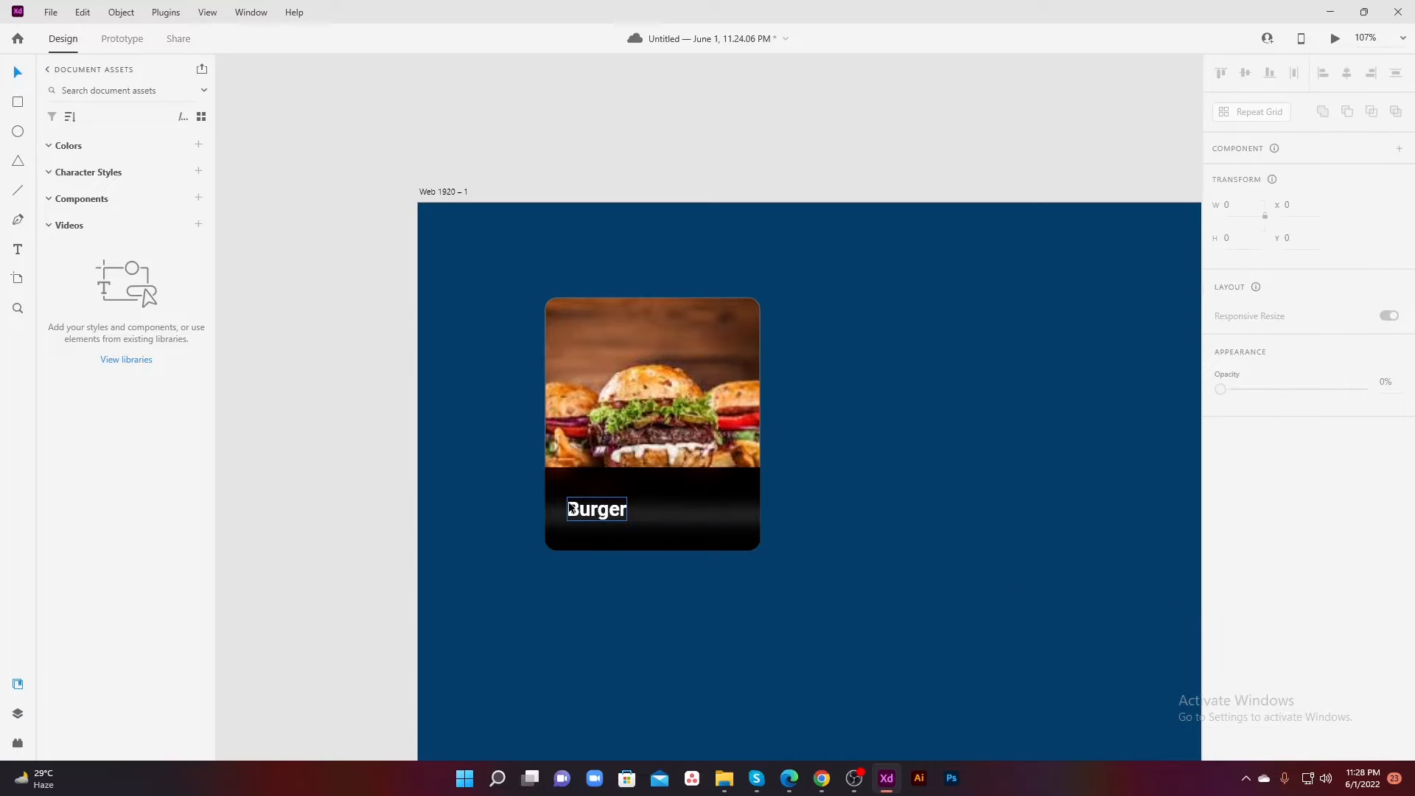
scroll(1285, 499, "down", 5)
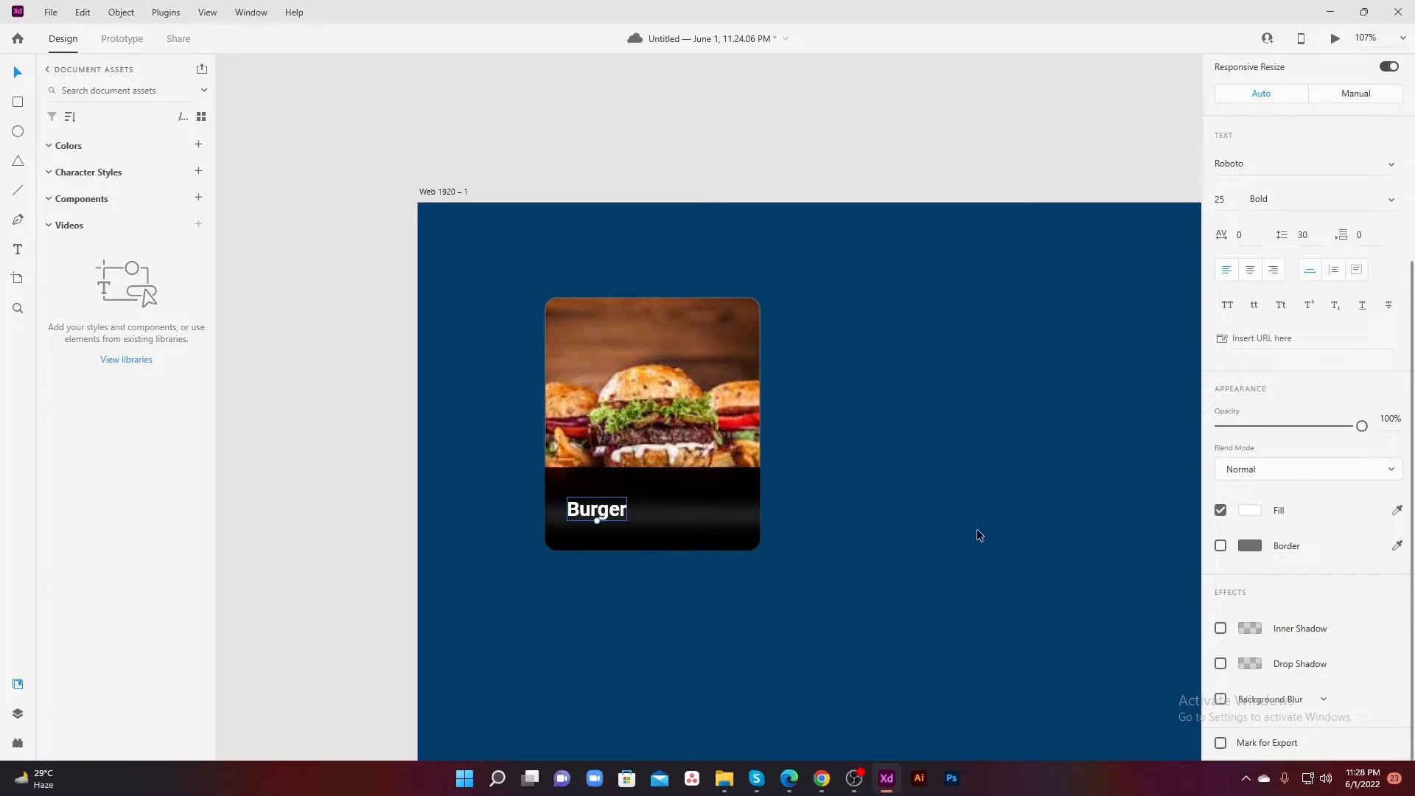
scroll(883, 529, "down", 5)
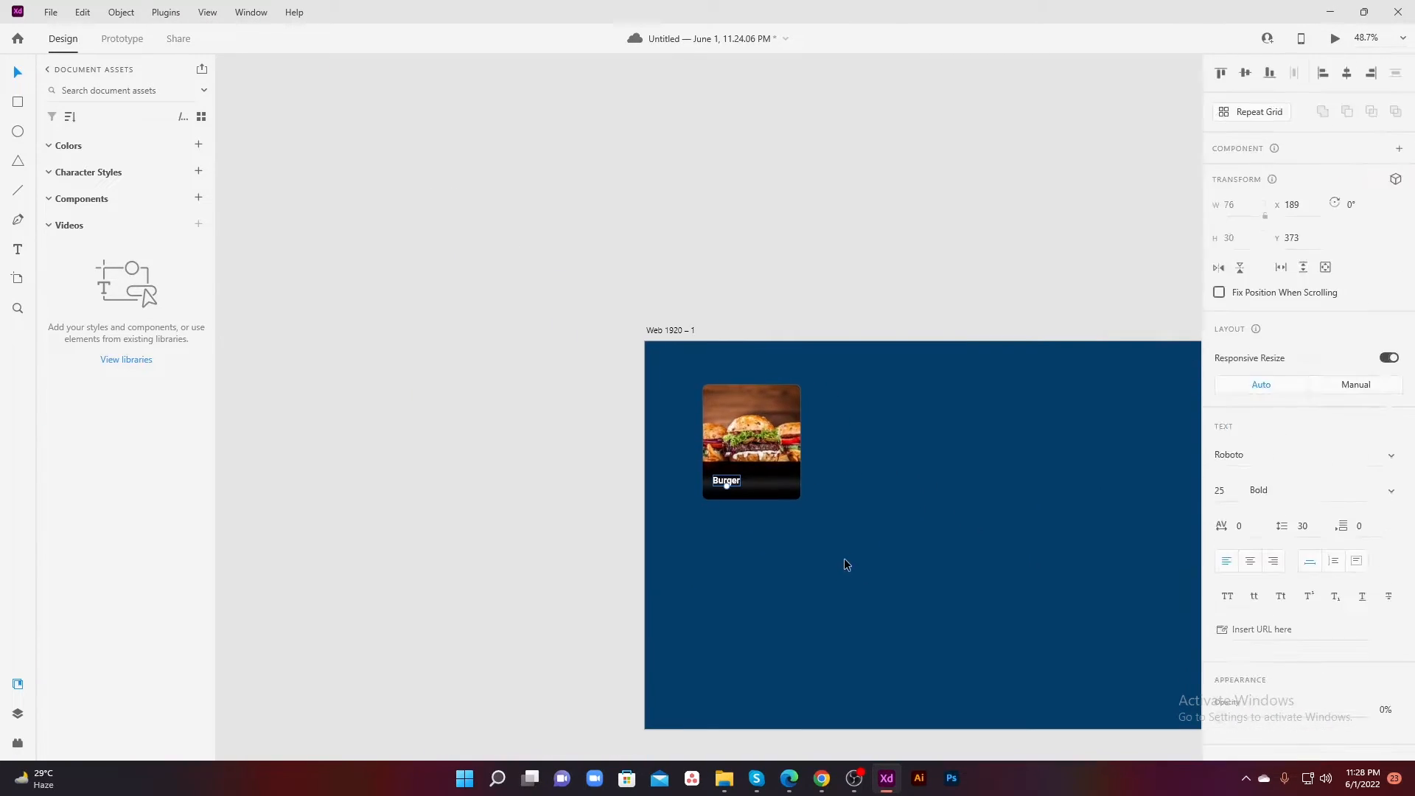
scroll(767, 478, "up", 5)
left_click(762, 492)
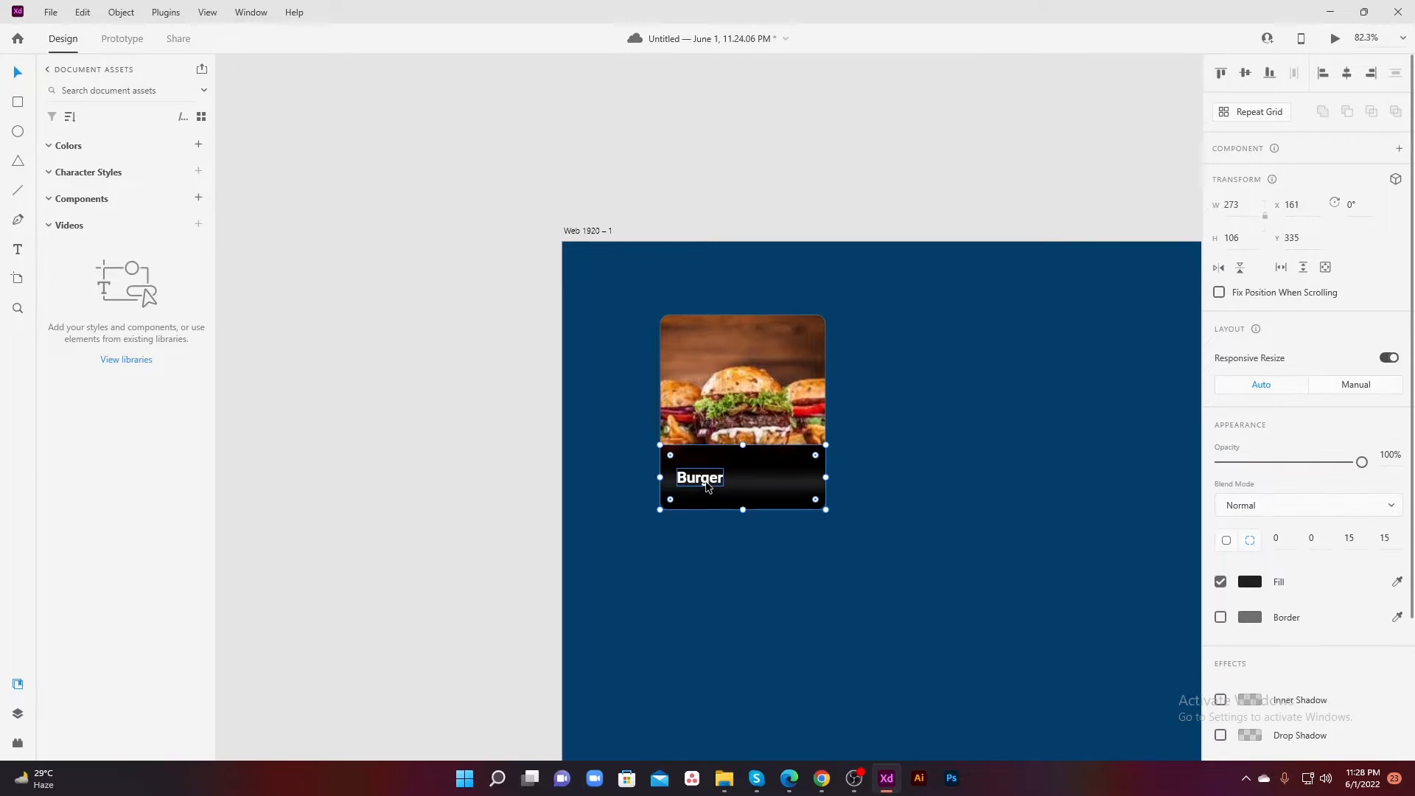
left_click(776, 383)
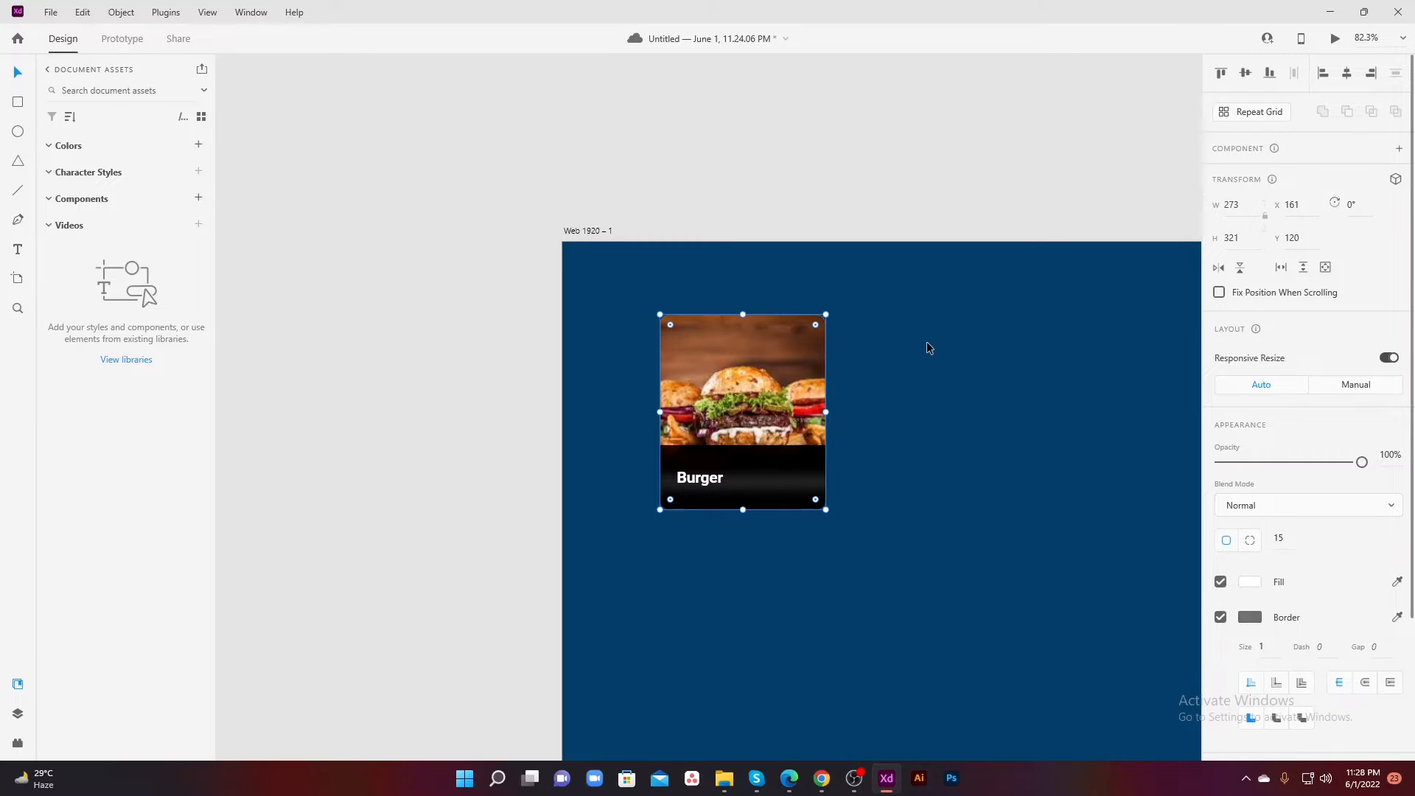
left_click_drag(894, 306, 701, 575)
left_click(959, 433)
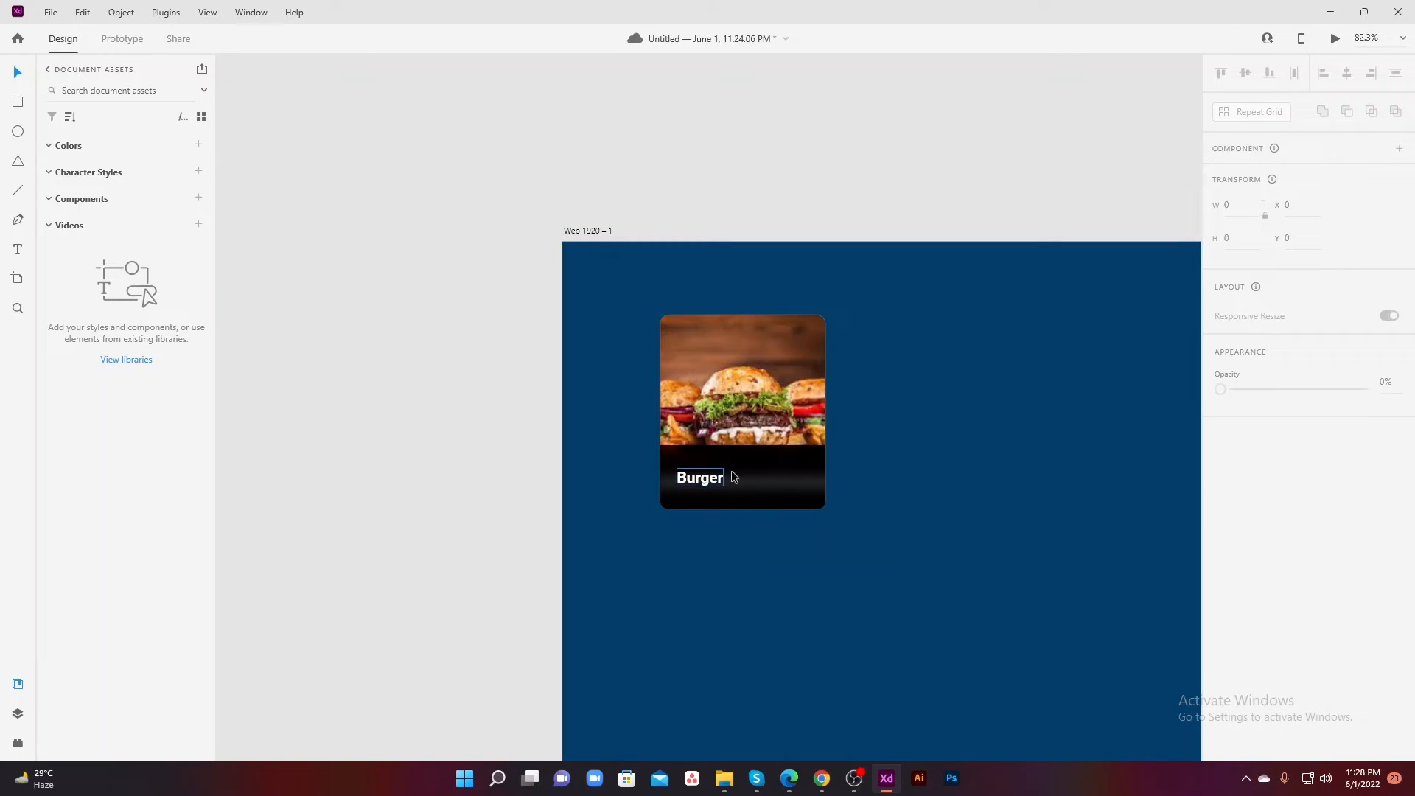
left_click(700, 479)
left_click_drag(705, 482, 748, 492)
key("ctrl+z")
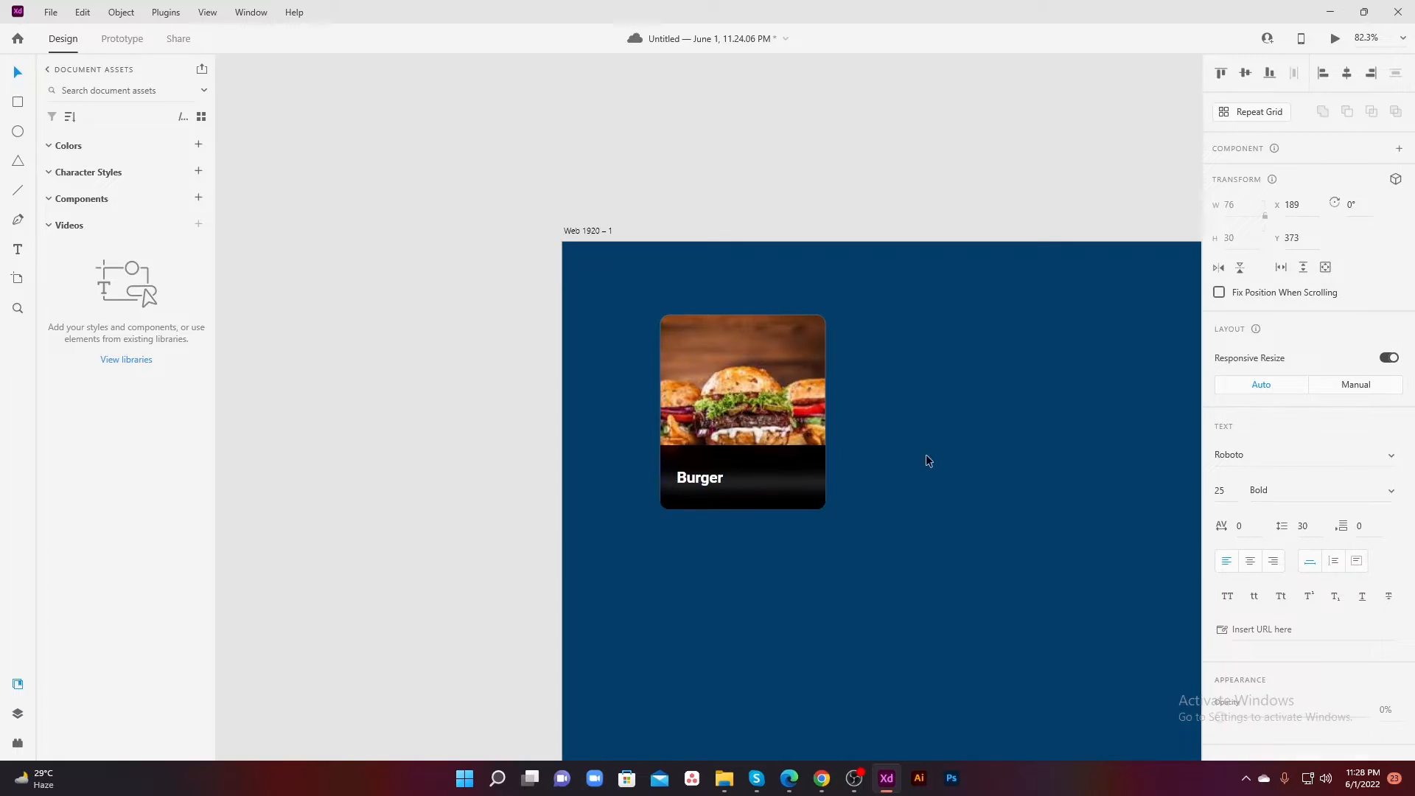
Step: Select the whole burger card, turn it into a Repeat Grid and extend it across to five cards
mouse_move(863, 289)
left_mouse_down()
mouse_move(834, 347)
mouse_move(630, 587)
left_mouse_up()
left_click_drag(892, 553, 853, 562)
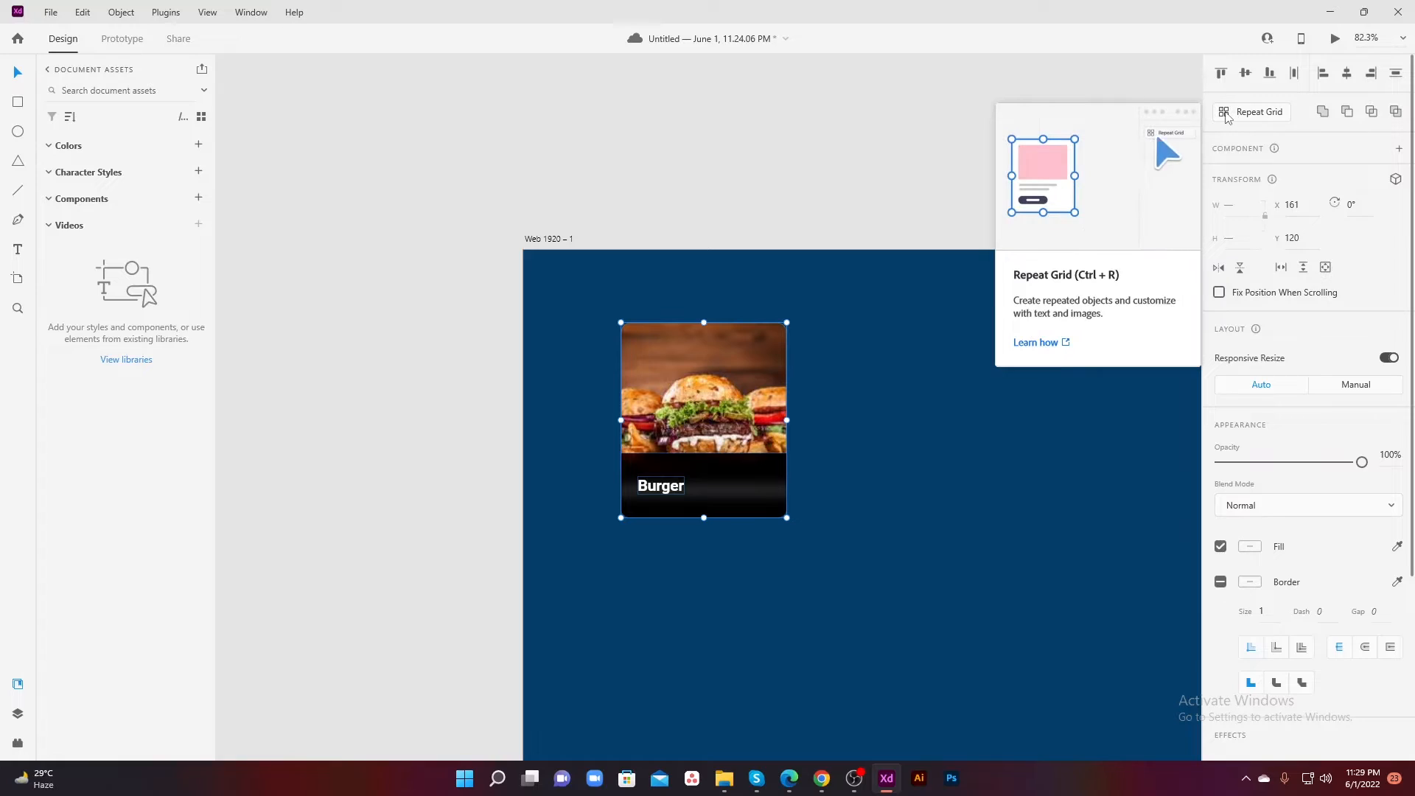
left_click(1255, 114)
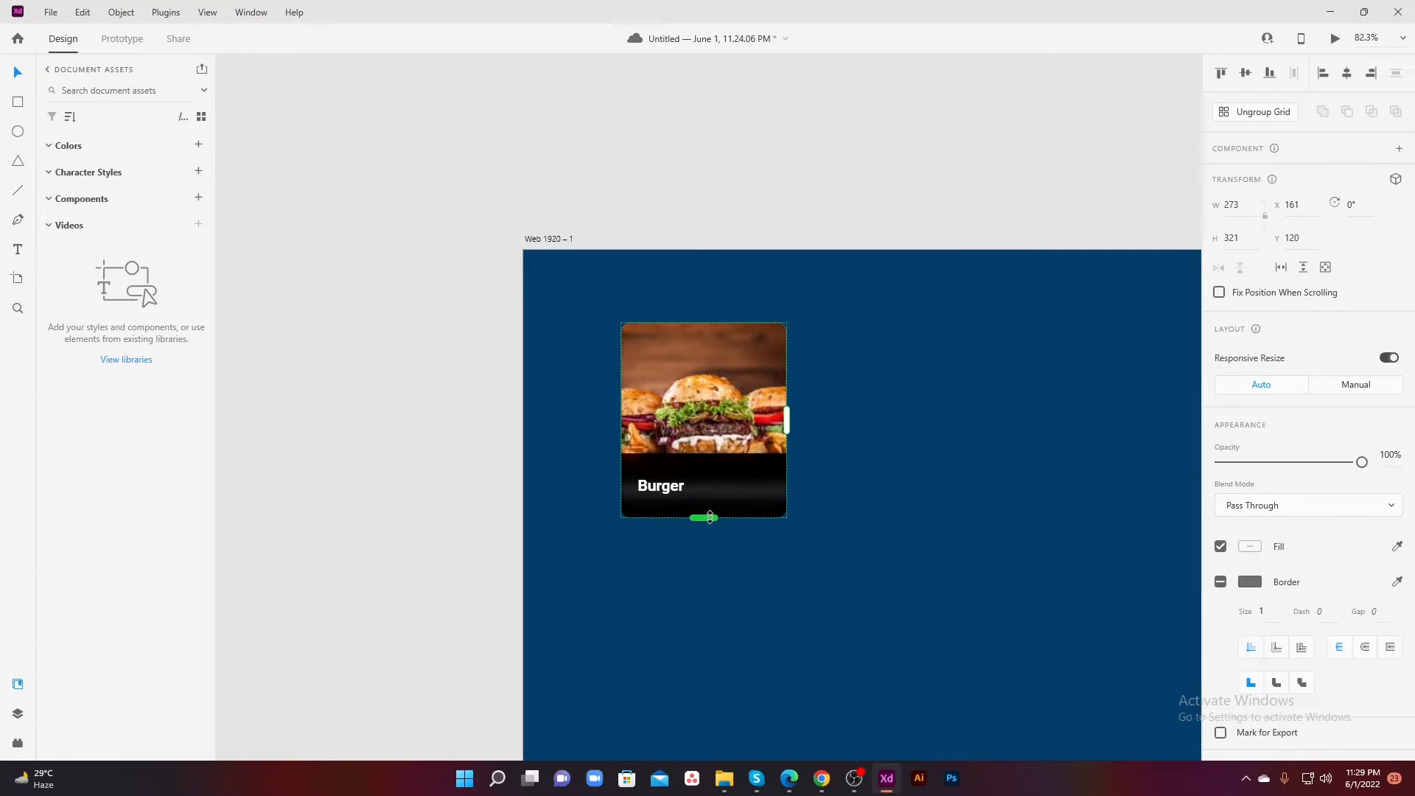
left_click_drag(786, 421, 1152, 443)
scroll(823, 536, "down", 5)
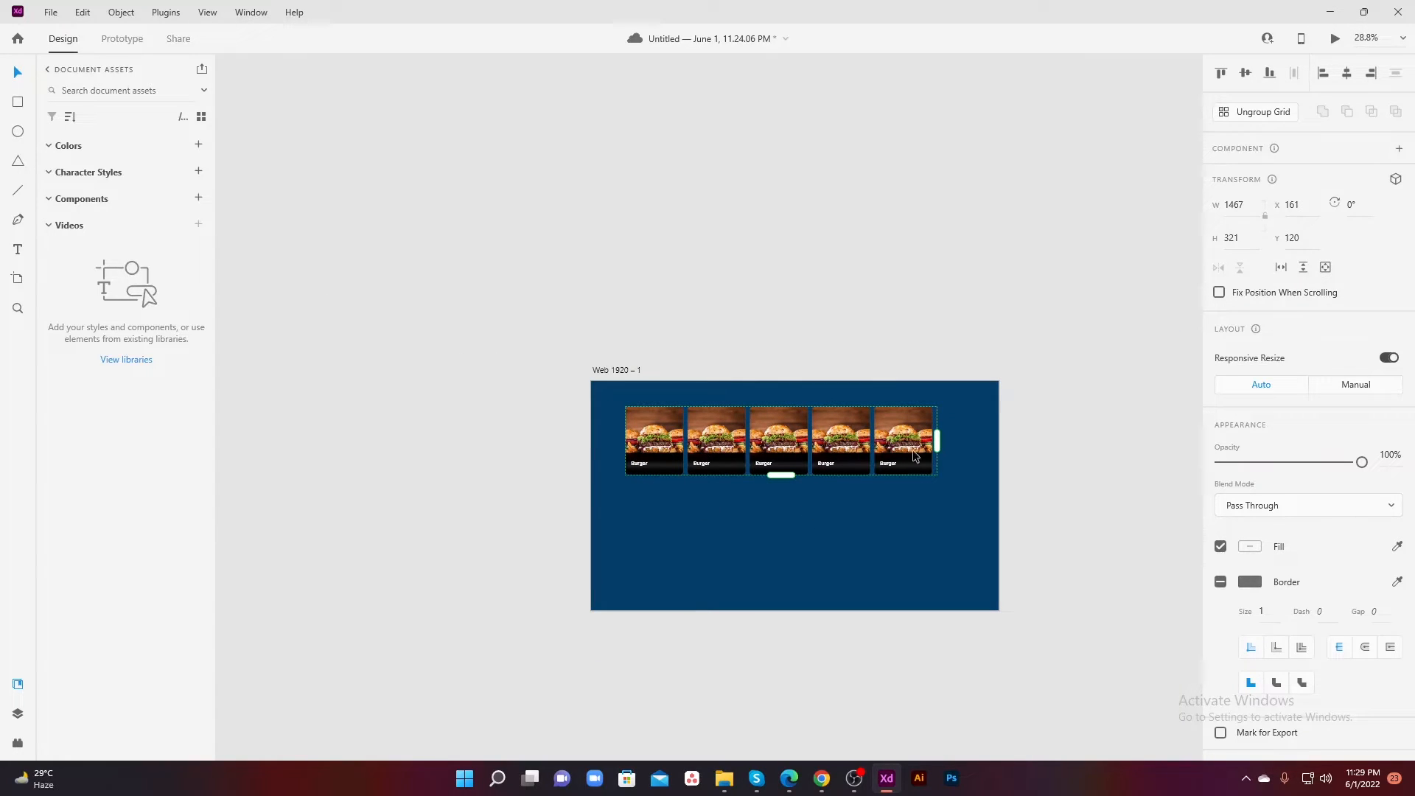
Step: Widen the gaps between the grid's columns so the five-card row is about 1712 px wide and fits the artboard
scroll(777, 461, "up", 3)
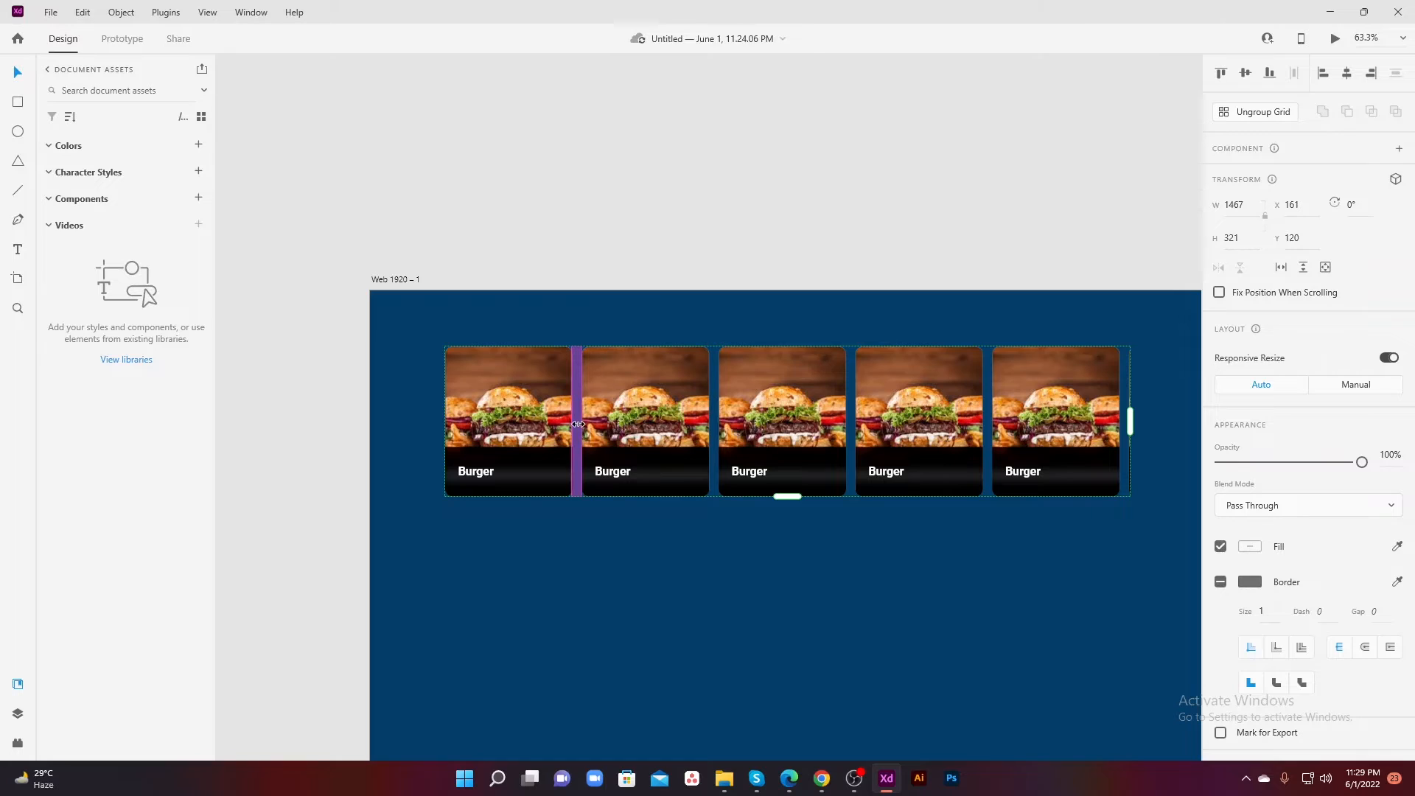
left_click_drag(578, 424, 612, 423)
scroll(613, 424, "down", 5)
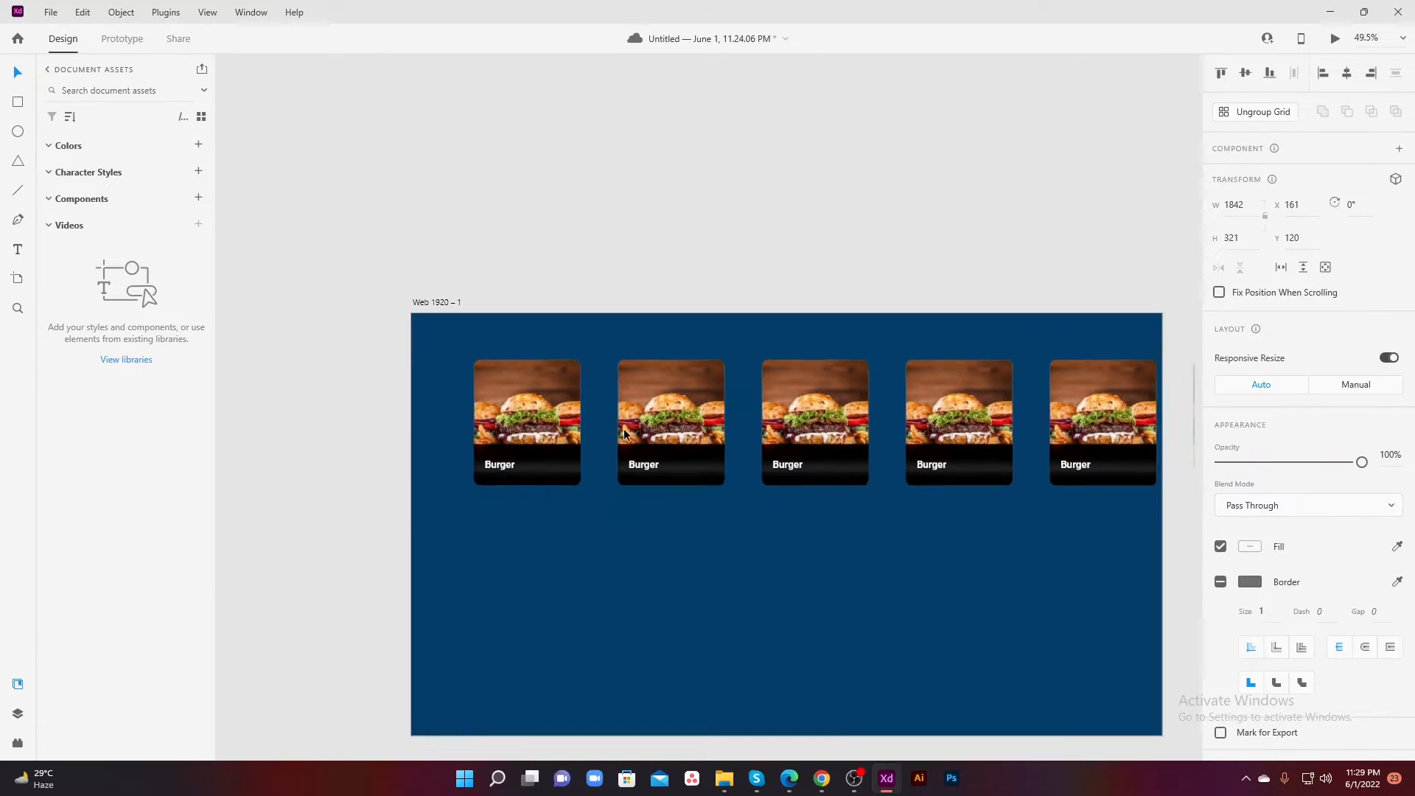
scroll(786, 444, "up", 2)
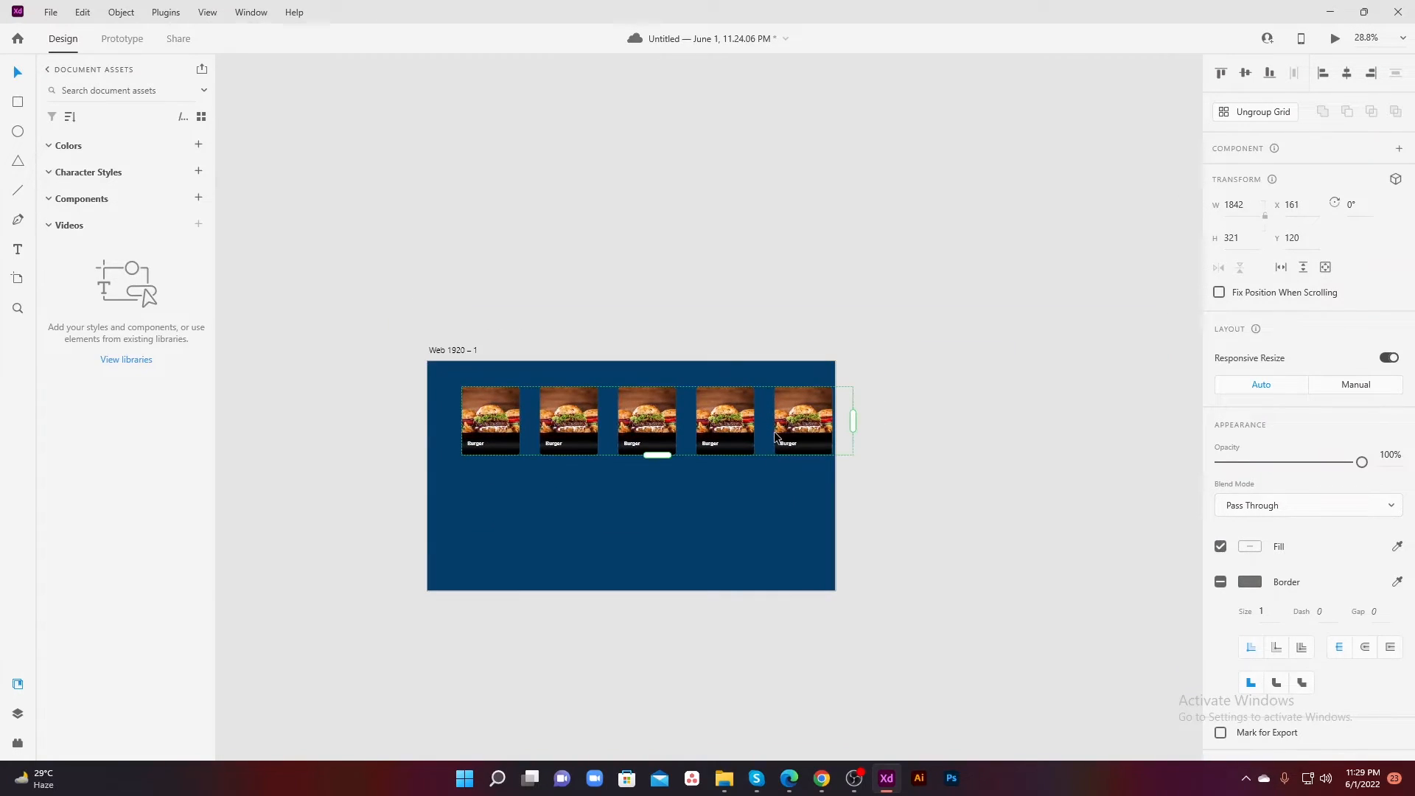
left_click_drag(764, 429, 748, 428)
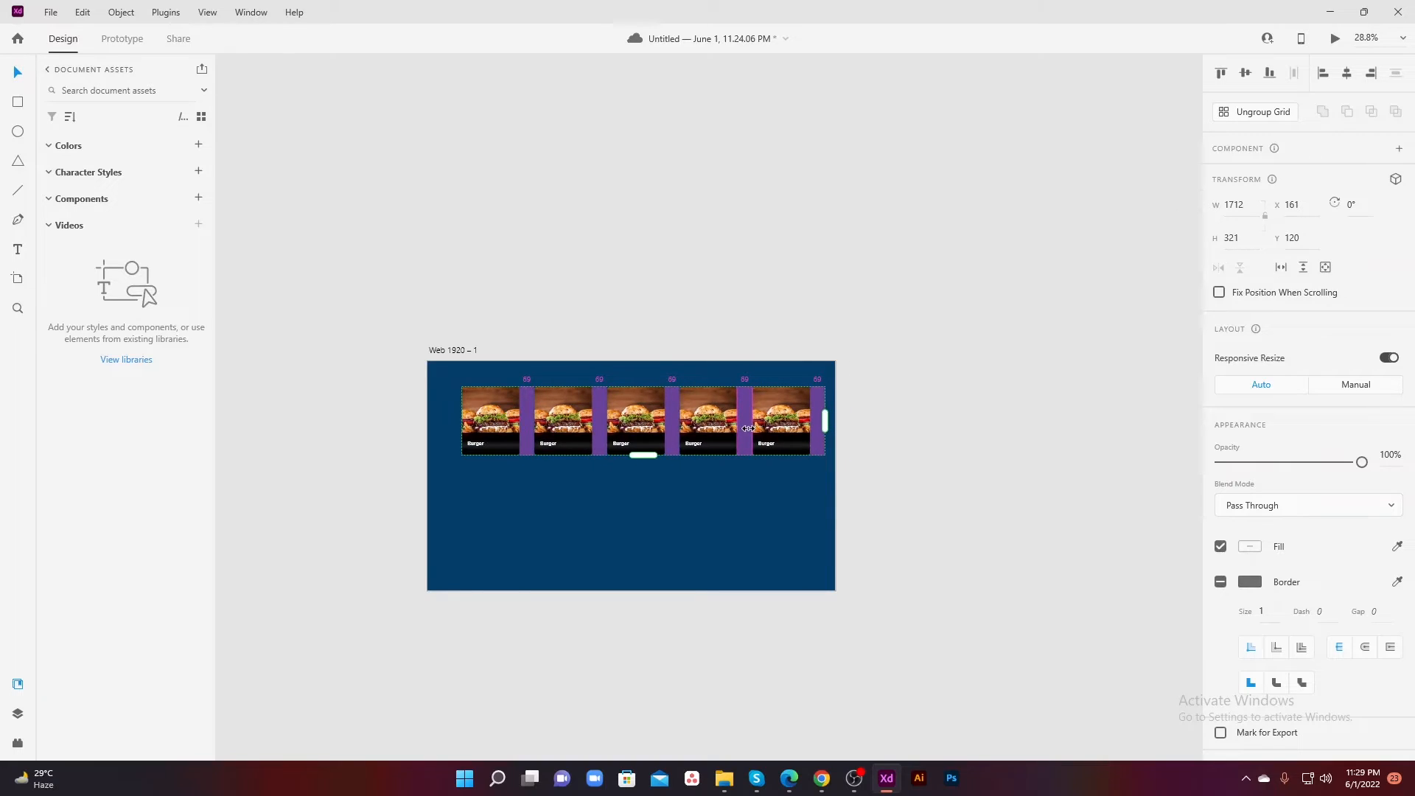
Step: Extend the repeat grid downward to three rows of cards and center it on the artboard
left_click(680, 513)
left_click(782, 438)
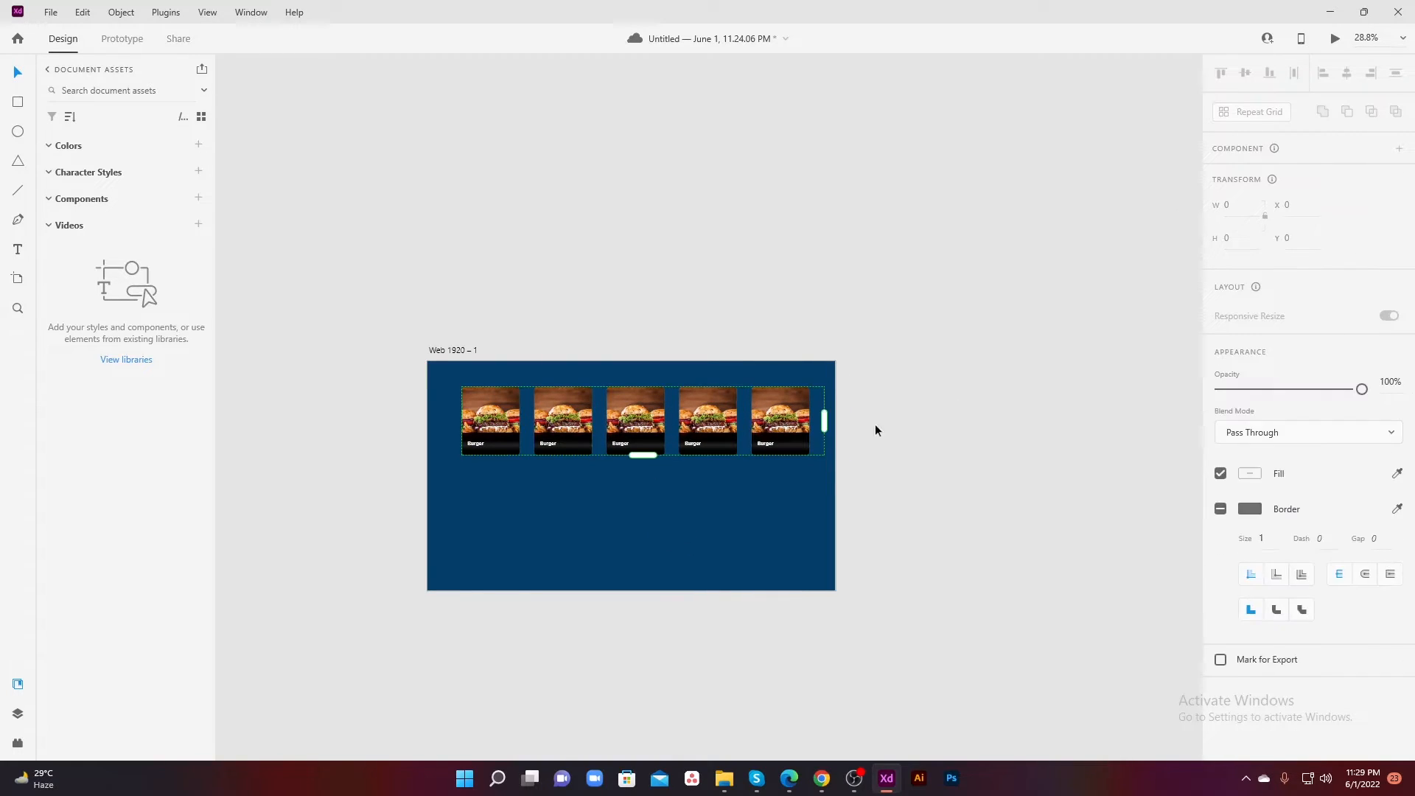
left_click(1347, 74)
left_click_drag(630, 456, 613, 590)
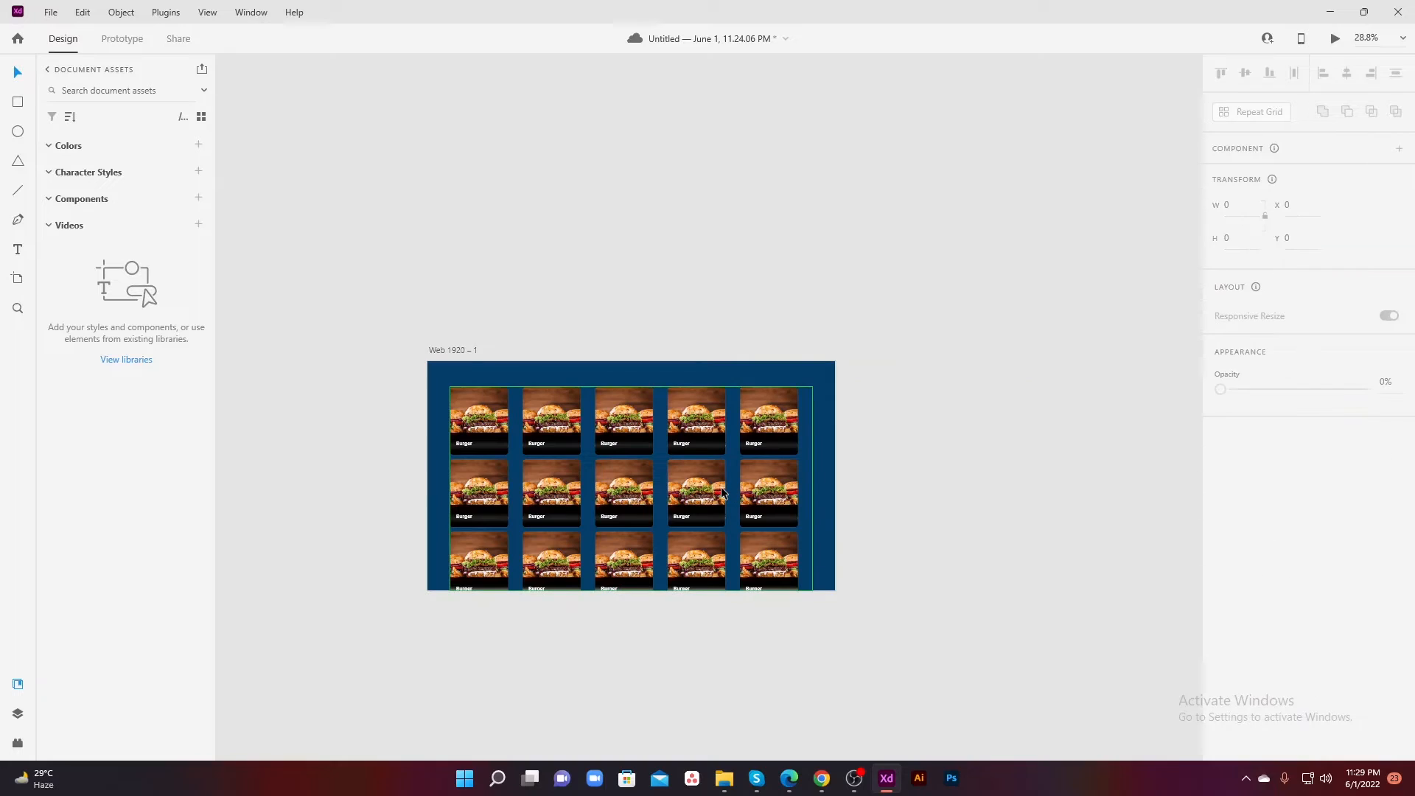
key("Escape")
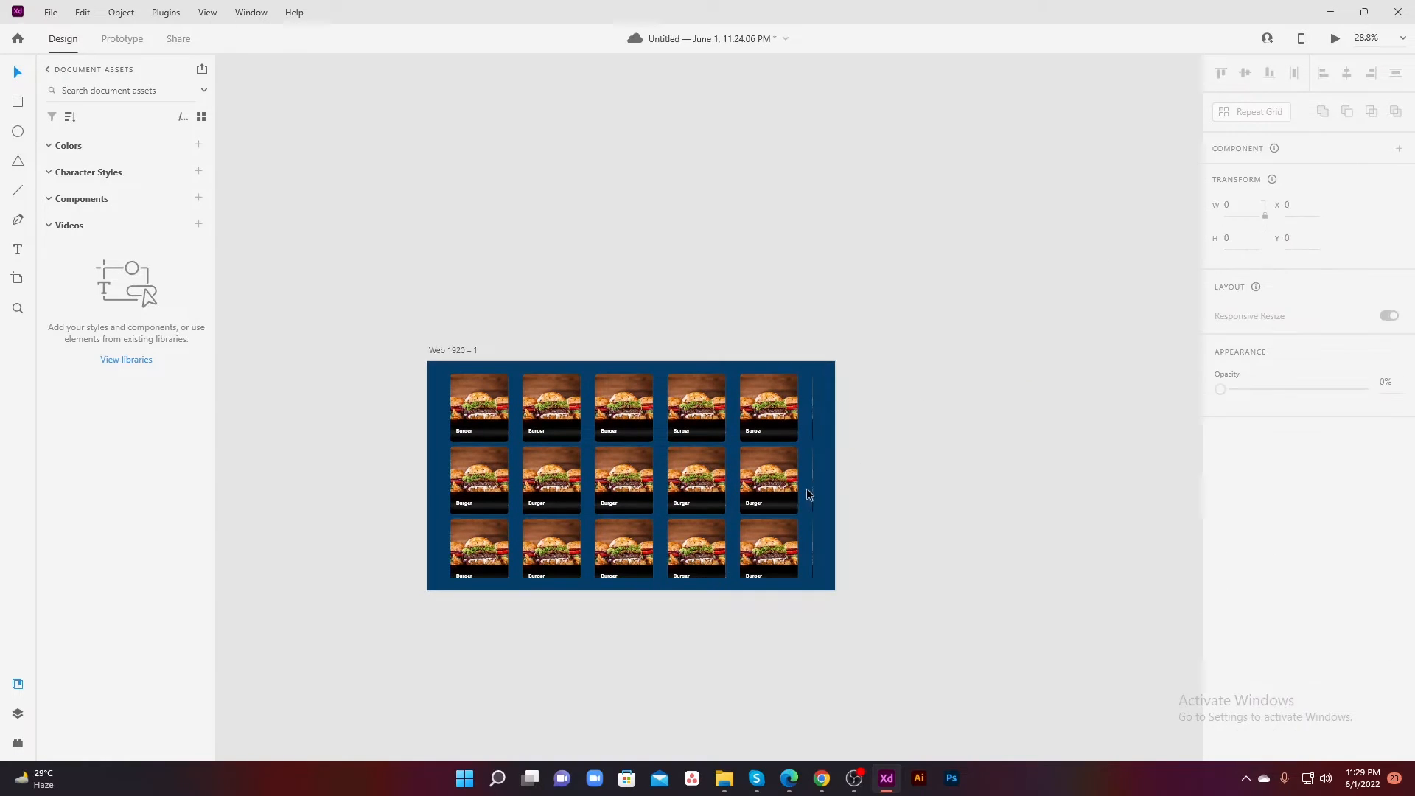
scroll(682, 456, "up", 2)
scroll(682, 449, "up", 4)
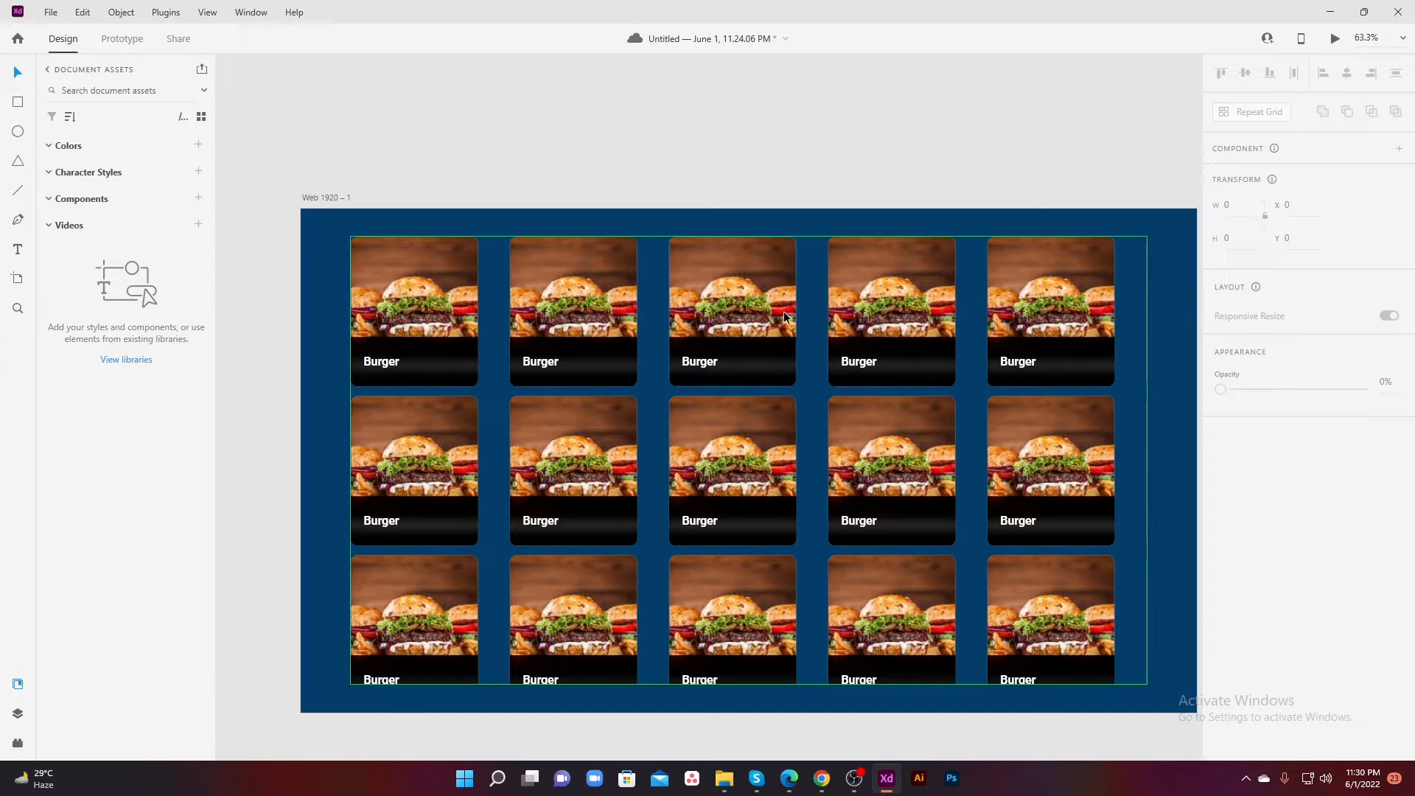
scroll(726, 356, "down", 4)
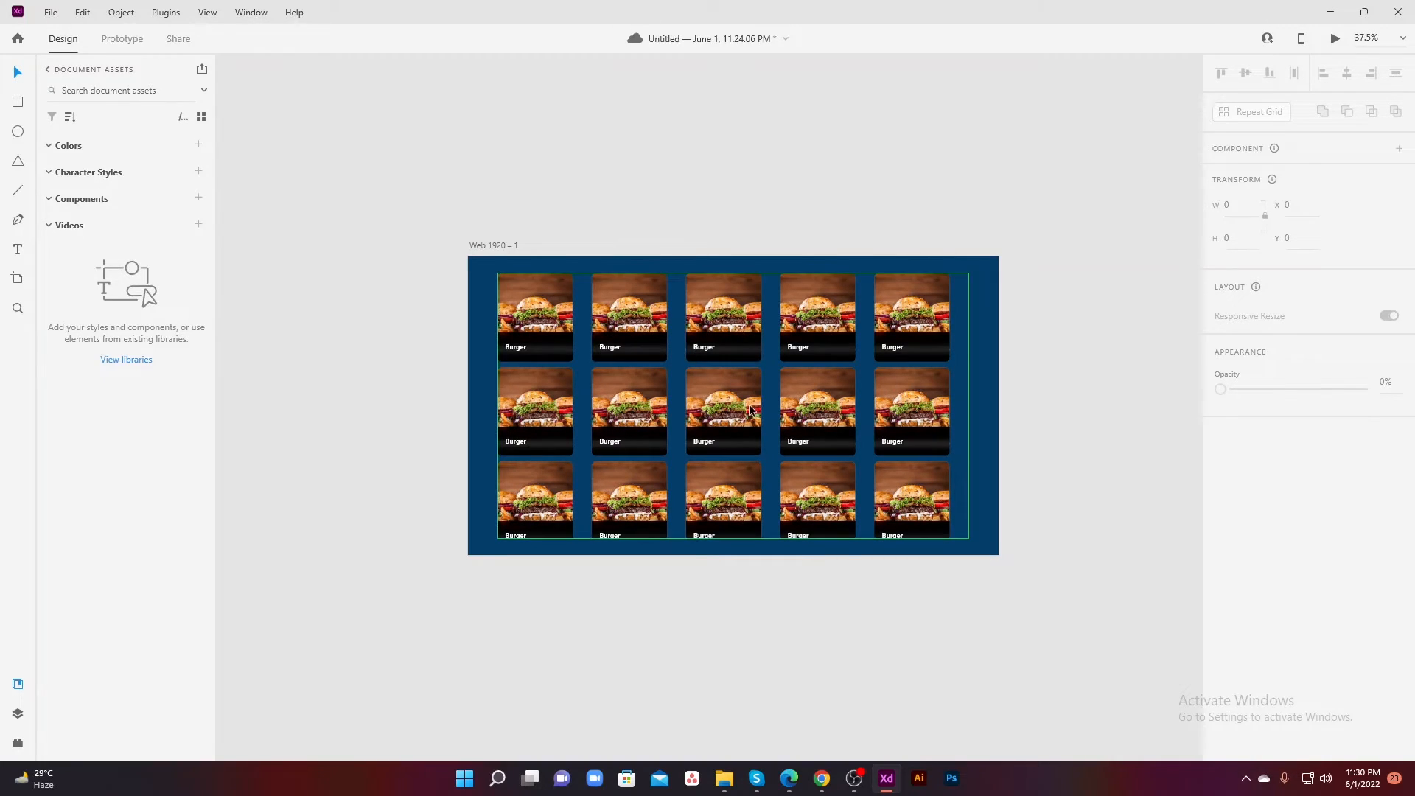
Step: Switch to File Explorer and drop images (2).jpg, images (1).jpg and images.jpg together onto a card image in the repeat grid
left_click(724, 778)
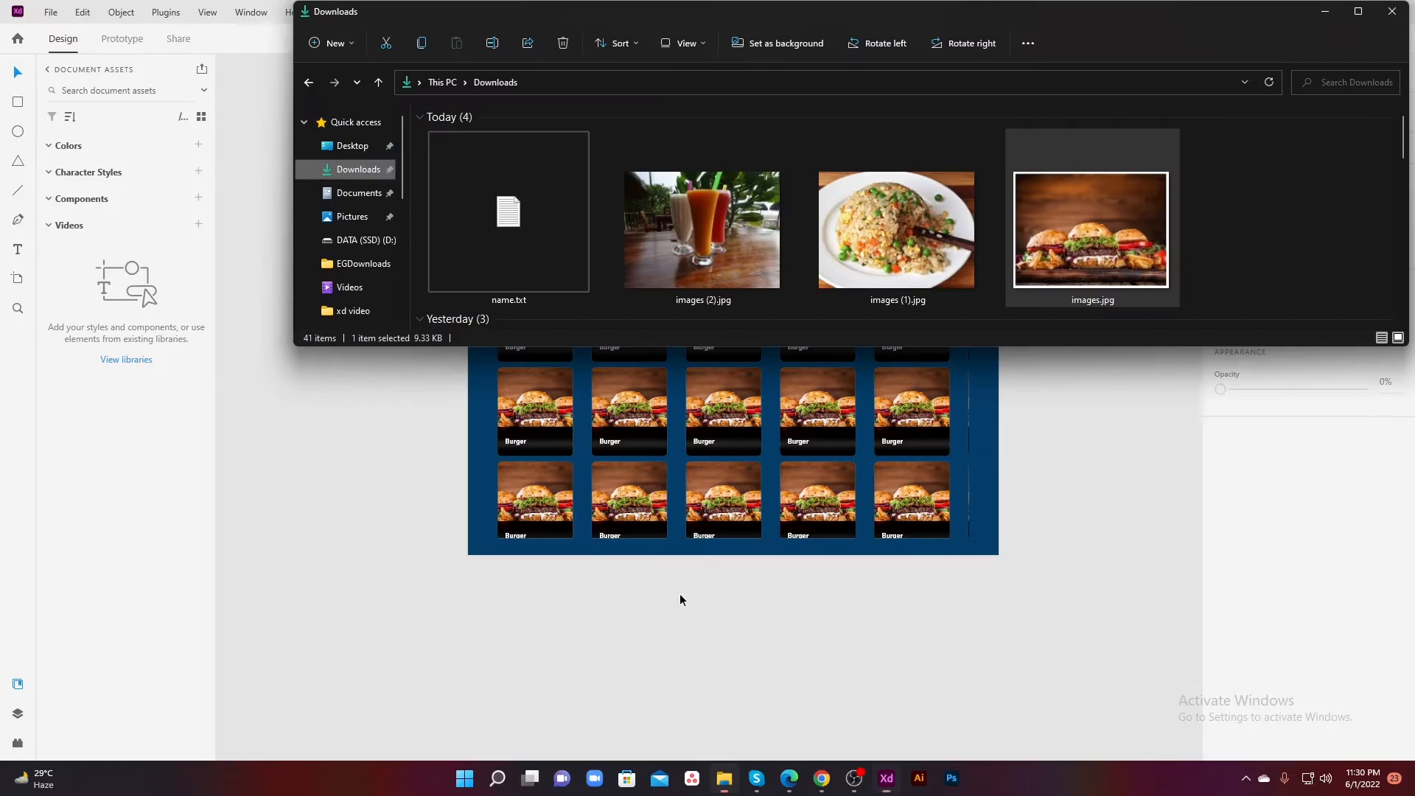
left_click(696, 240)
left_click(1064, 241, "shift")
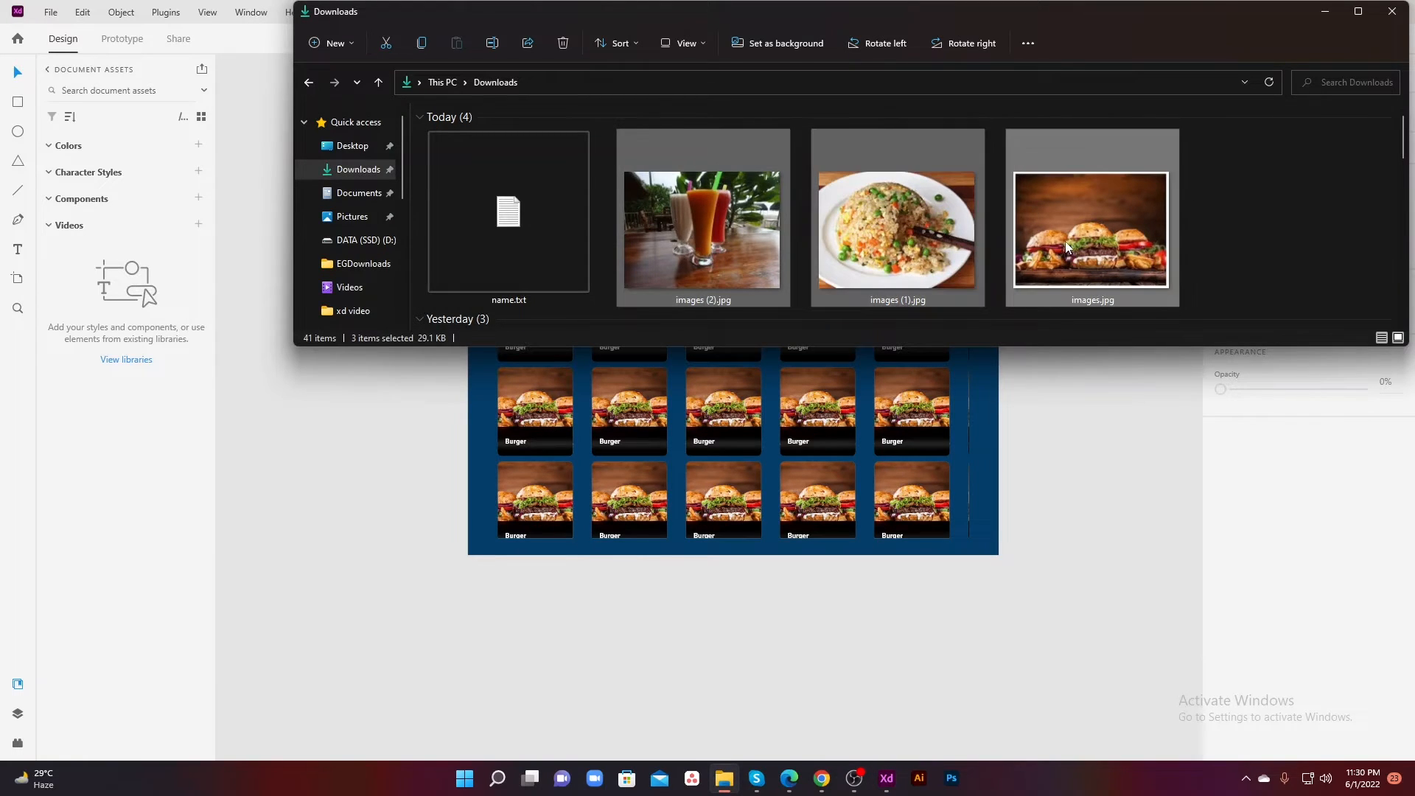
left_click(1325, 12)
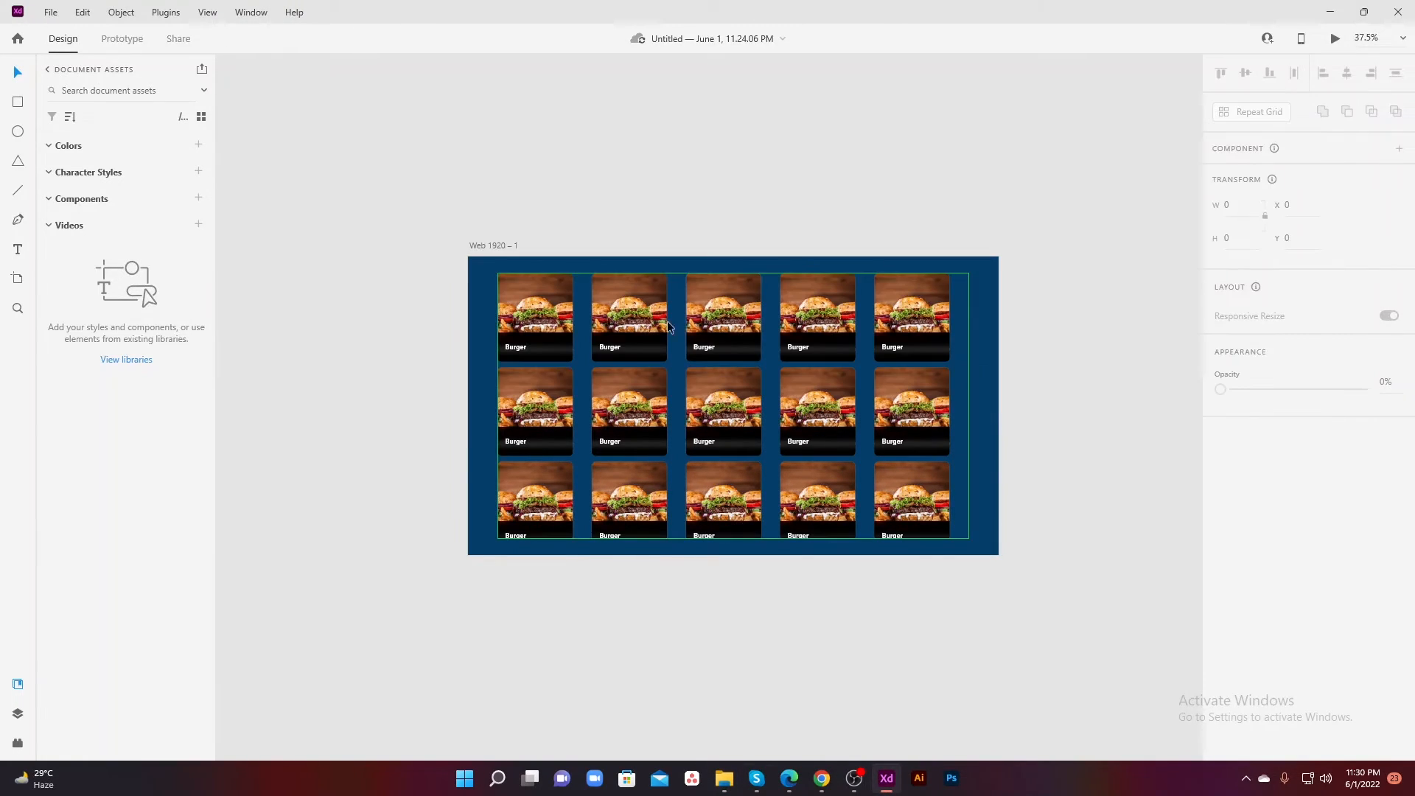
left_click(749, 391)
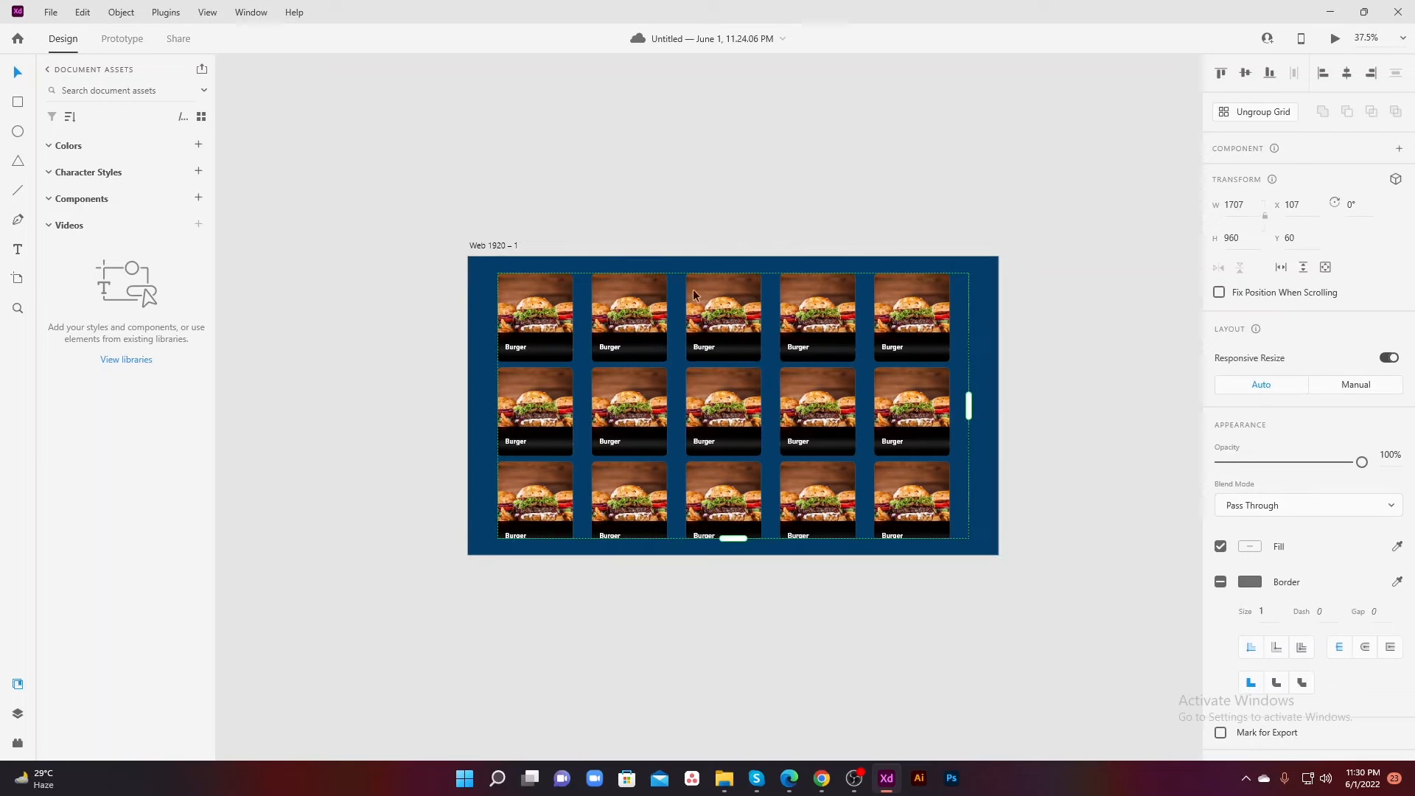
left_click(723, 778)
left_click_drag(900, 224, 530, 412)
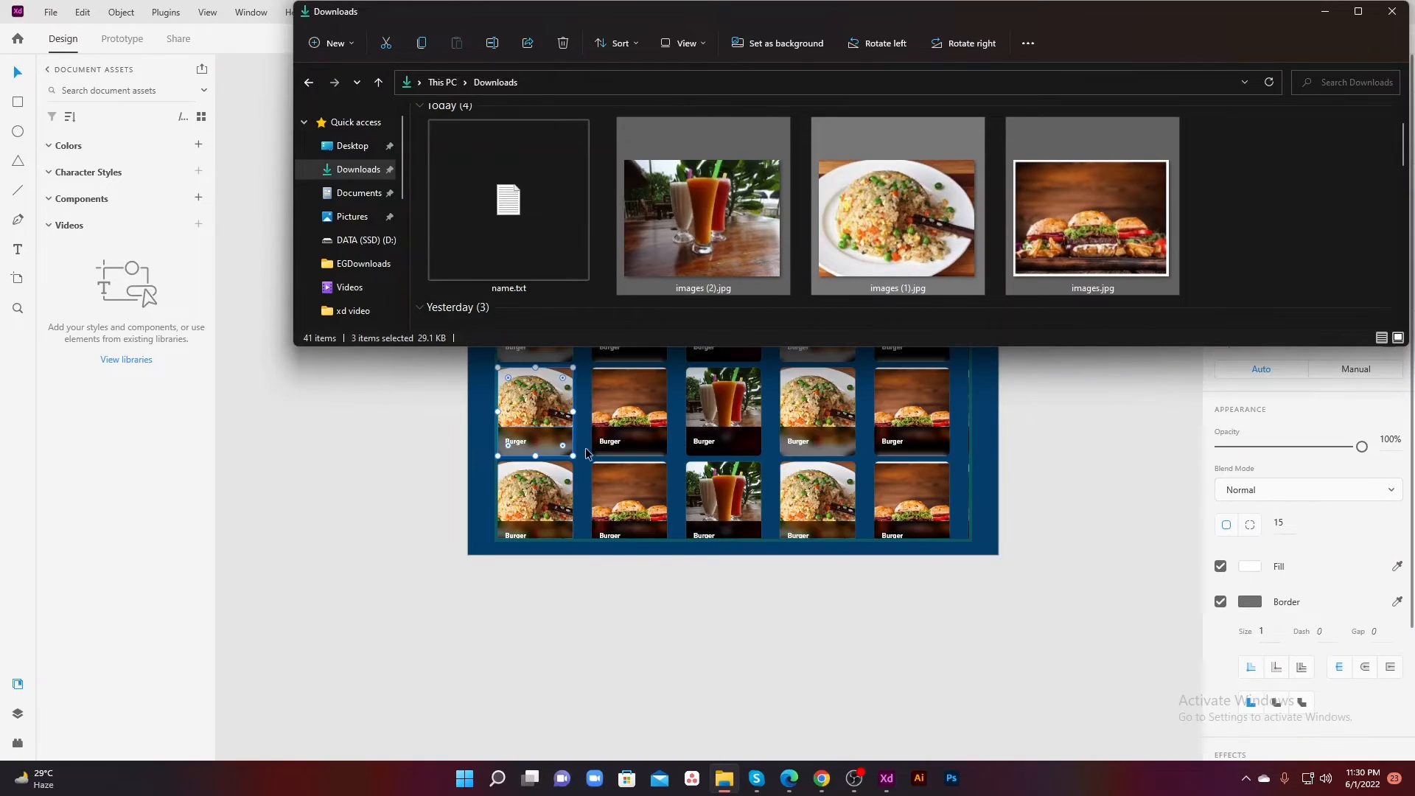
scroll(586, 453, "up", 3)
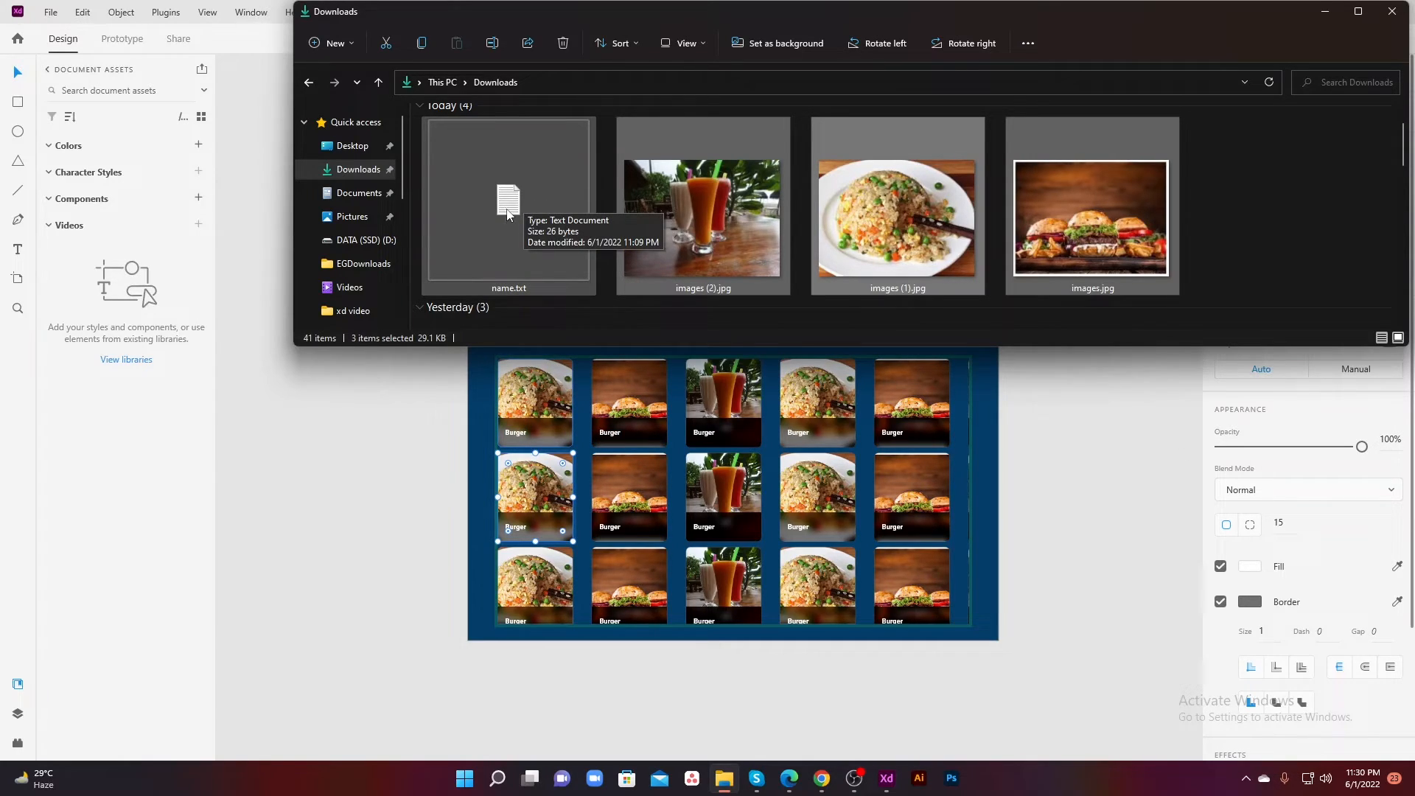
left_click_drag(507, 214, 532, 259)
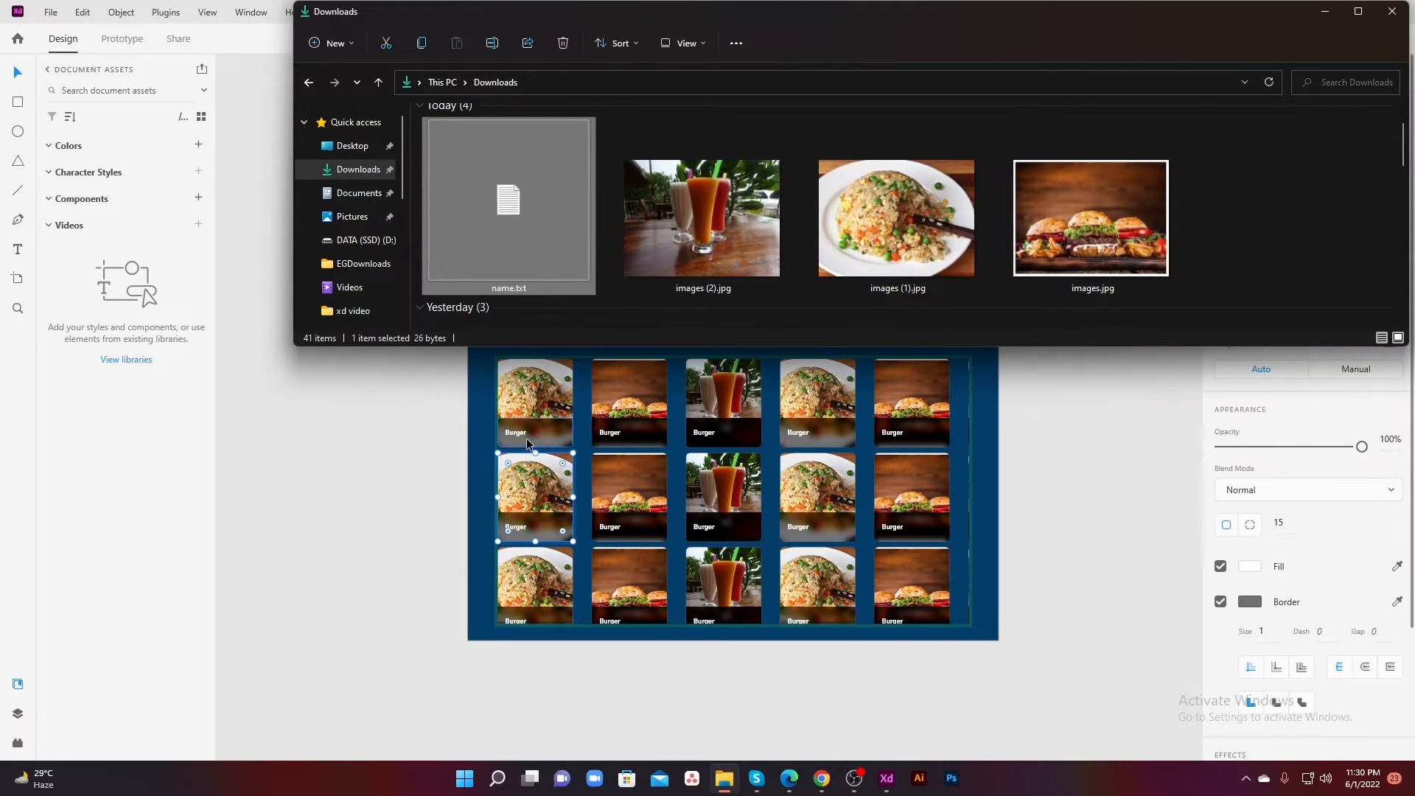
scroll(526, 437, "up", 10)
left_click(530, 483)
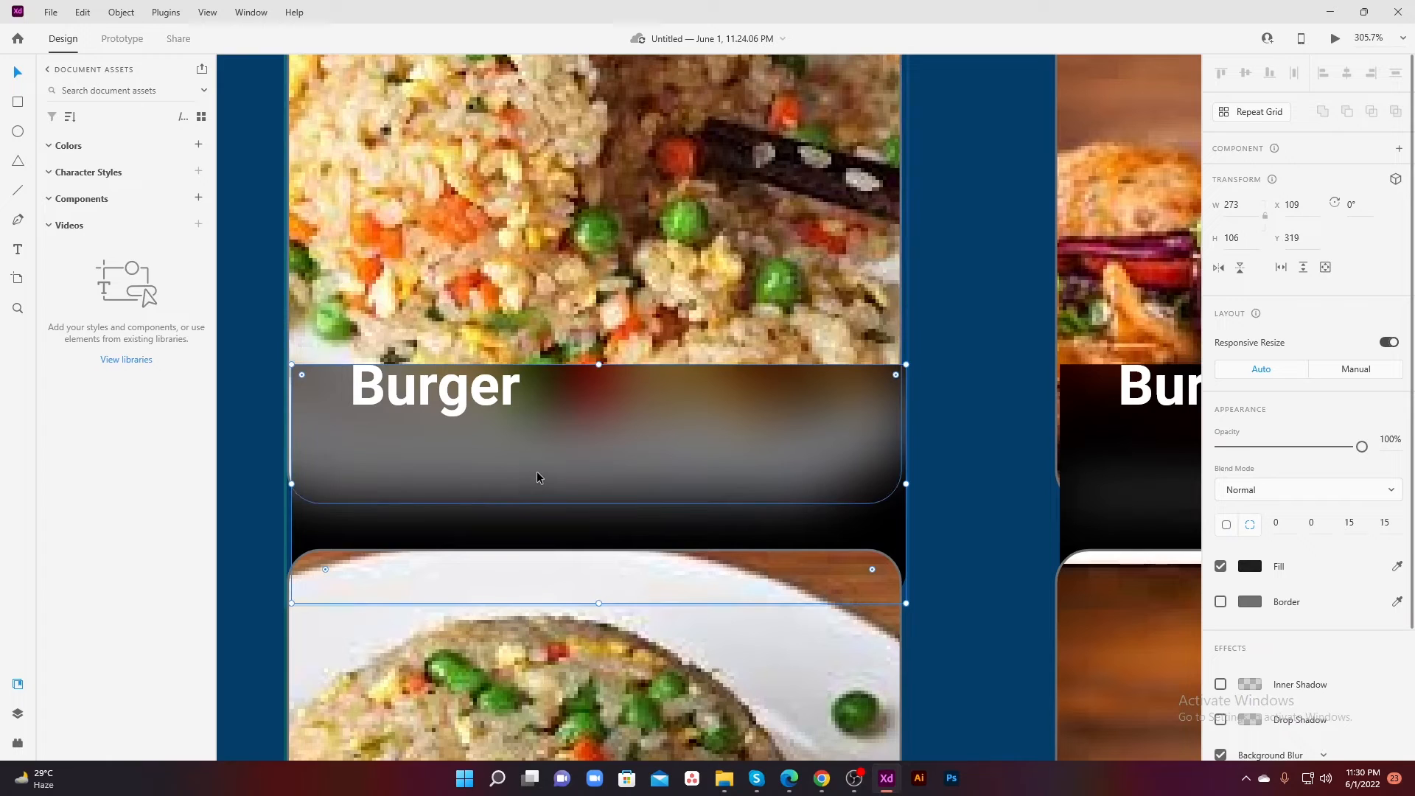
key("ctrl+z")
scroll(530, 440, "down", 5)
left_click_drag(530, 383, 533, 478)
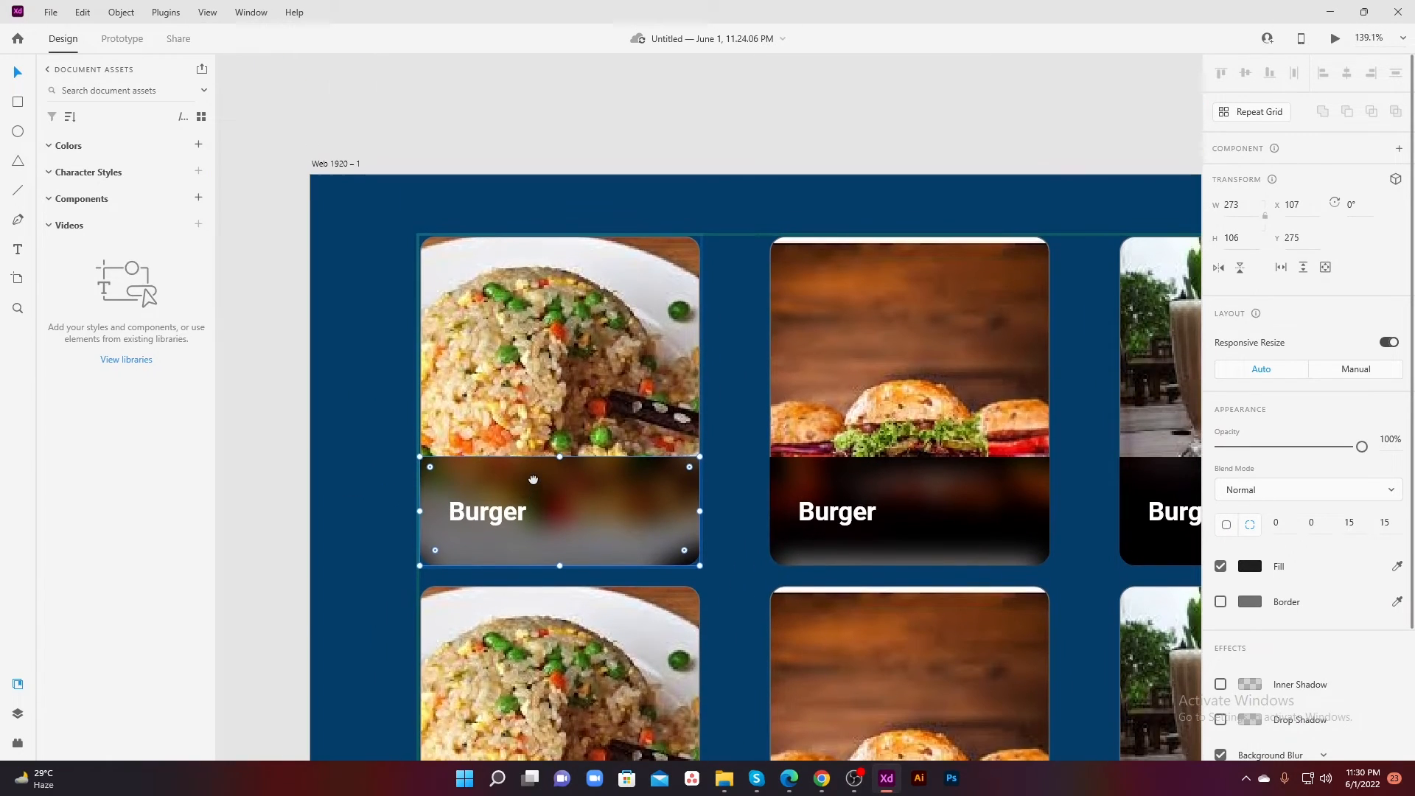
Step: Switch to File Explorer and drop name.txt onto the first card's Burger title in the repeat grid to fill in the food names
scroll(510, 501, "up", 5)
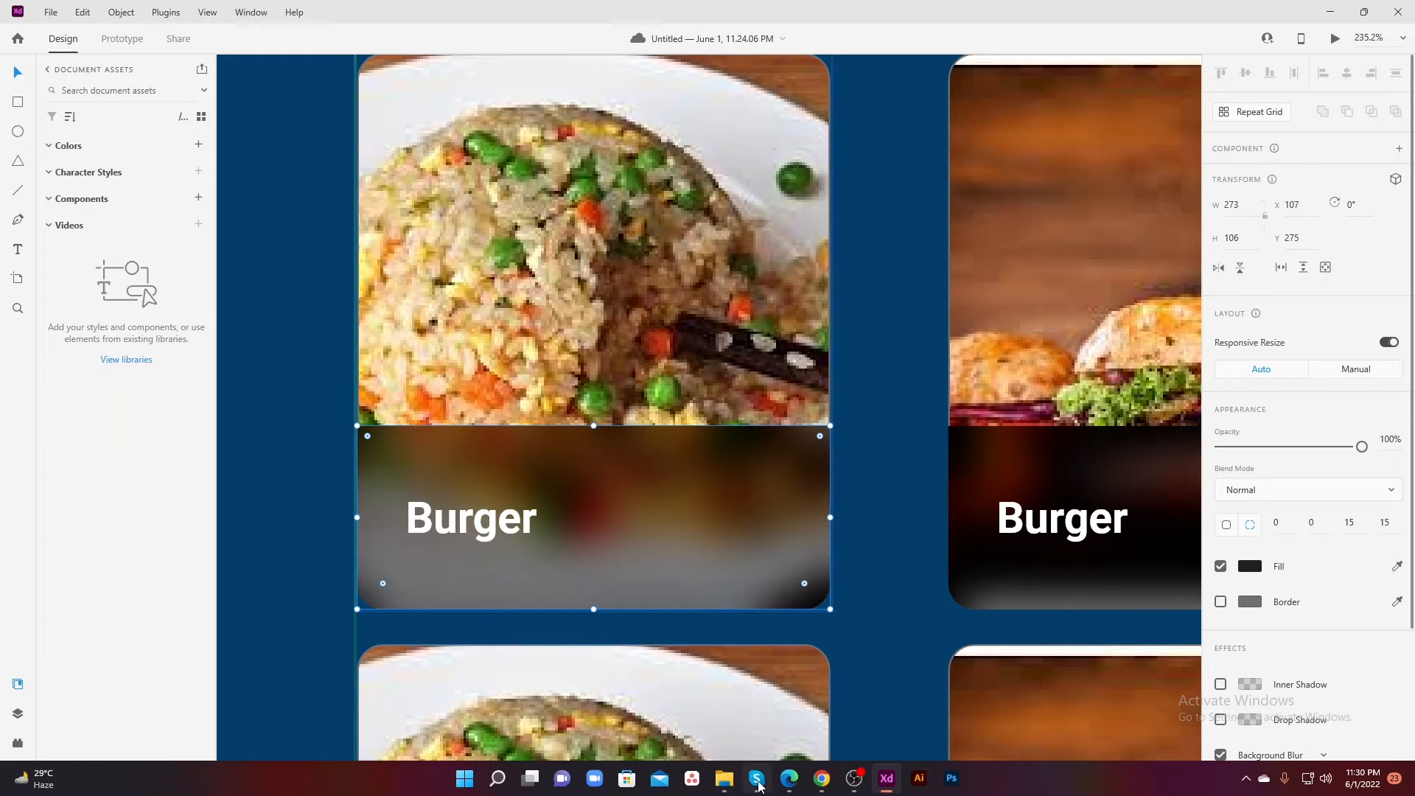
left_click(724, 778)
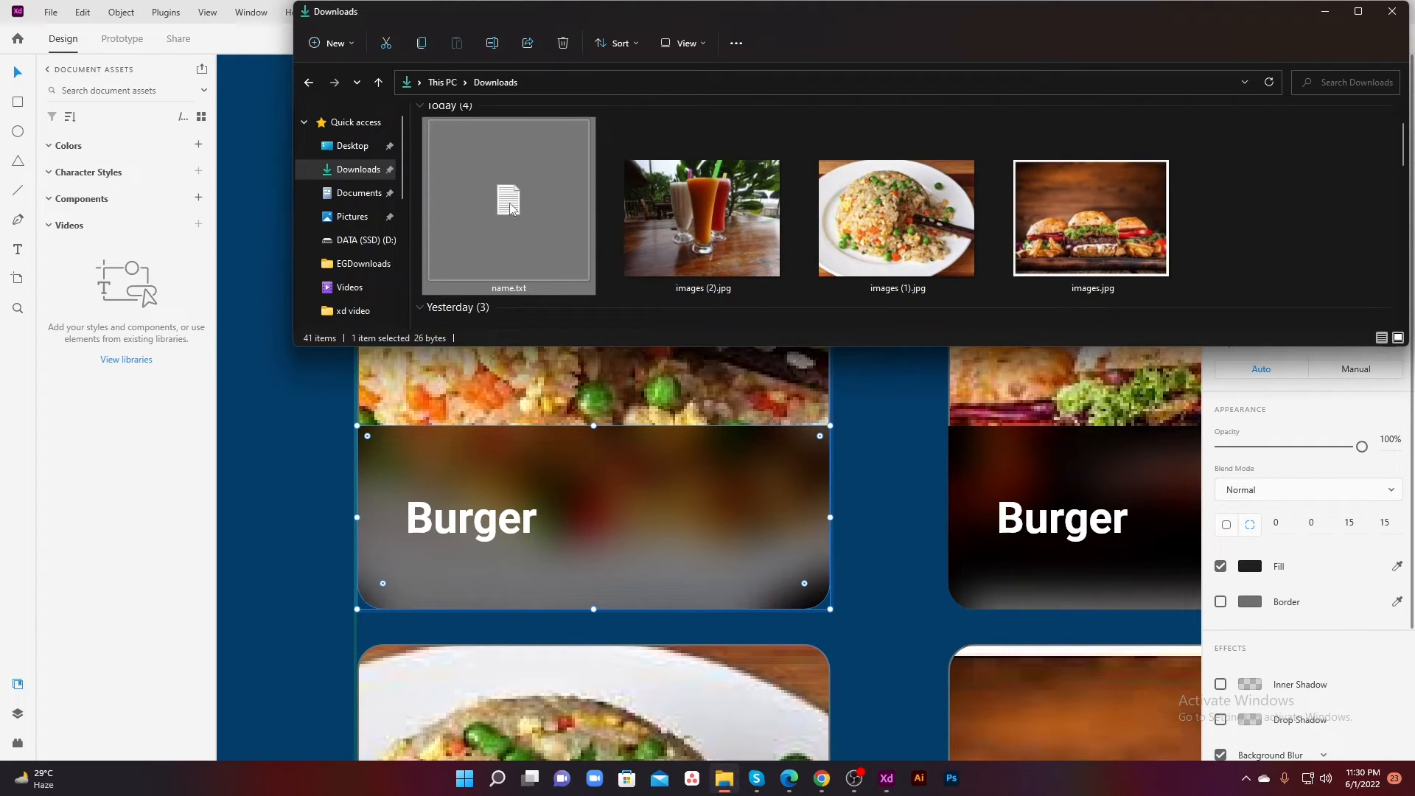
left_click_drag(512, 208, 480, 536)
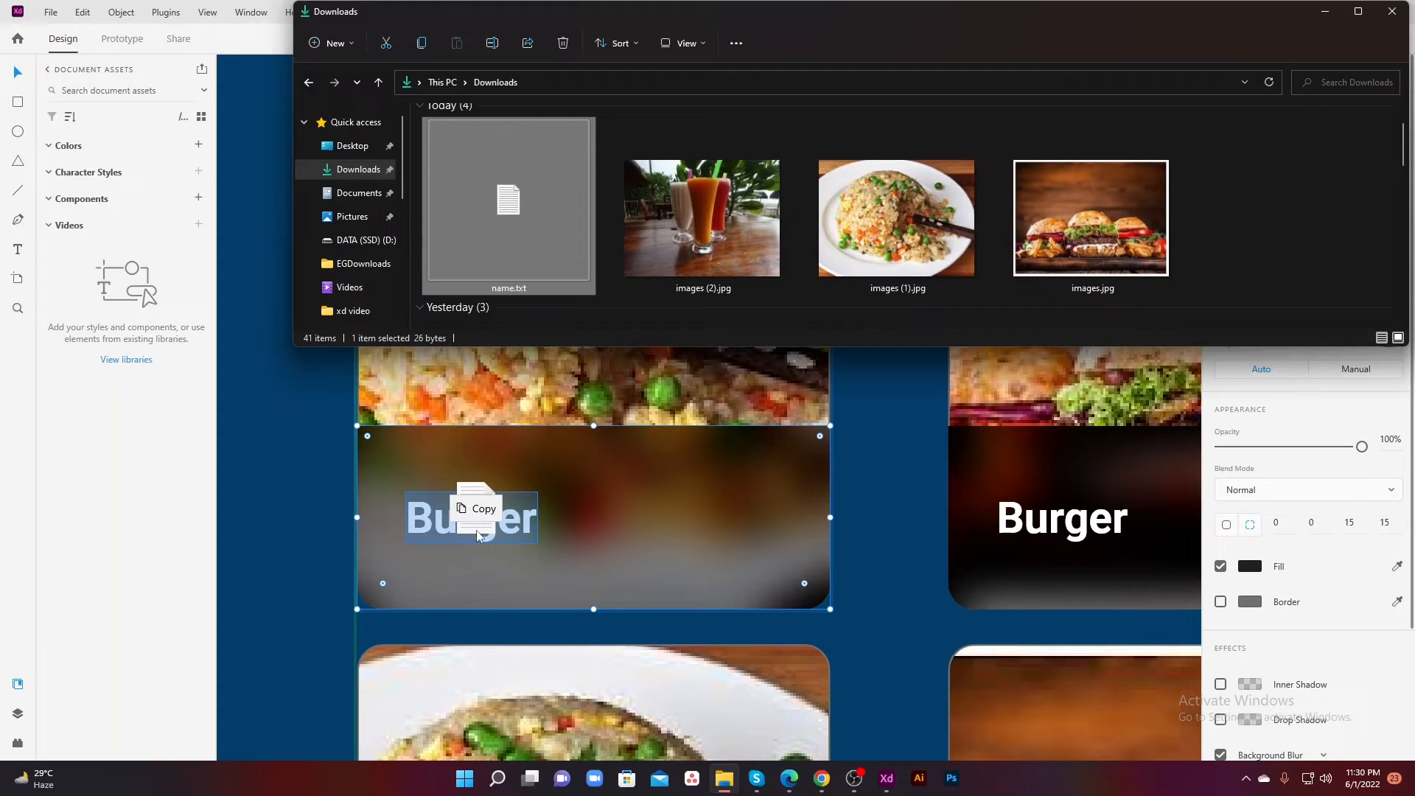
left_click_drag(477, 531, 482, 542)
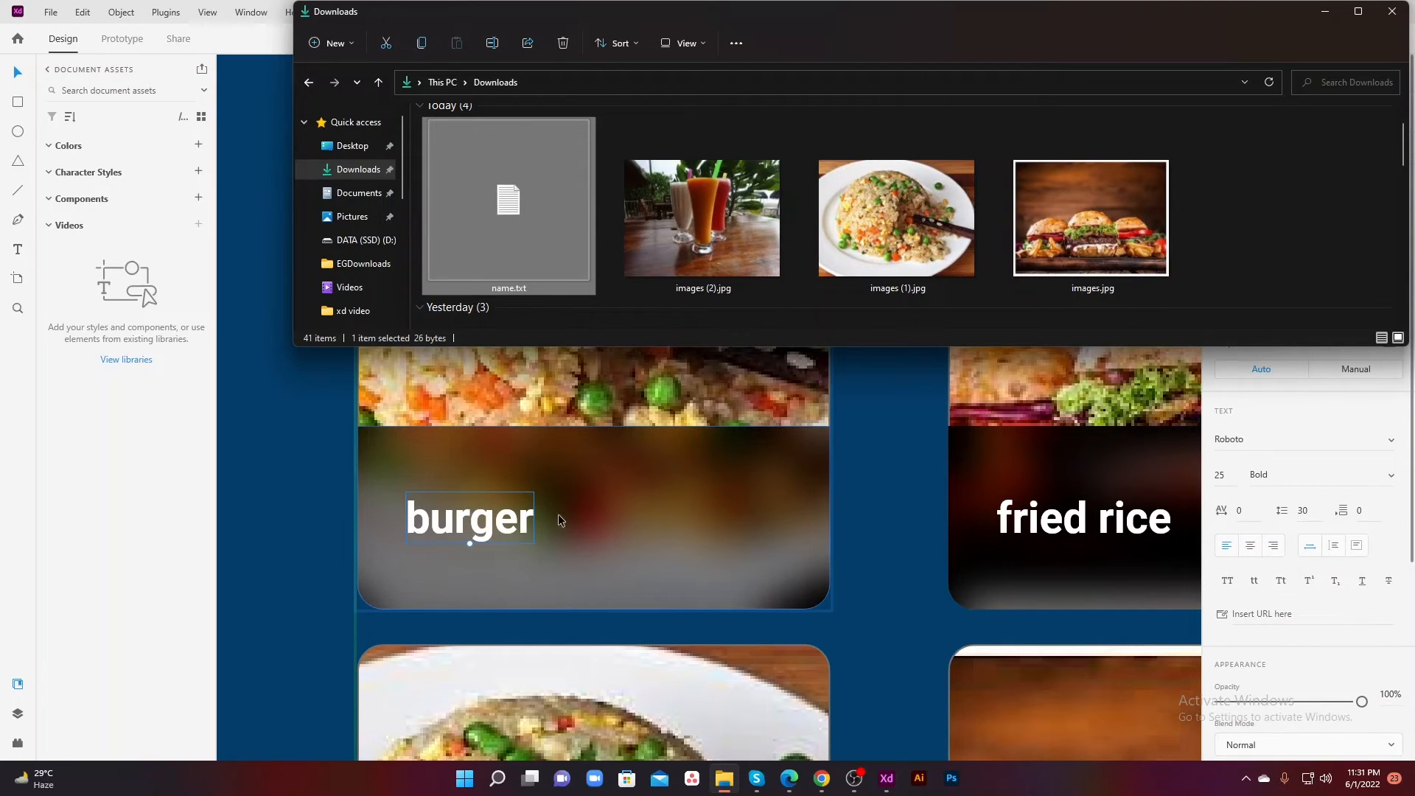
scroll(558, 515, "down", 5)
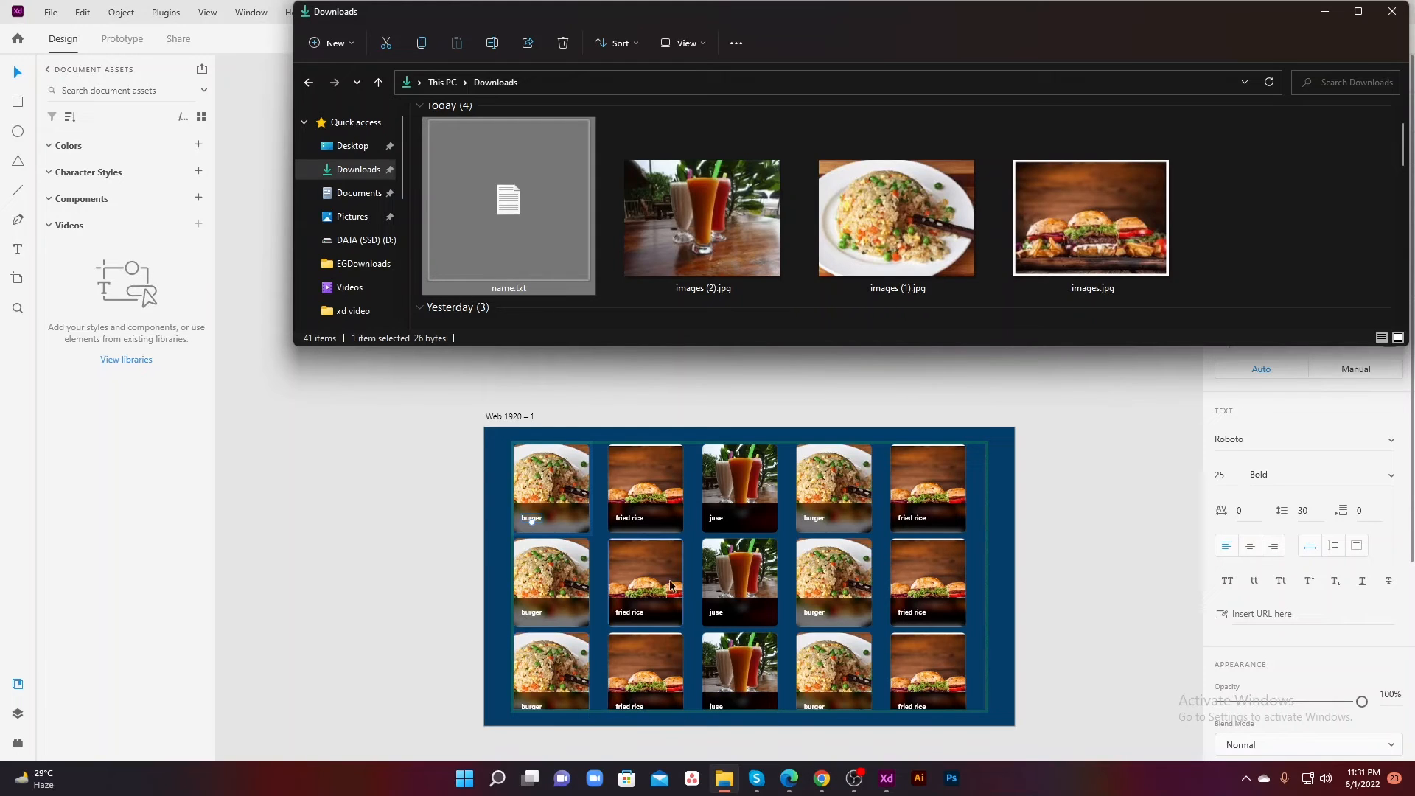
Step: Switch back to Adobe XD, select the whole repeat grid of food cards and ungroup it into separate cards
left_click(718, 576)
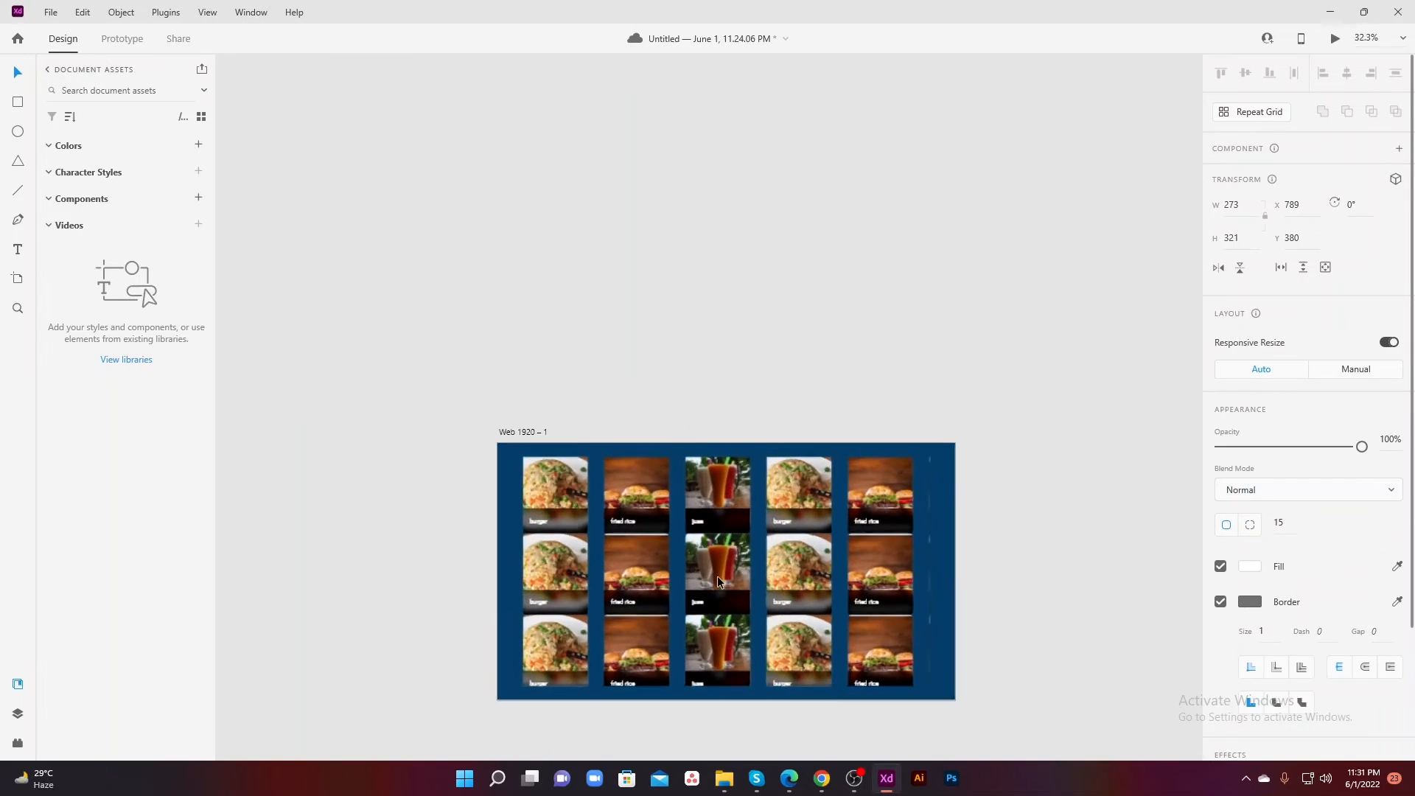
scroll(717, 576, "up", 3)
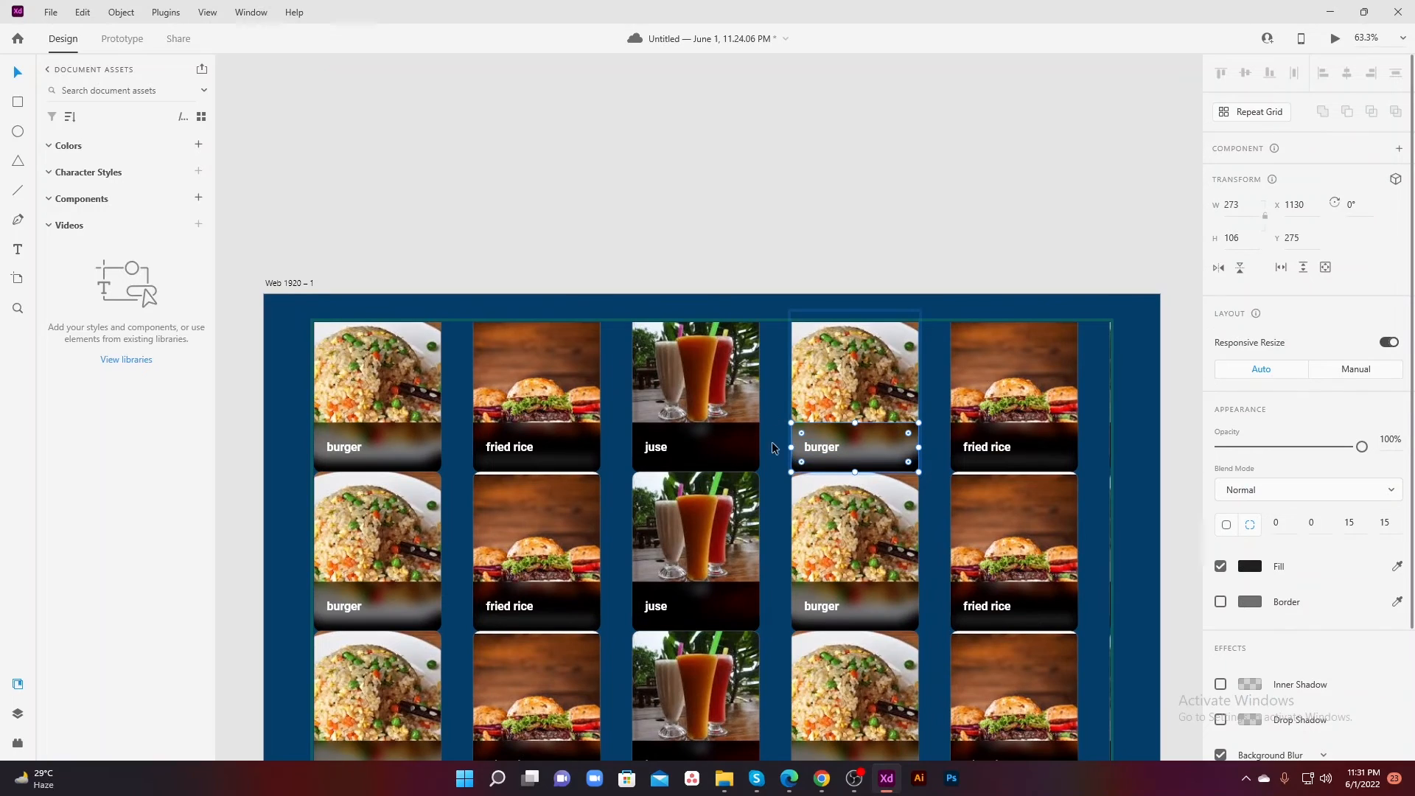
key("Escape")
key("Escape")
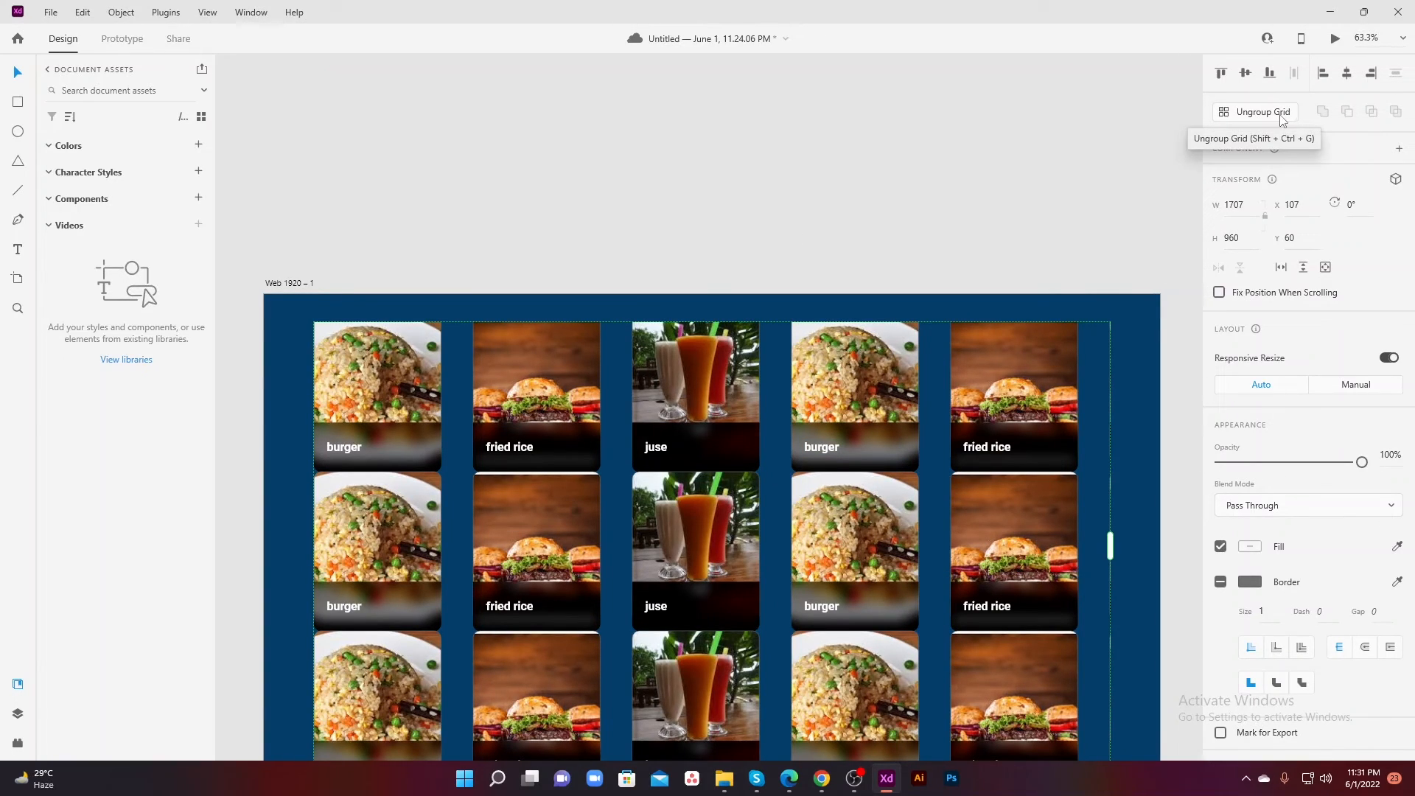
left_click(1282, 120)
left_click(909, 189)
scroll(636, 326, "down", 4)
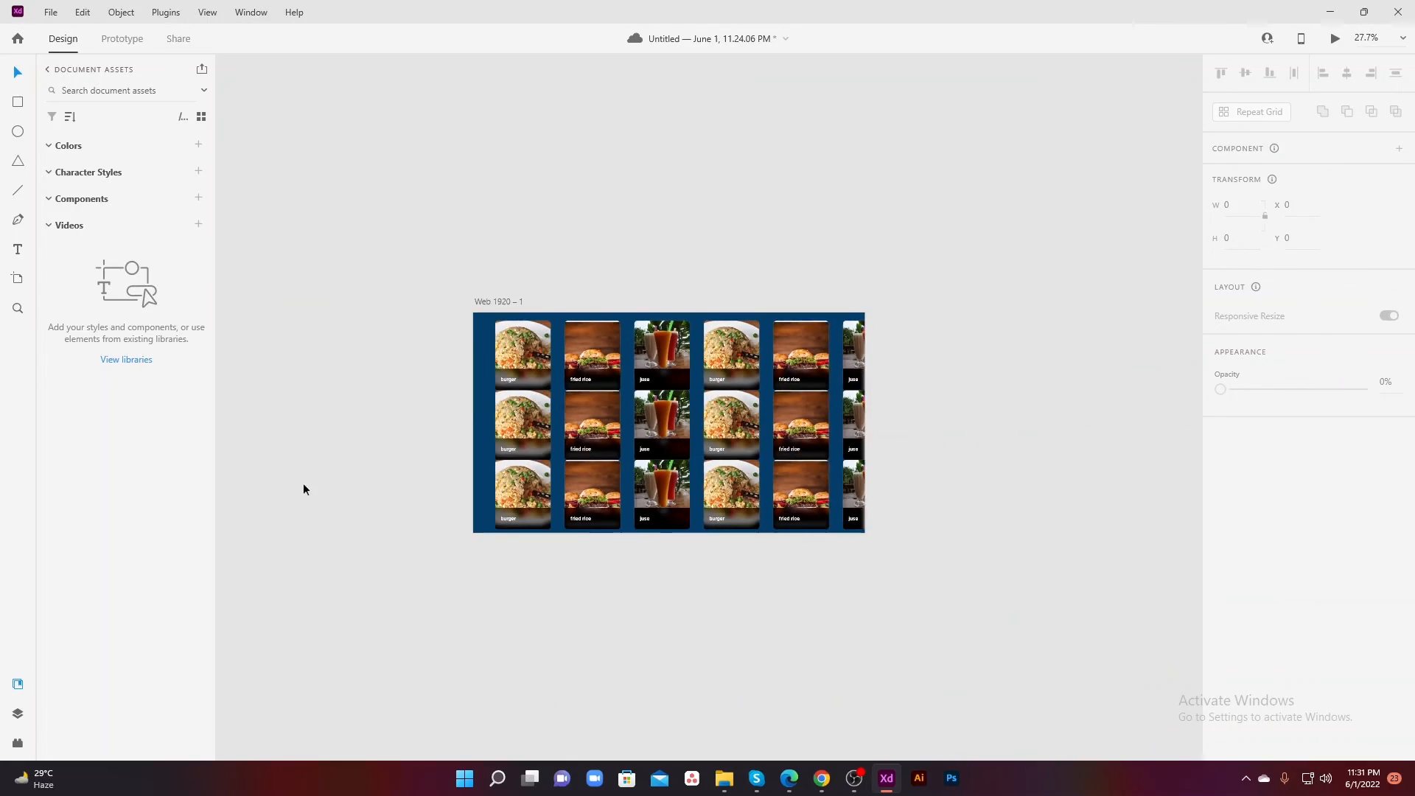
Step: Examine the artboard's layer list, selecting groups from Group 18 down to Group 1 to match each with its card
left_click(18, 713)
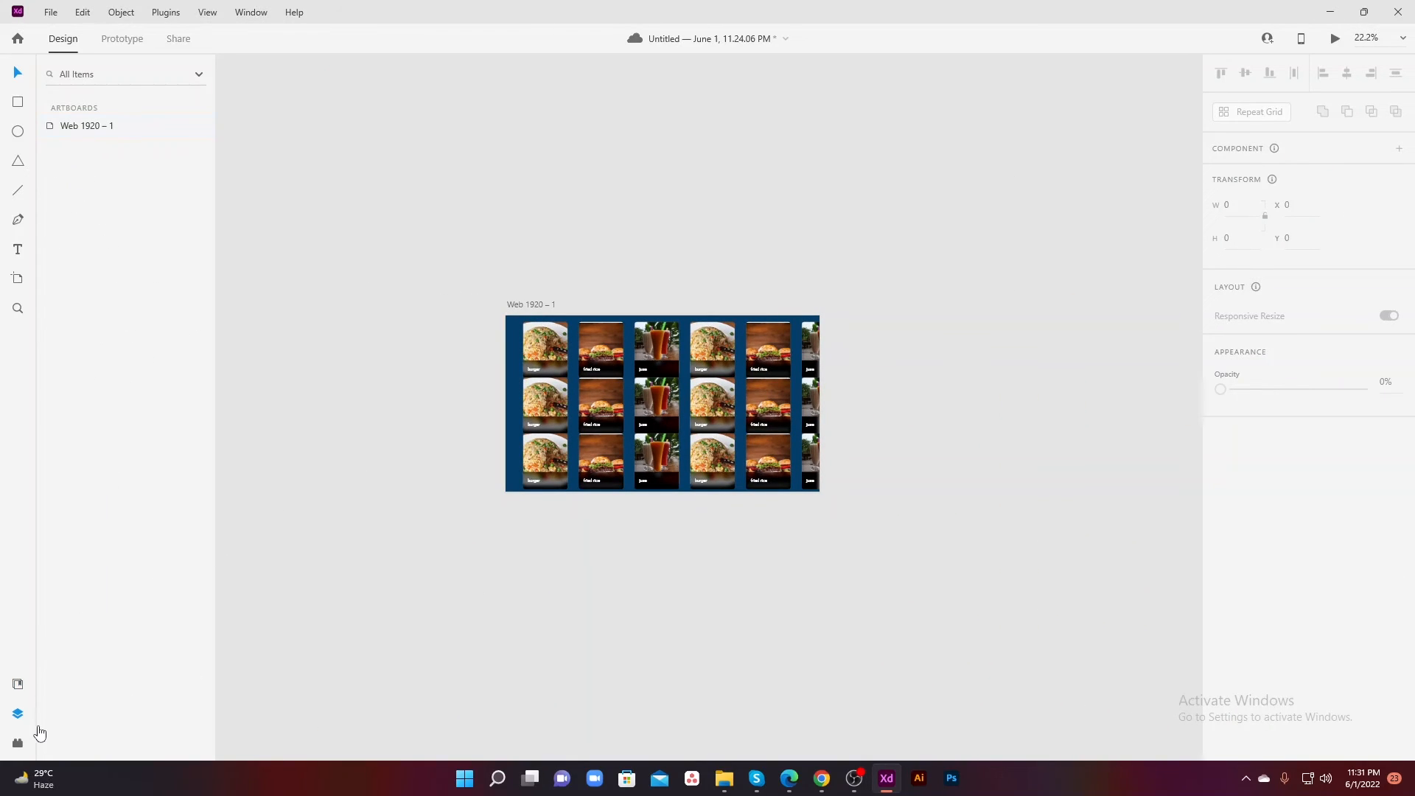
left_click(601, 364)
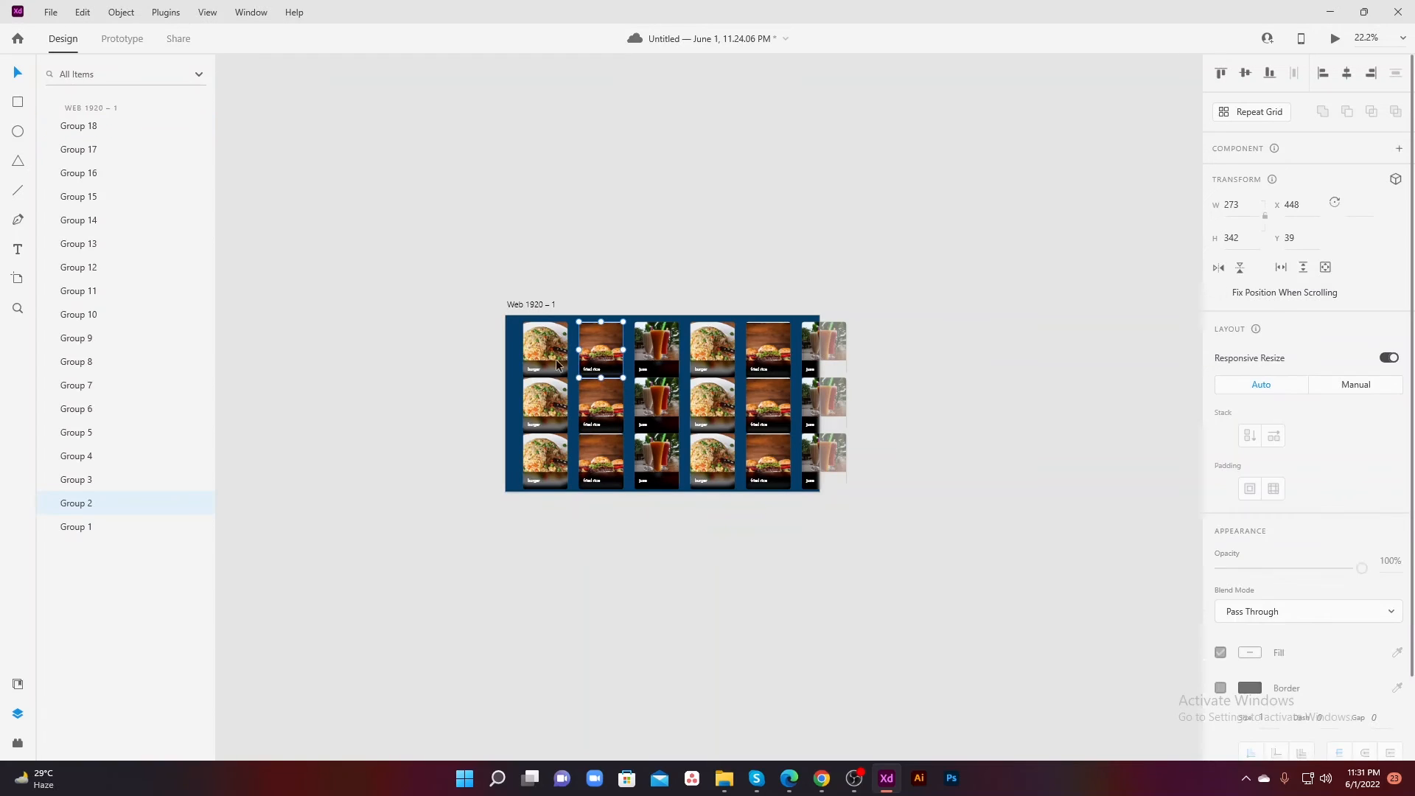
left_click(91, 126)
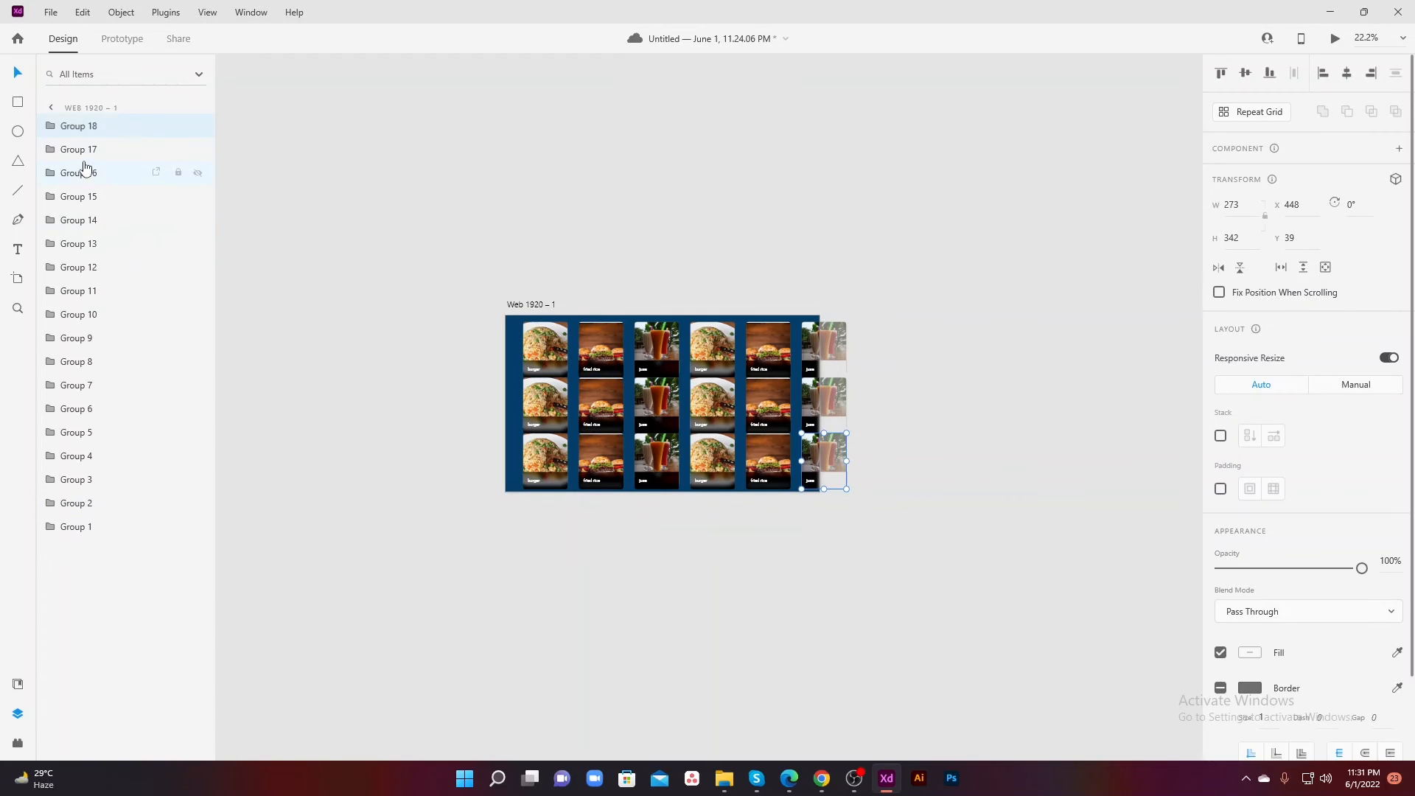
left_click(84, 150)
left_click(92, 197)
left_click(68, 268)
left_click(68, 338)
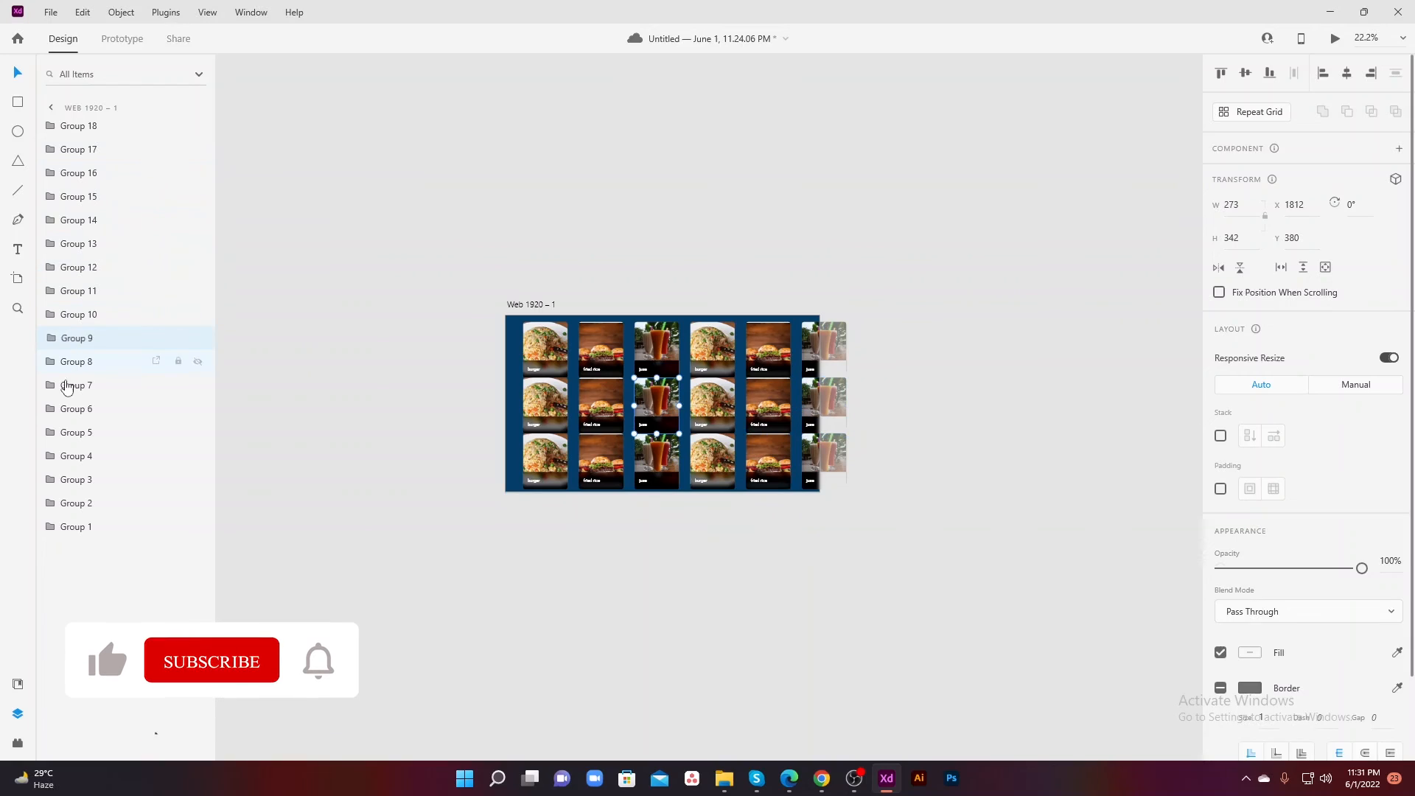
left_click(67, 385)
left_click(67, 433)
left_click(66, 480)
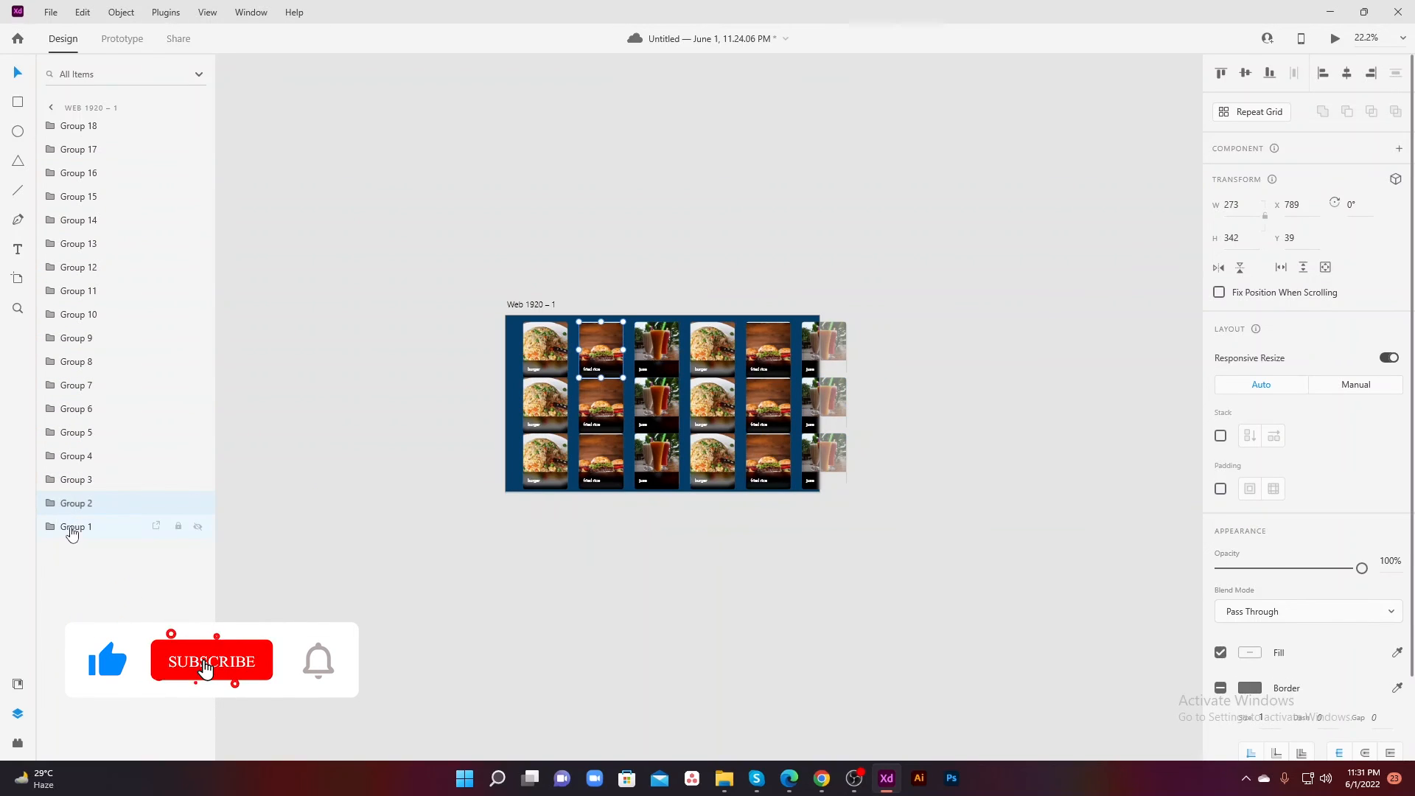
left_click(68, 527)
Step: Save the food card document
scroll(737, 414, "up", 3)
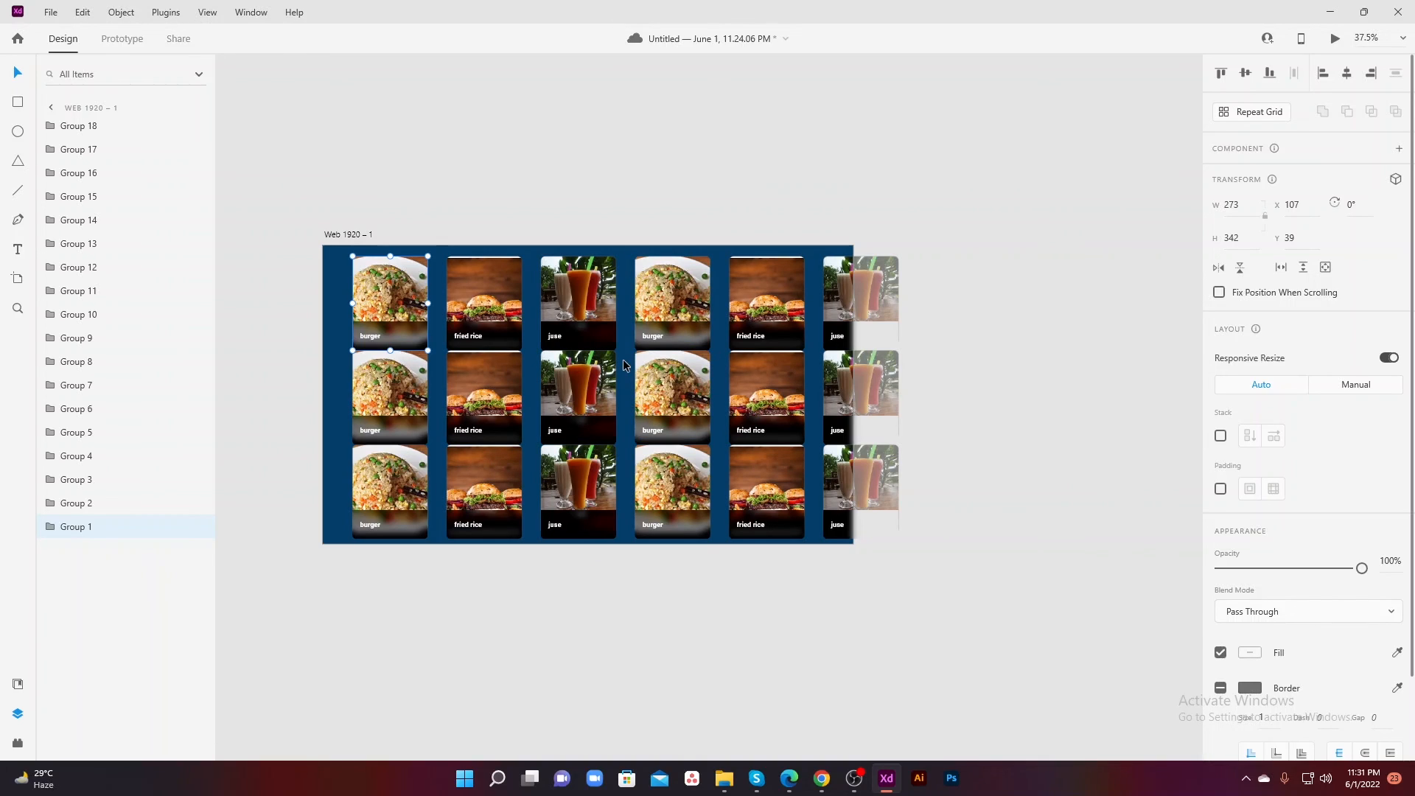
key("ctrl+s")
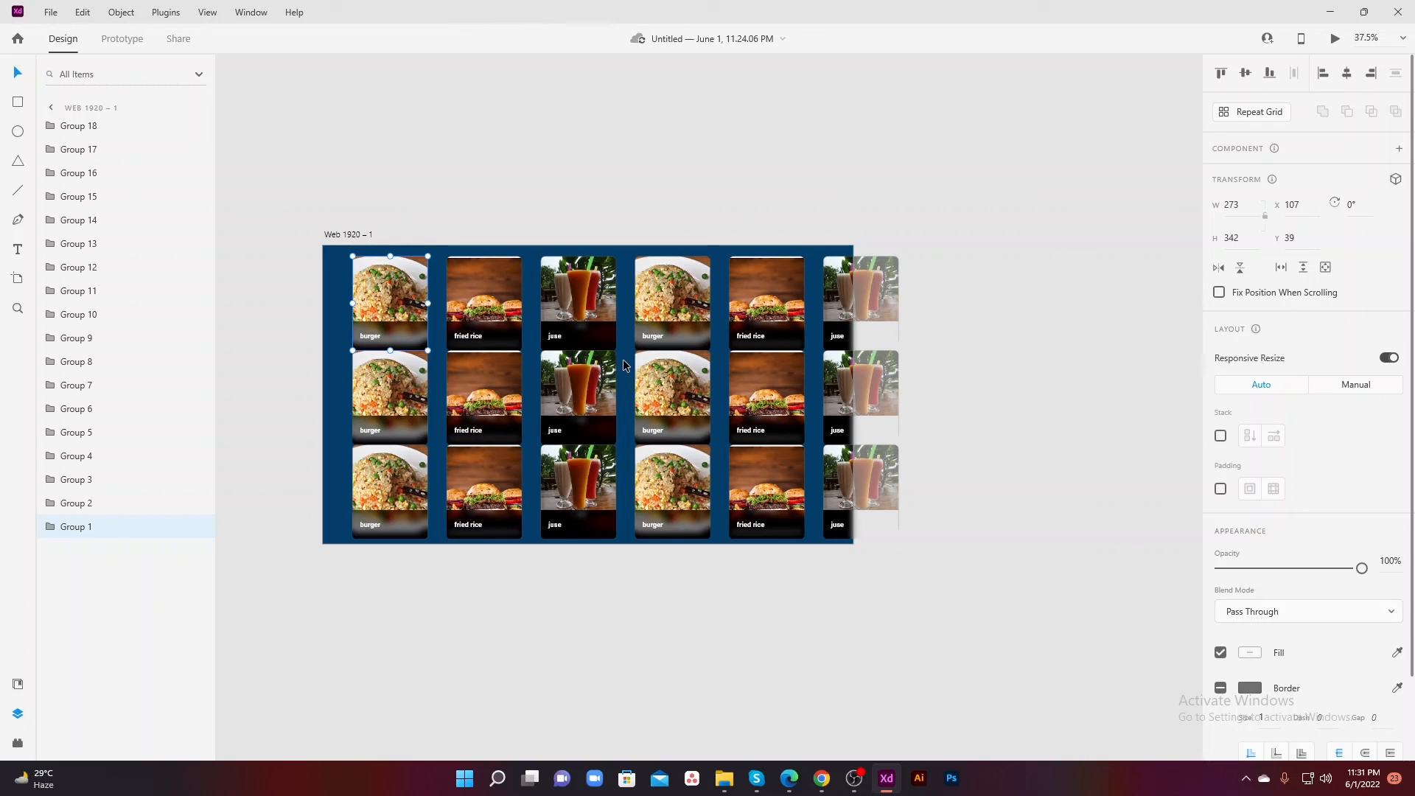